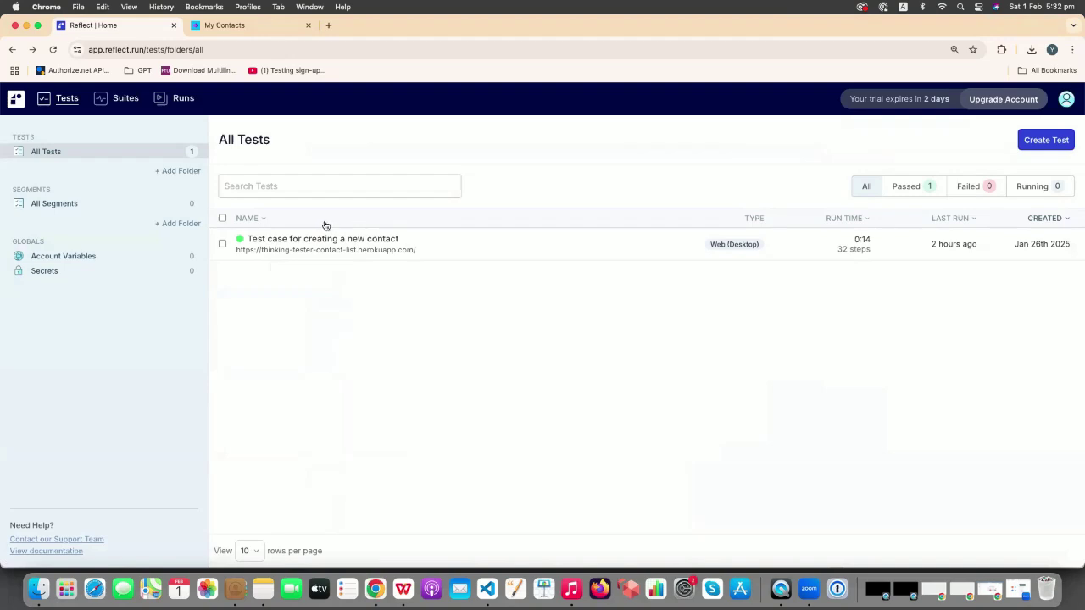
- Open the new-contact test and bring up step 15, the Date of Birth input (1990-12-10)
click(309, 248)
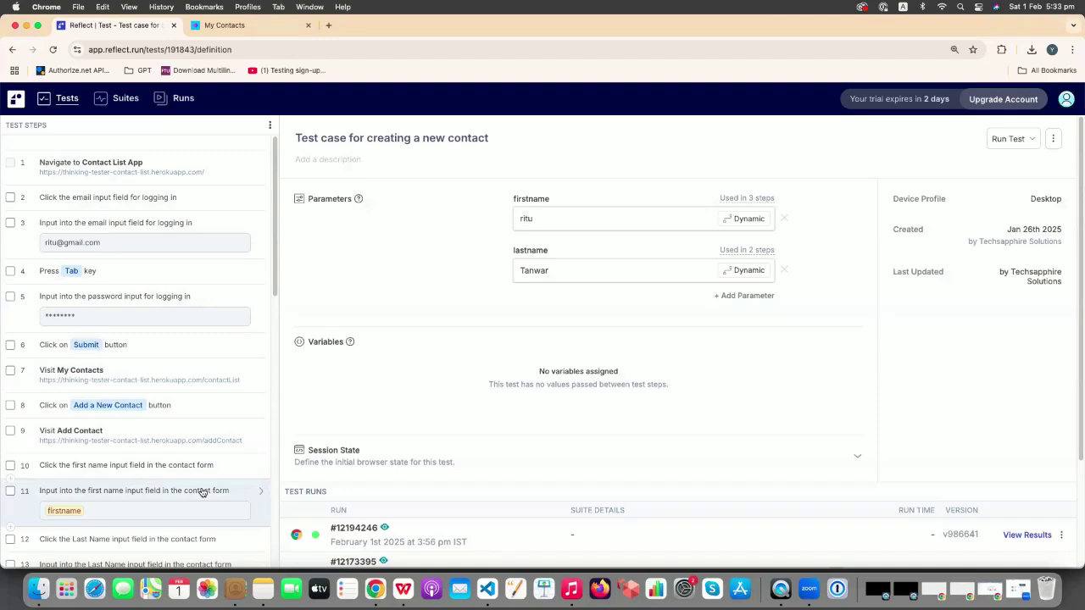
scroll(154, 308, down, 2)
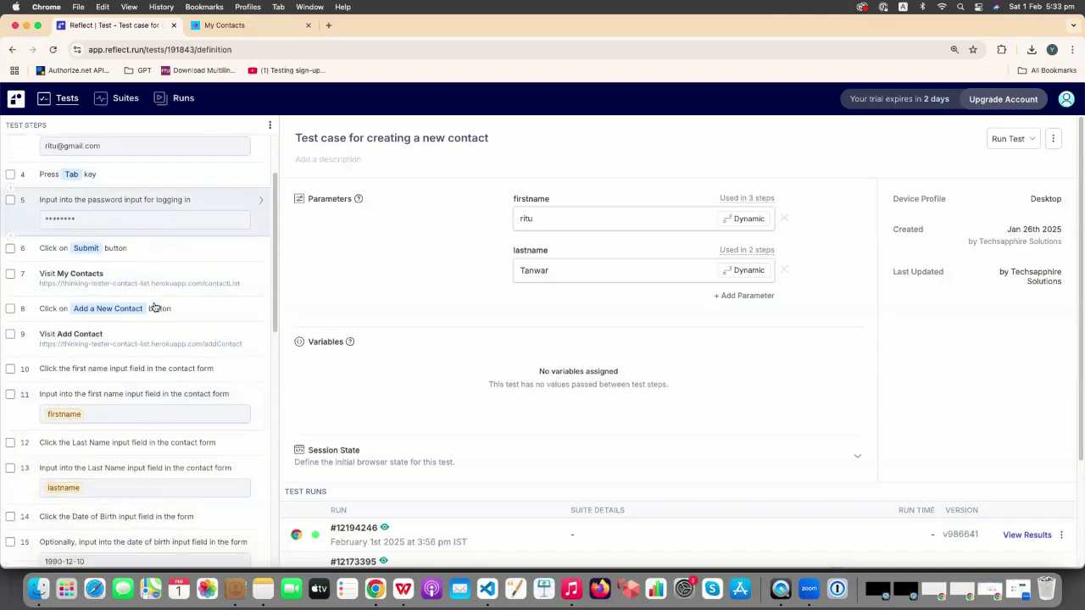
scroll(155, 308, down, 3)
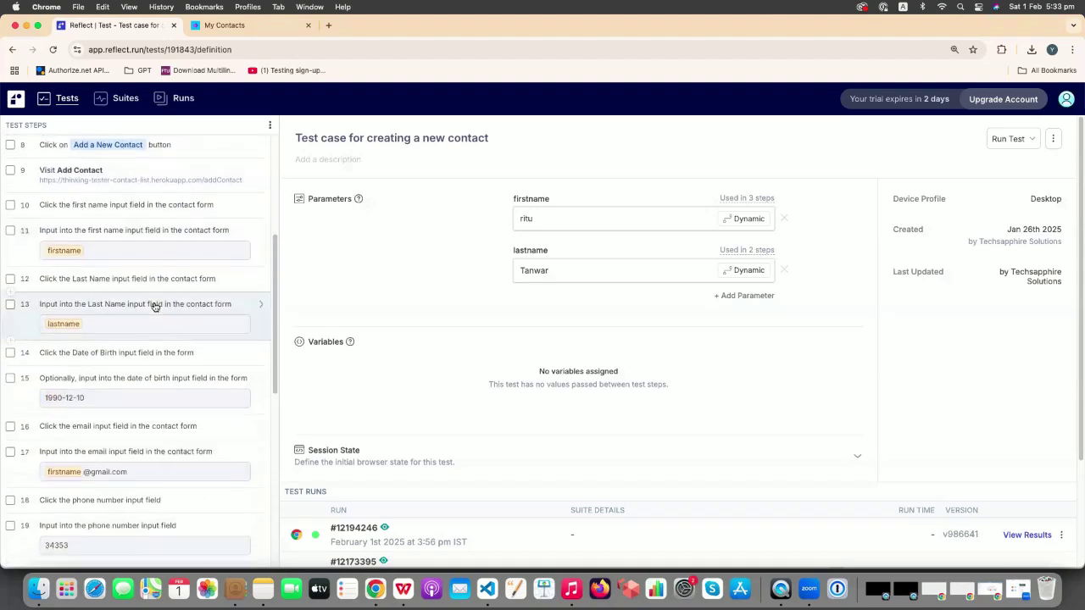
scroll(154, 308, up, 1)
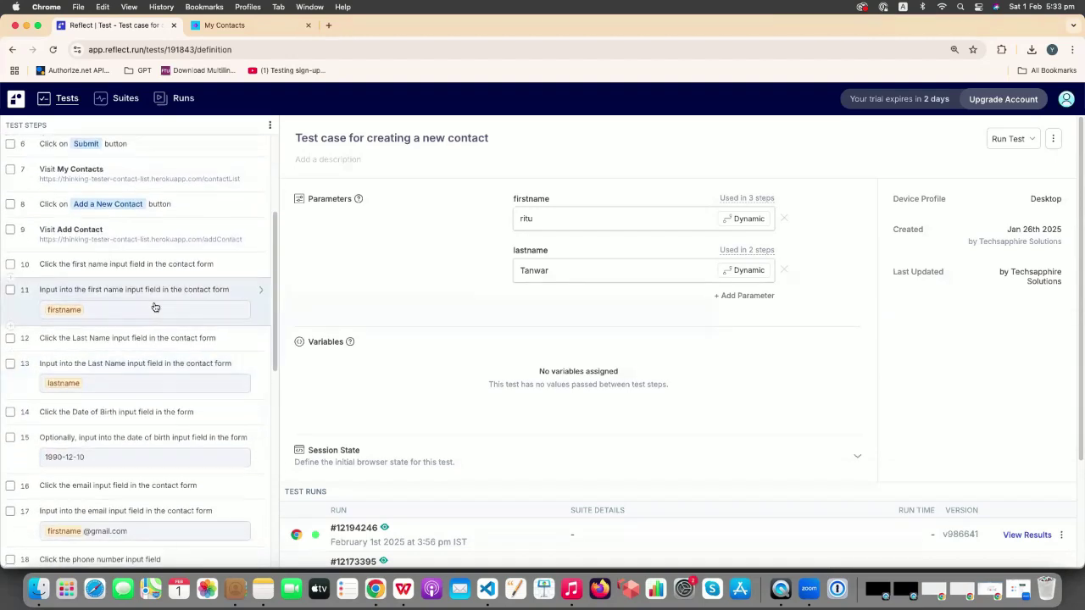
scroll(155, 307, down, 2)
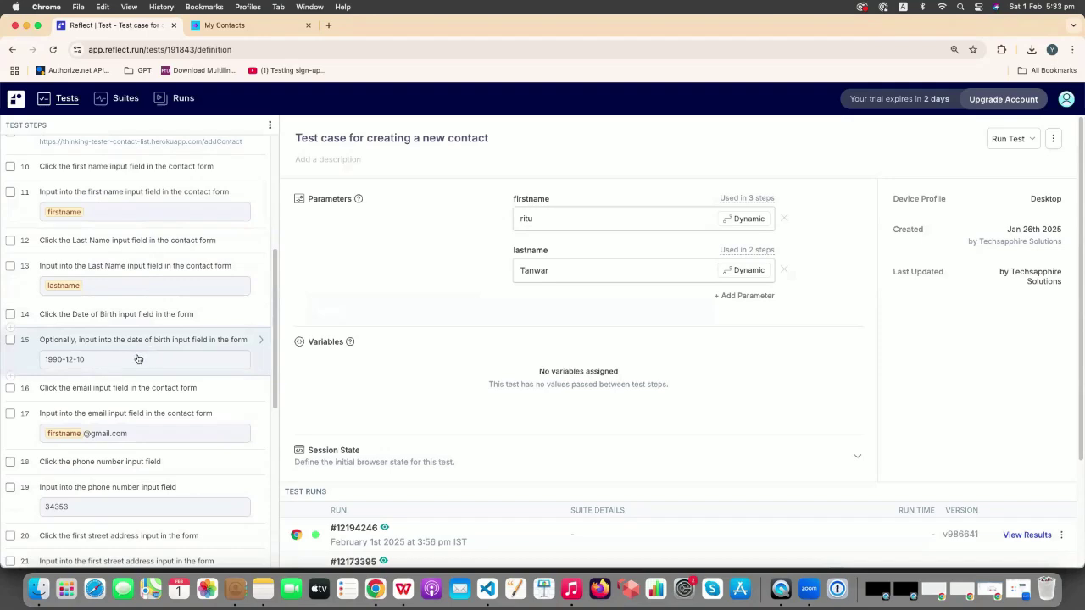
click(262, 344)
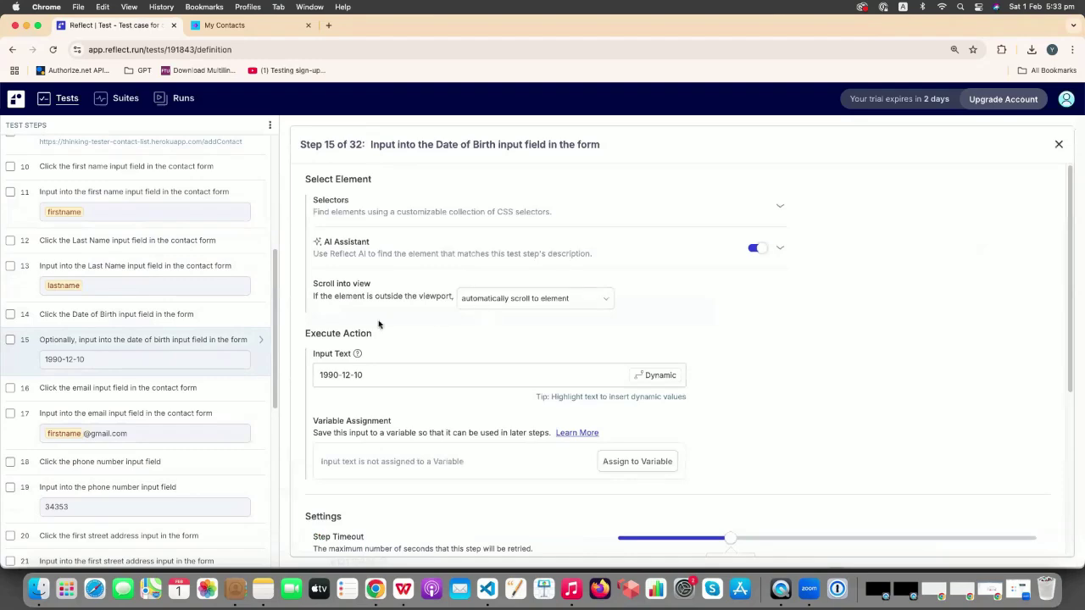
scroll(564, 354, down, 2)
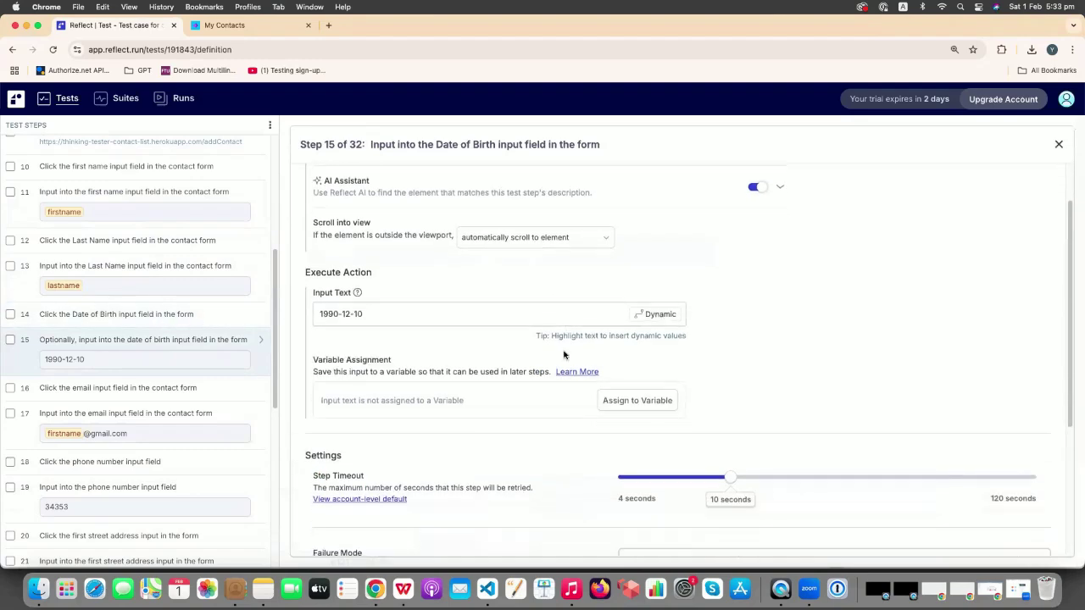
scroll(500, 311, down, 5)
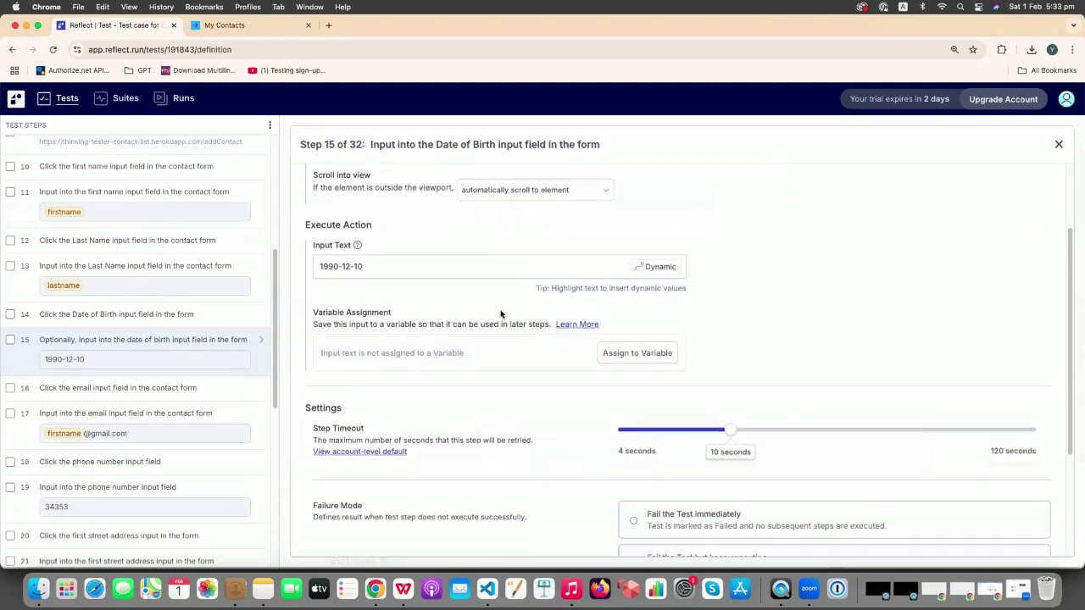
scroll(500, 313, down, 5)
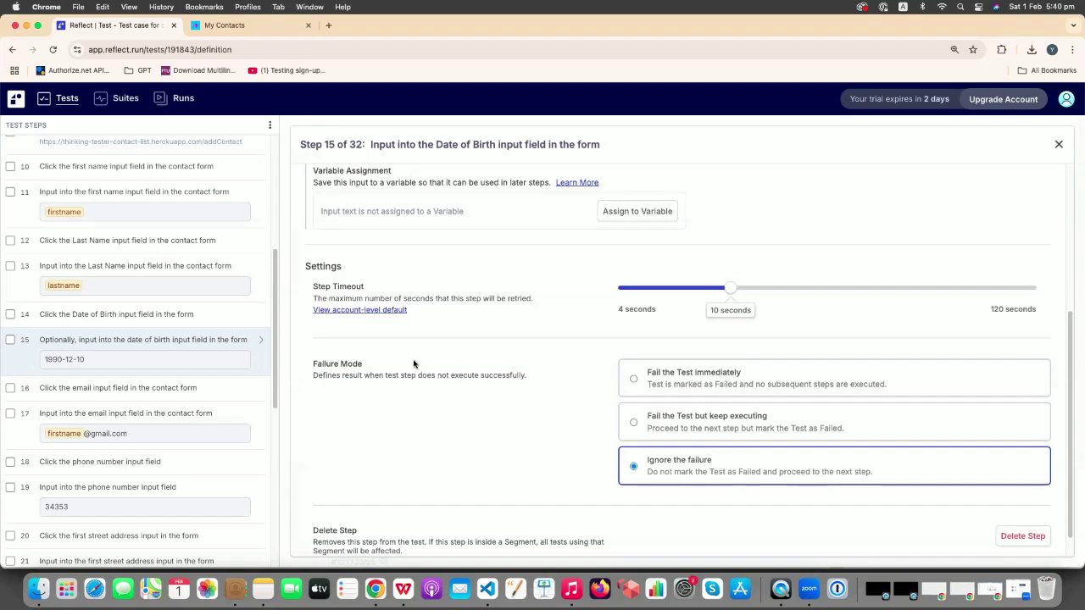
scroll(411, 365, down, 1)
scroll(413, 364, up, 5)
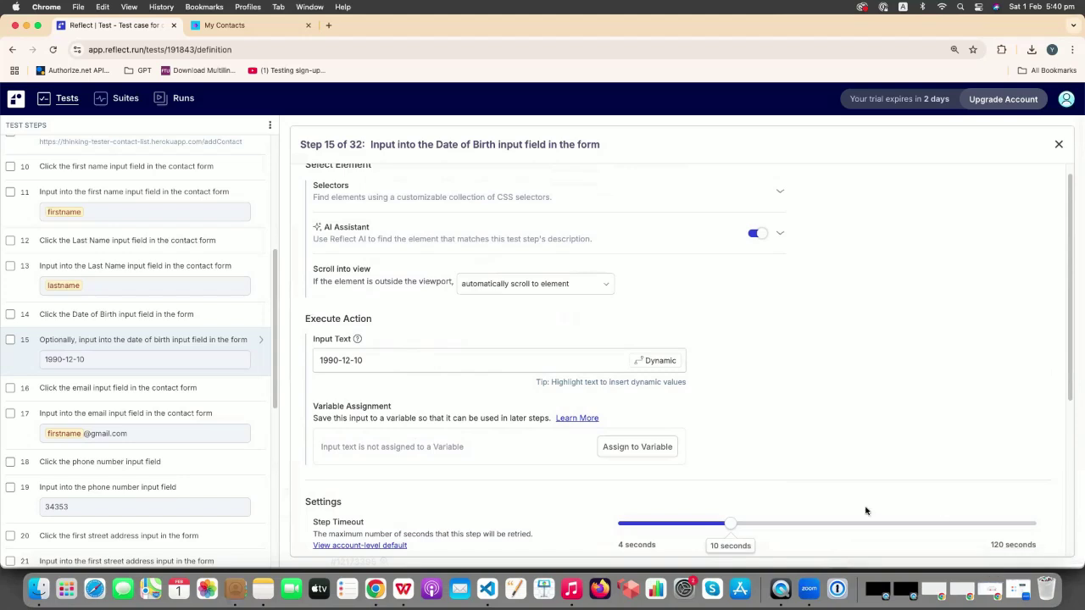
- Change step 15's input text to 1990-12-15 and save the step
click(387, 361)
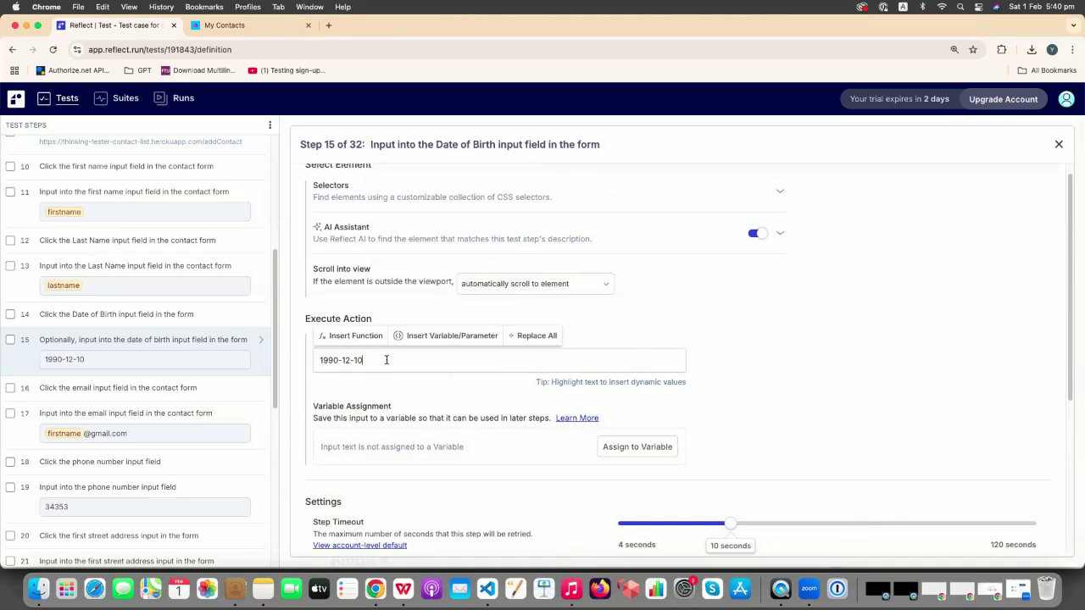
key(BackSpace)
key(BackSpace)
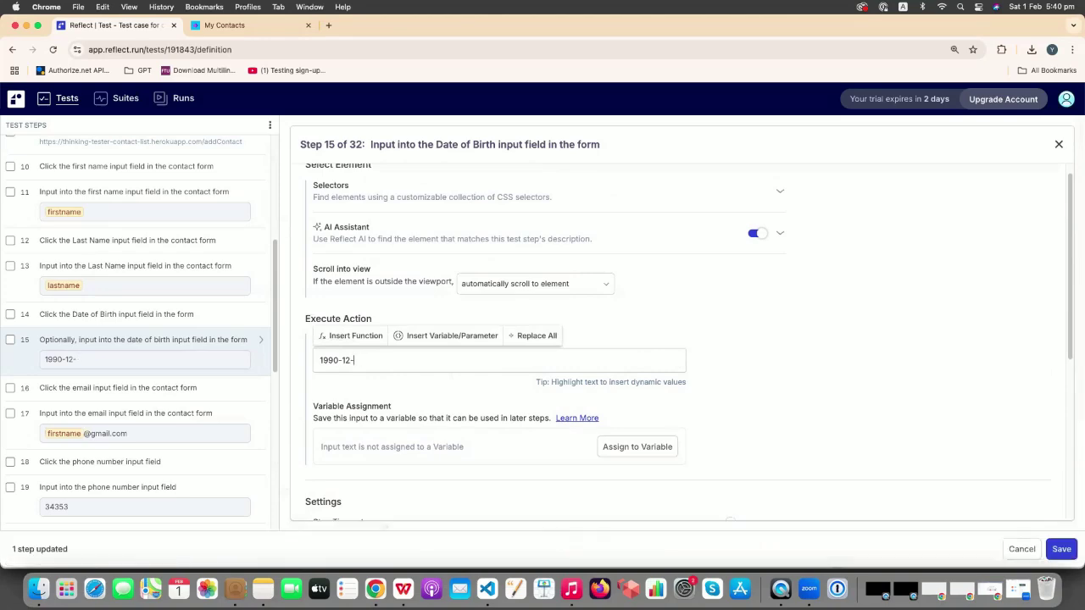
text(15)
click(1061, 549)
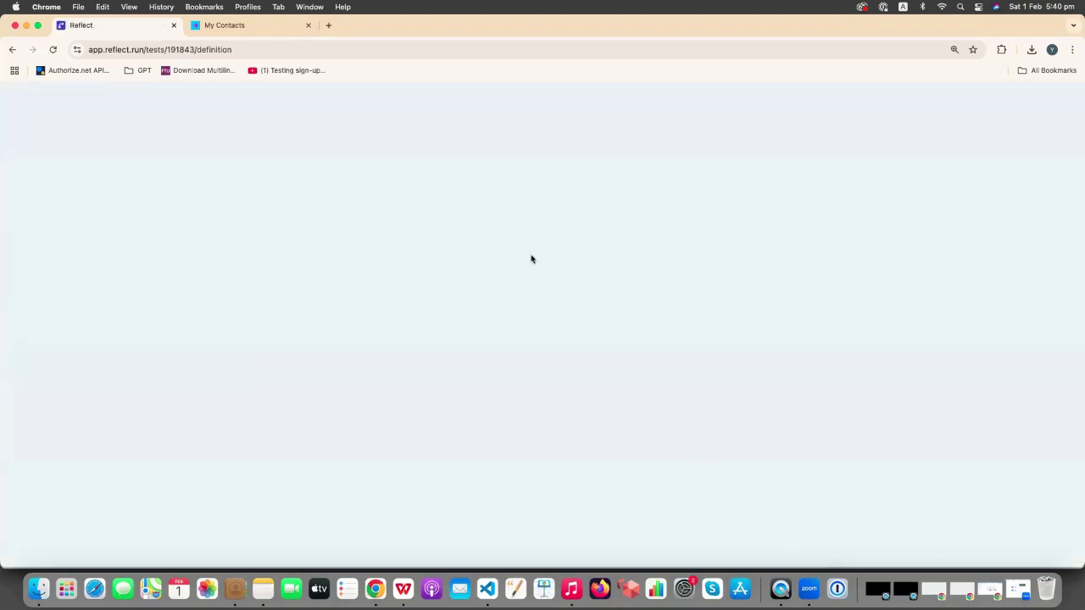
scroll(179, 352, down, 5)
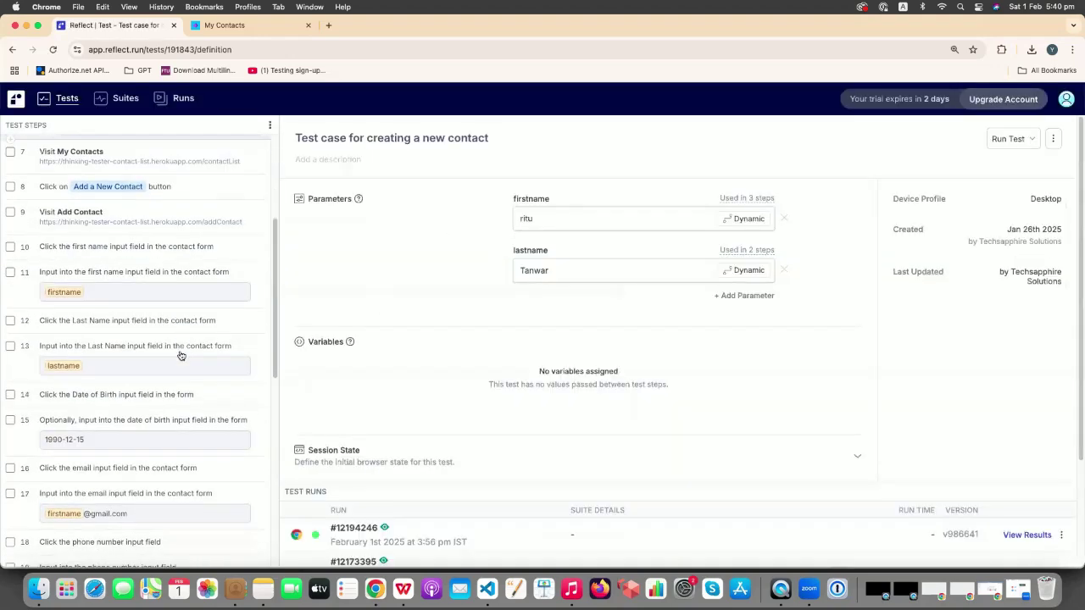
scroll(180, 354, down, 2)
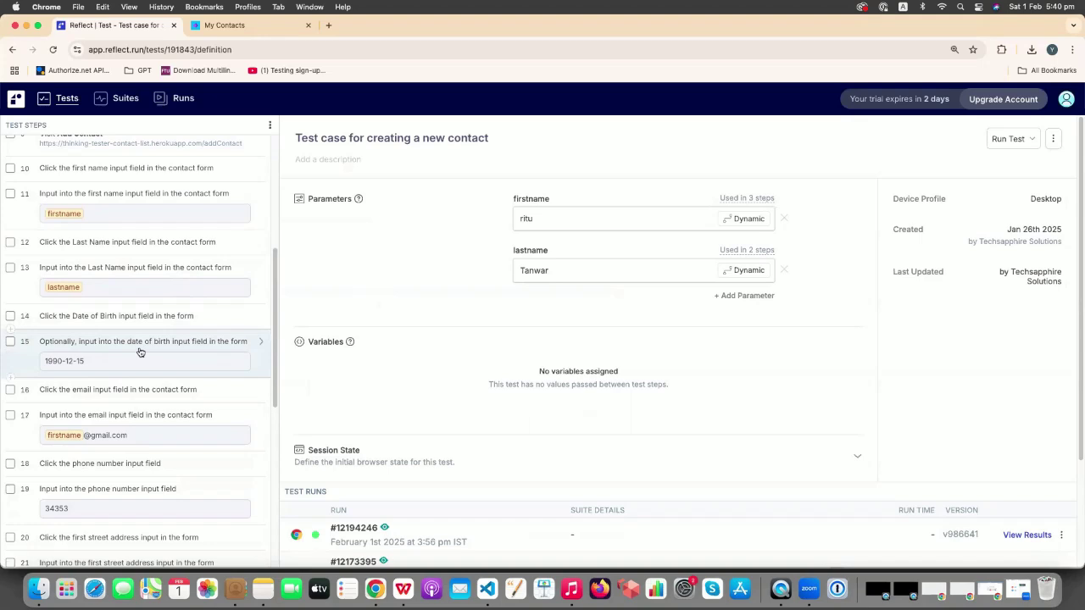
scroll(207, 365, down, 1)
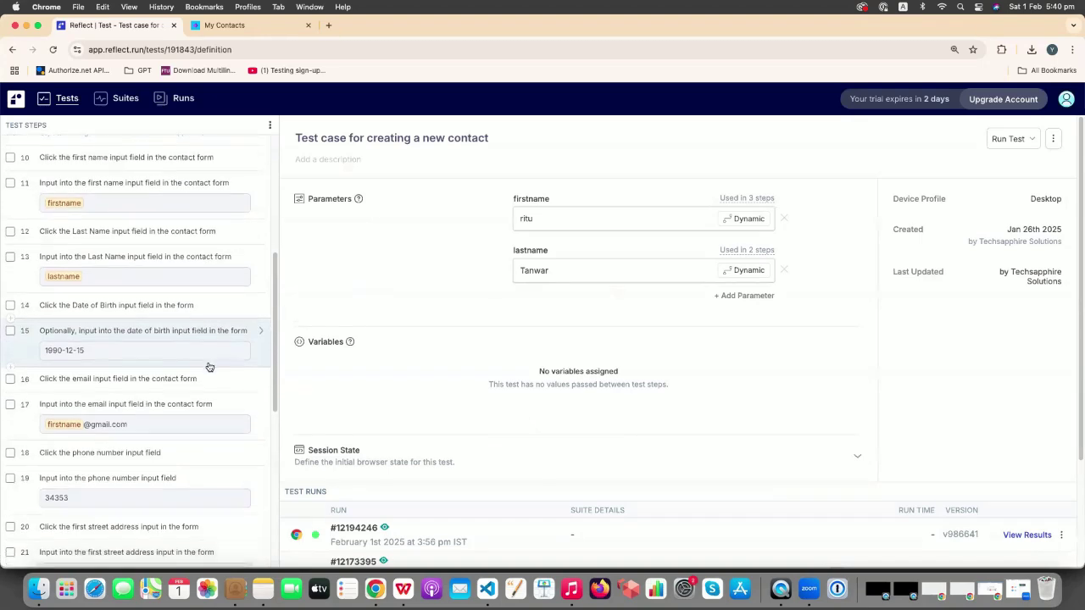
scroll(209, 366, down, 2)
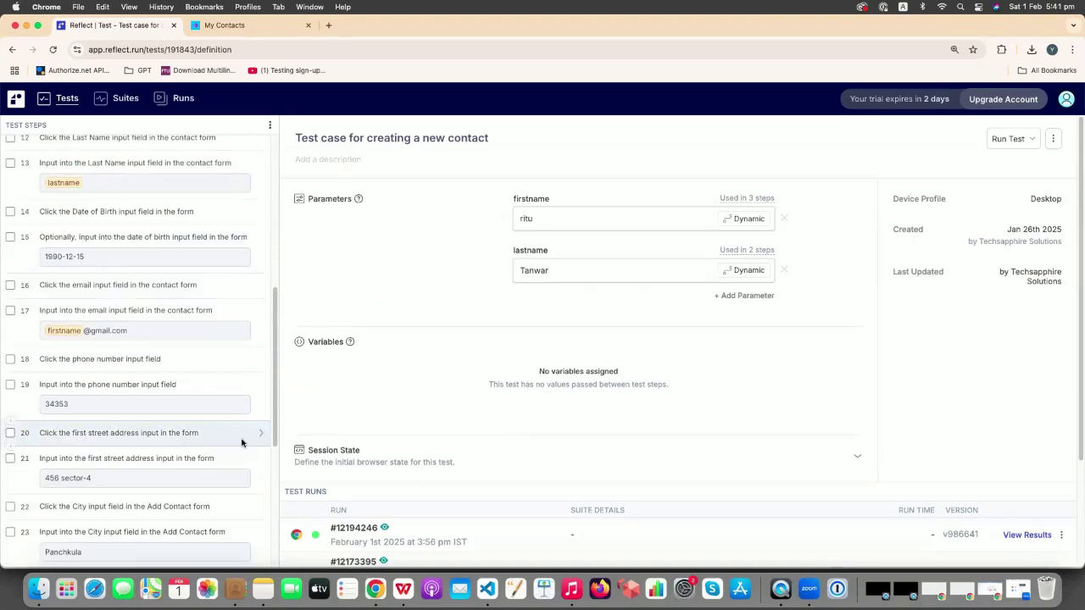
scroll(749, 472, down, 1)
scroll(749, 472, down, 1)
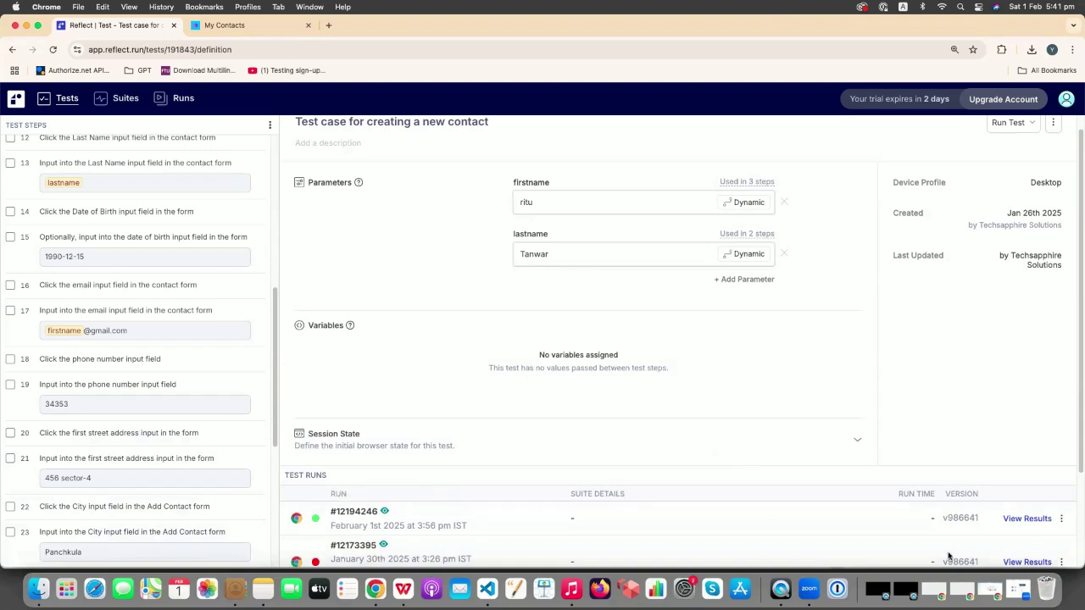
- Open run #12194246's results and replay it to the 'Phone number is invalid' error
click(1028, 518)
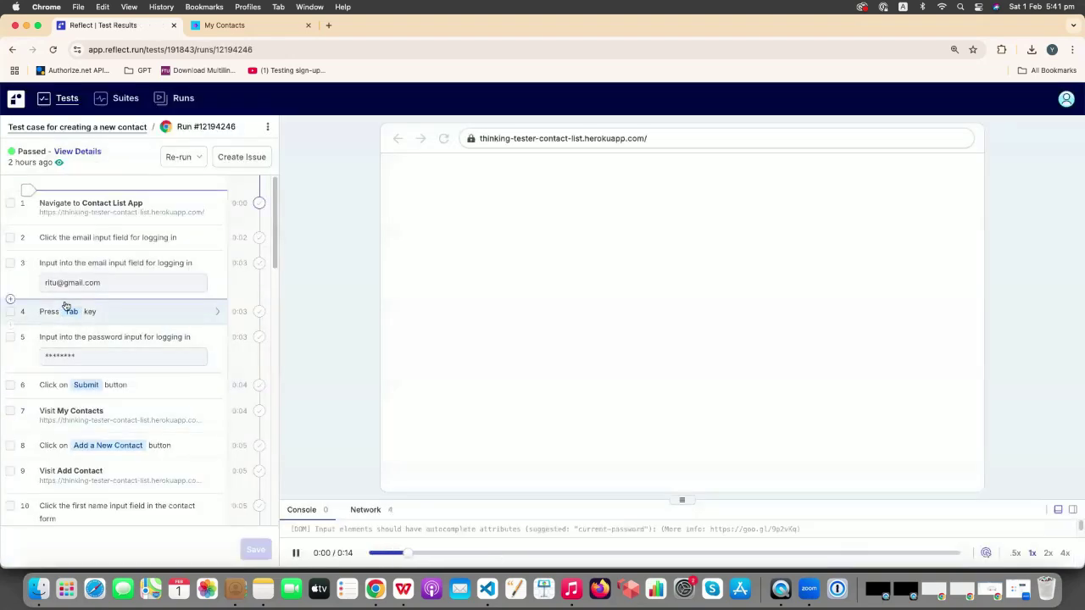
click(566, 555)
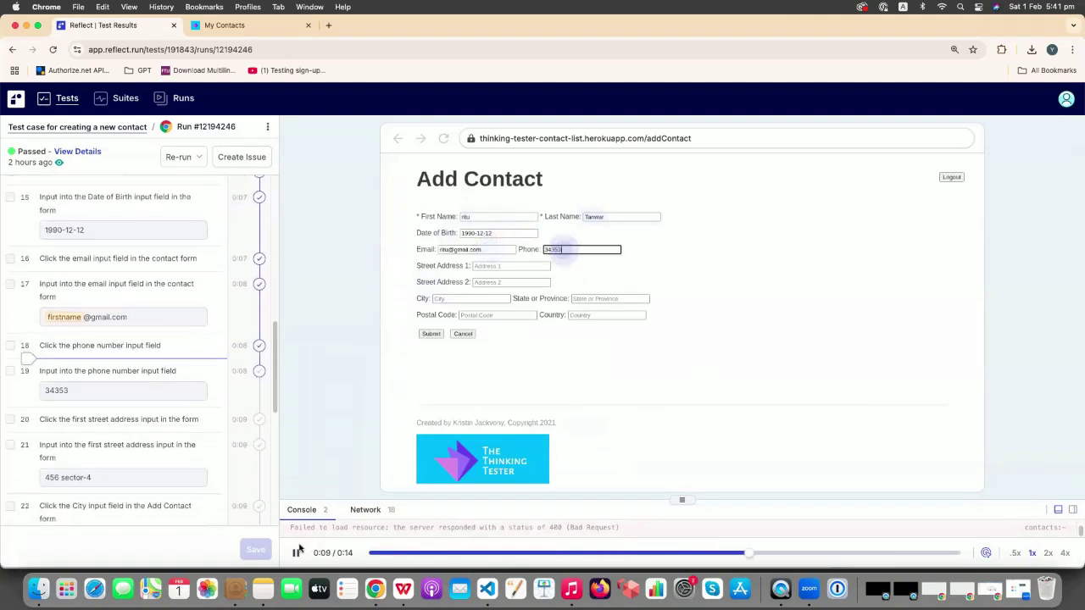
click(296, 553)
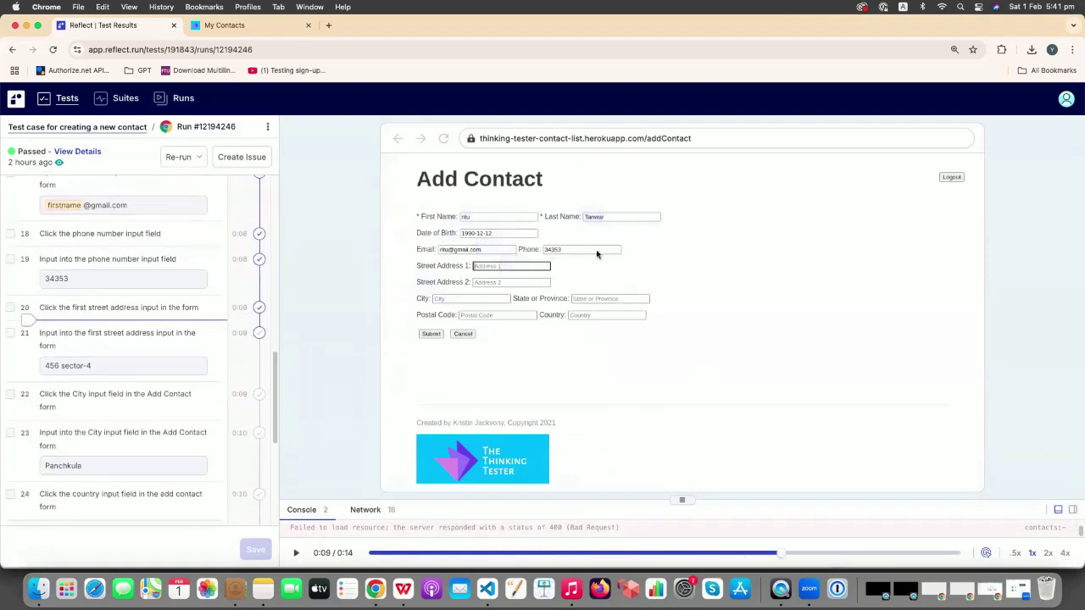
click(805, 555)
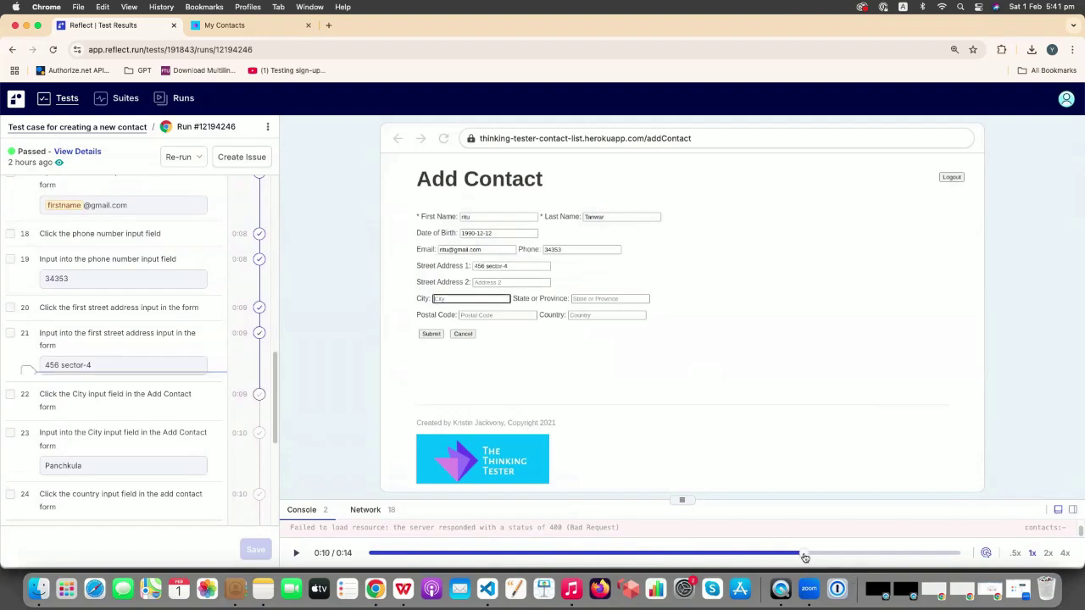
drag(831, 557, 882, 556)
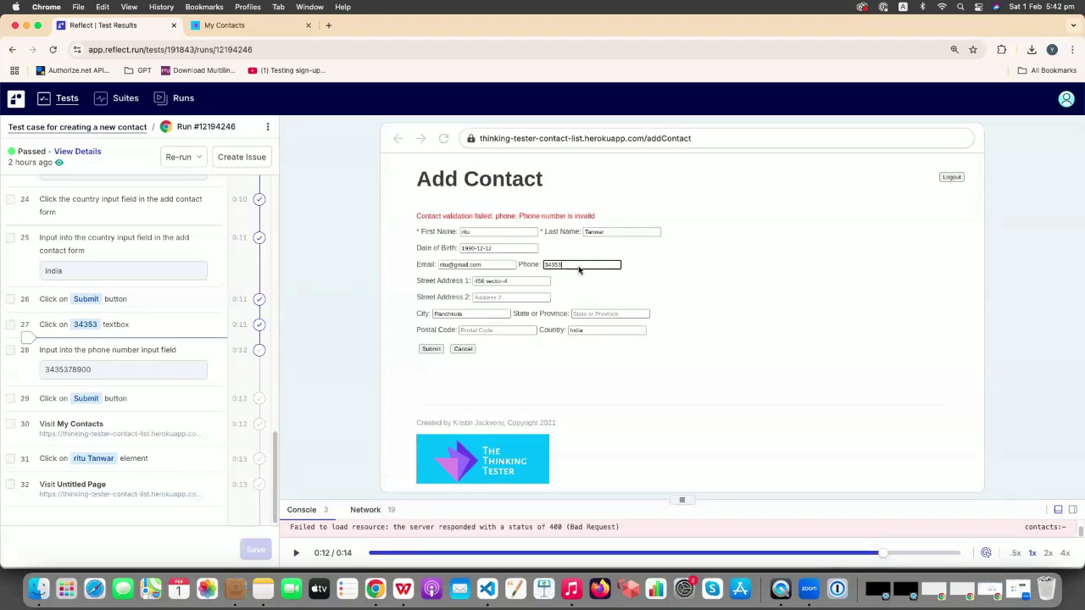
click(12, 51)
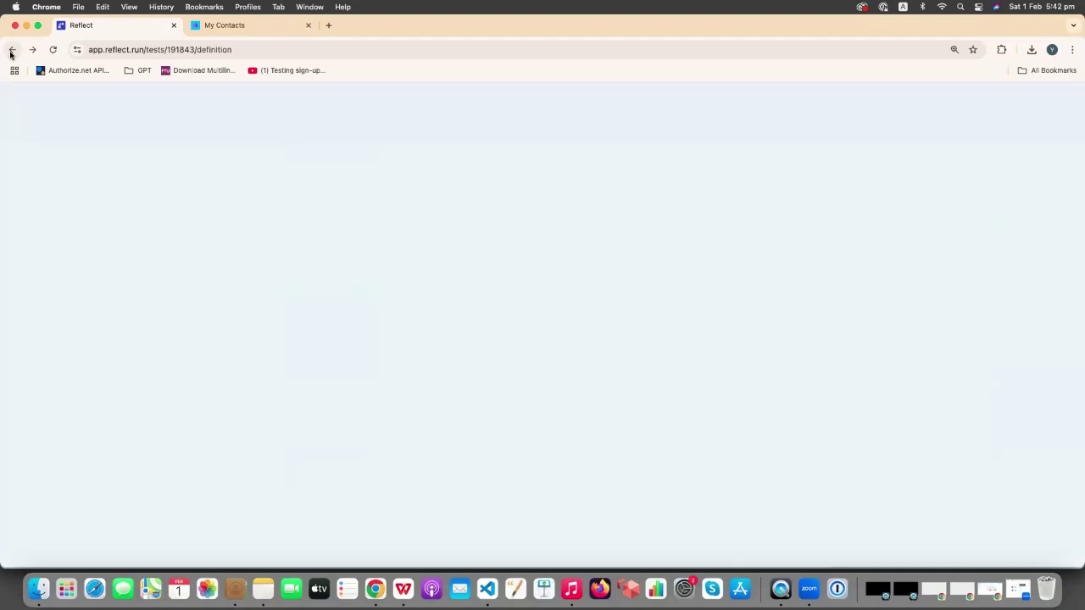
scroll(135, 373, down, 5)
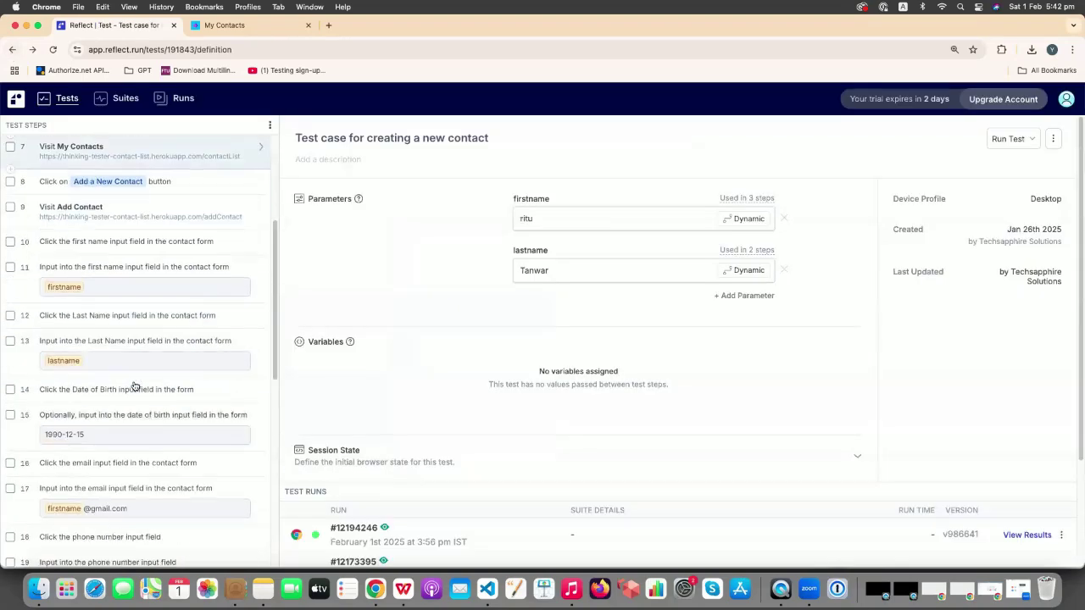
scroll(128, 390, down, 5)
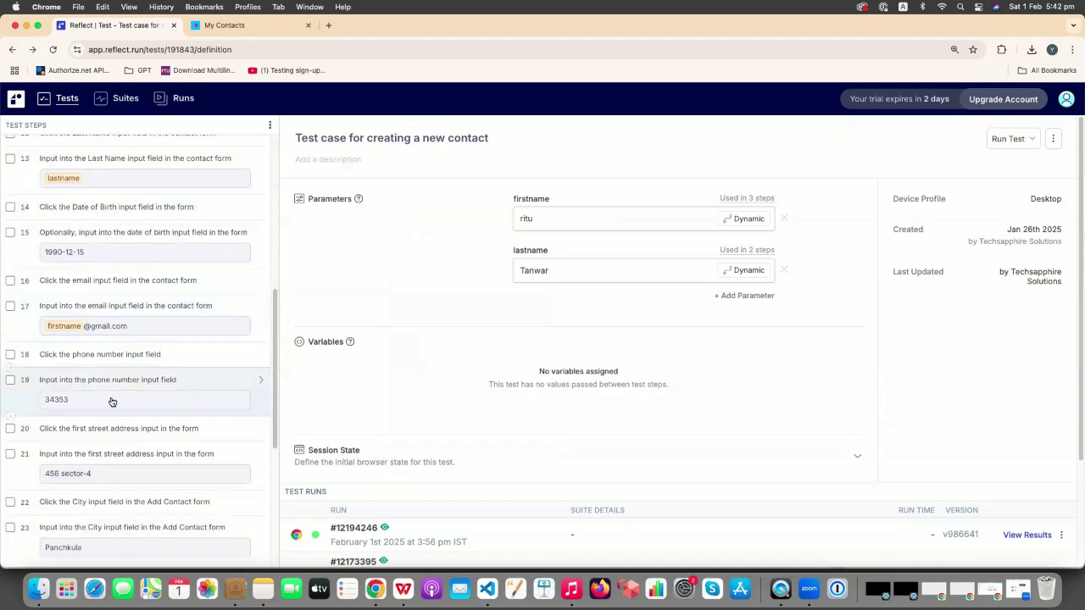
click(113, 401)
click(360, 375)
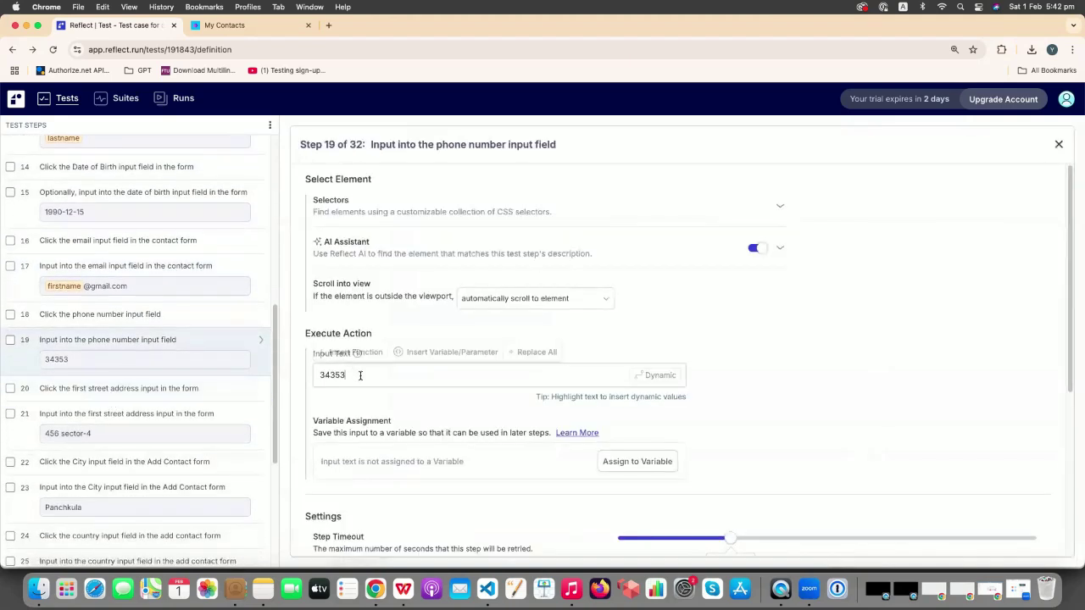
text(890)
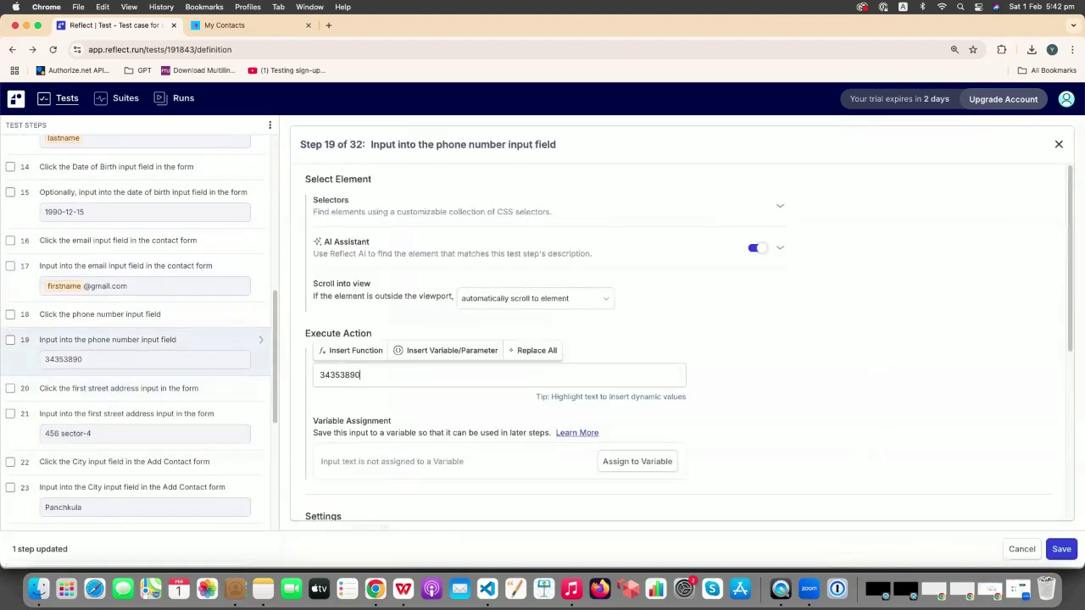
text(007)
scroll(325, 404, down, 1)
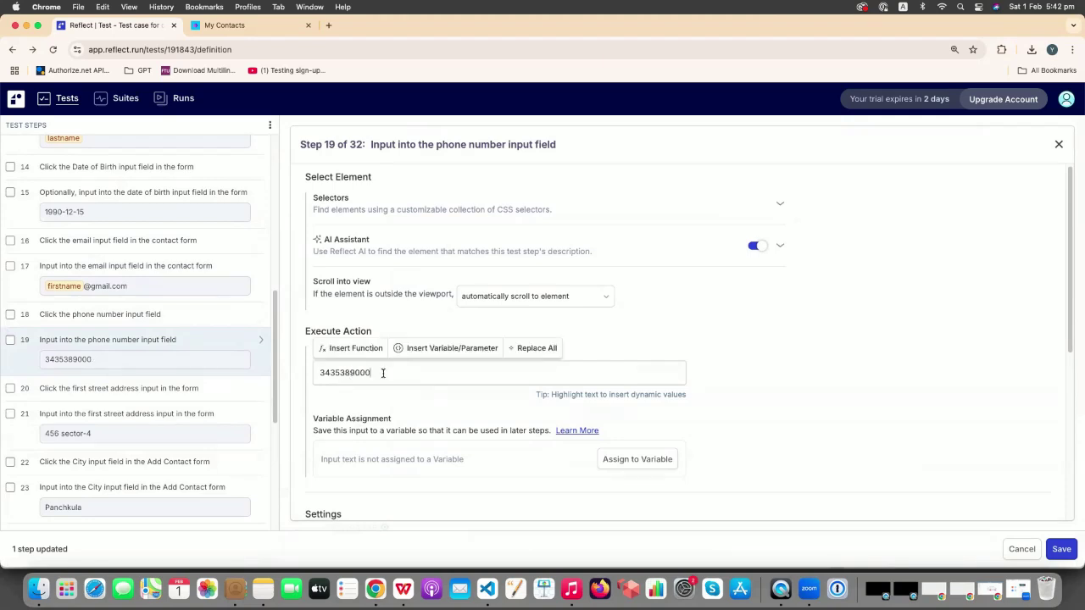
scroll(227, 375, down, 1)
scroll(226, 376, down, 6)
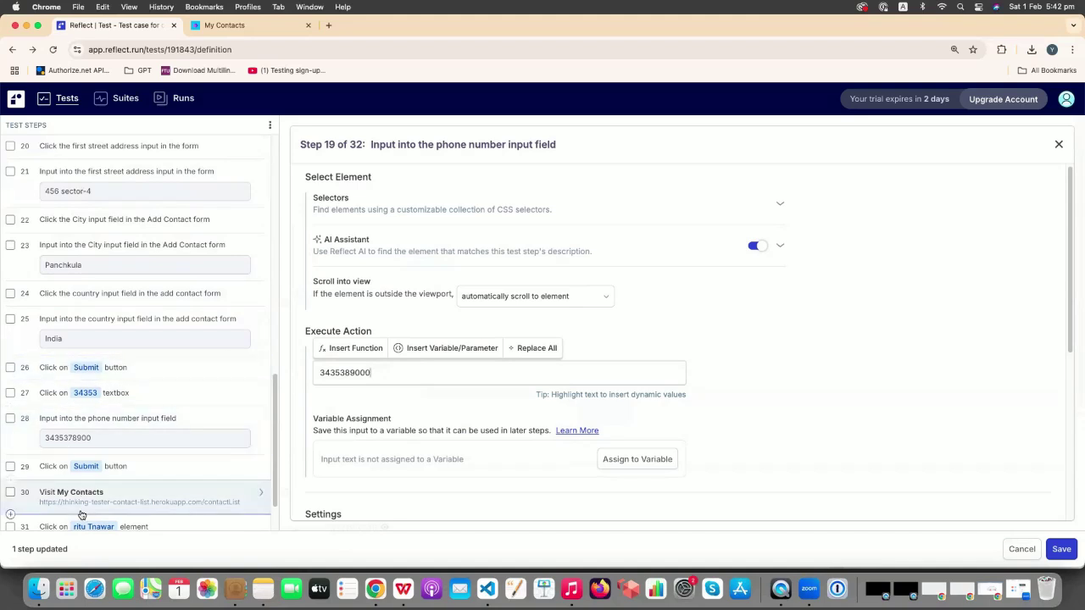
- Delete steps 27–29, the leftover phone retry and resubmit, and save the test
click(11, 392)
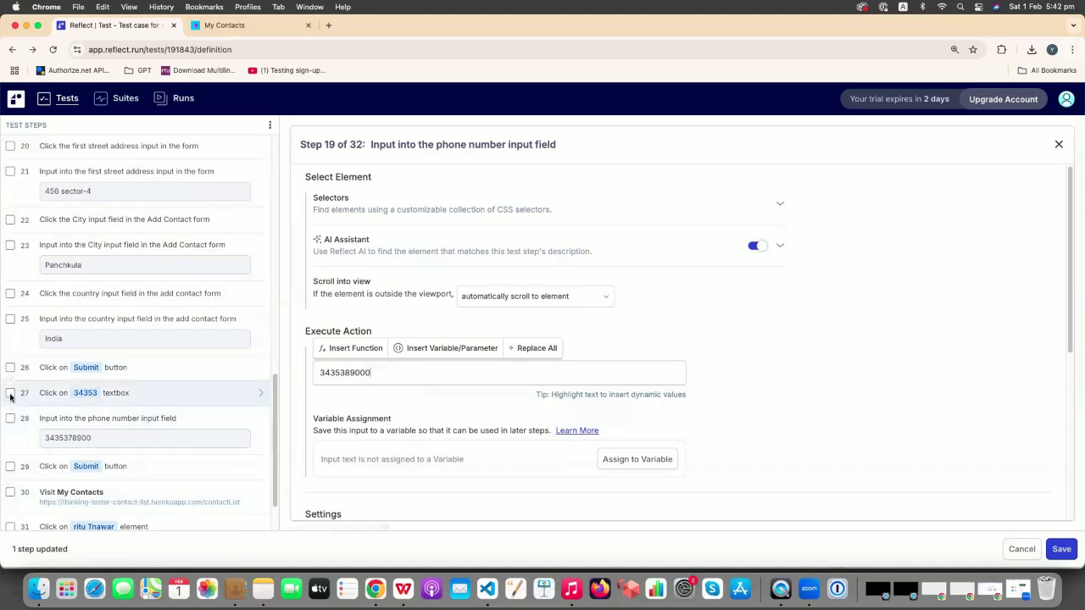
click(10, 418)
click(10, 466)
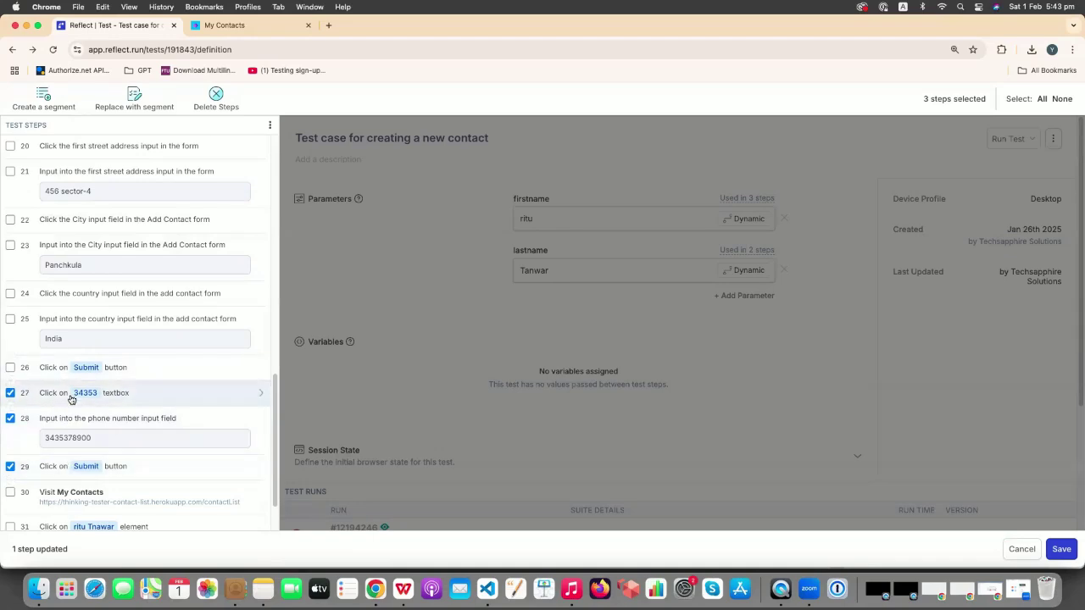
scroll(150, 360, up, 3)
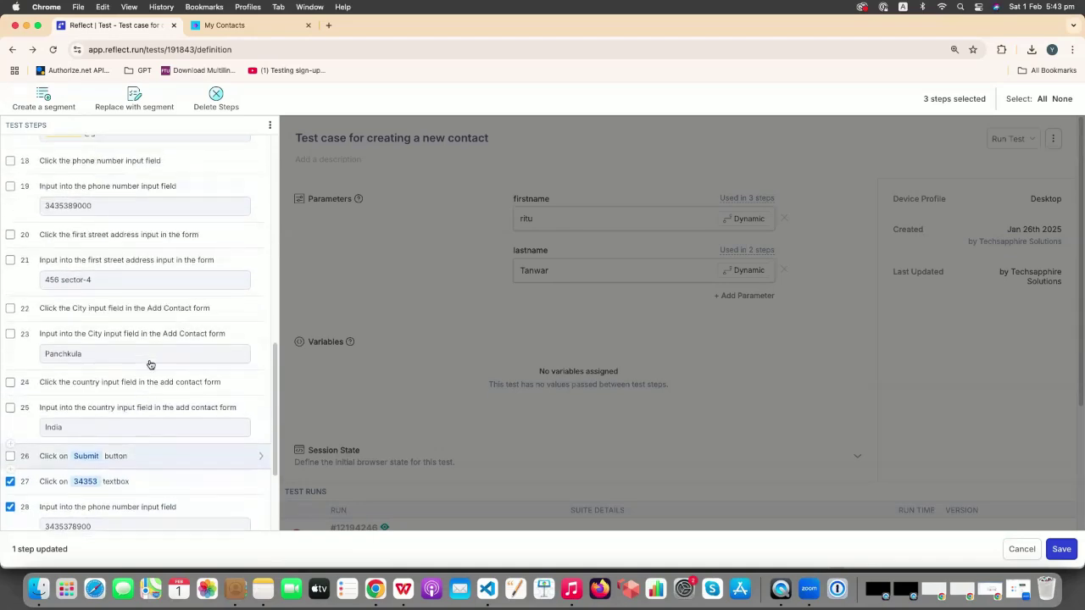
click(215, 94)
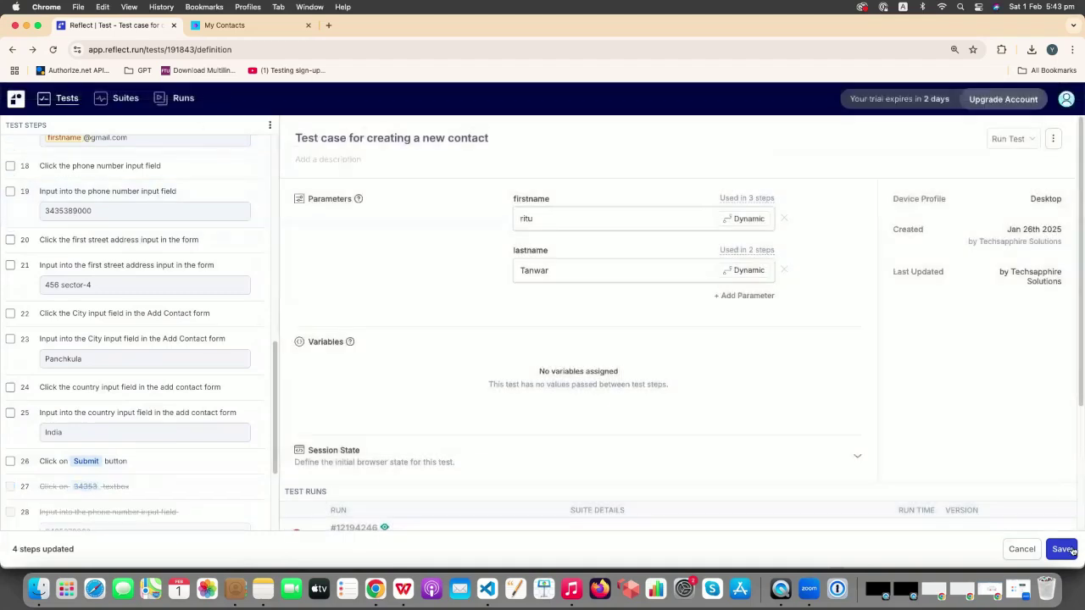
click(1071, 551)
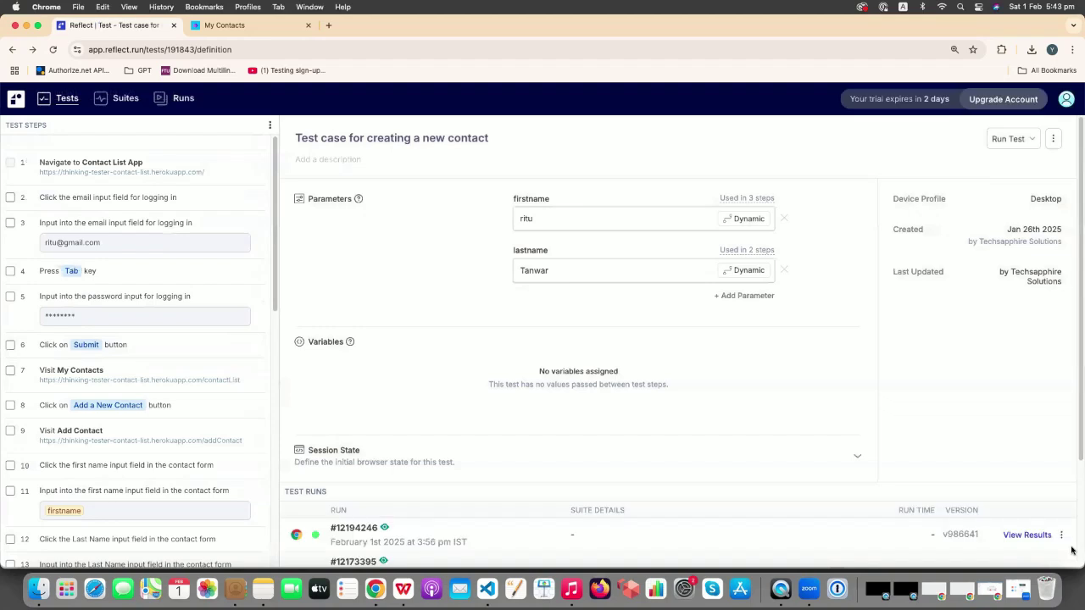
click(1020, 144)
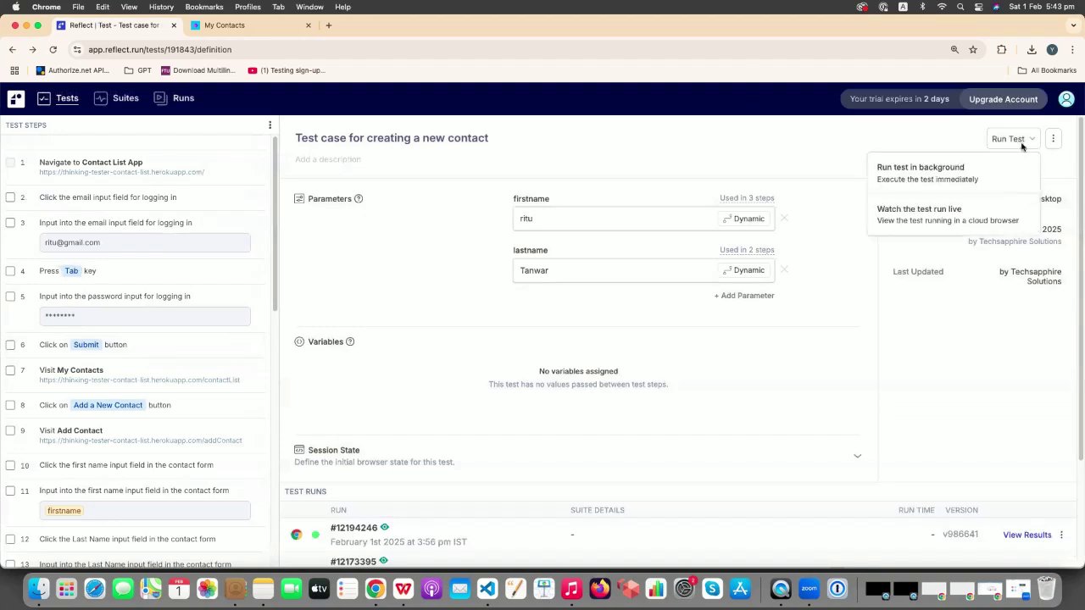
click(956, 178)
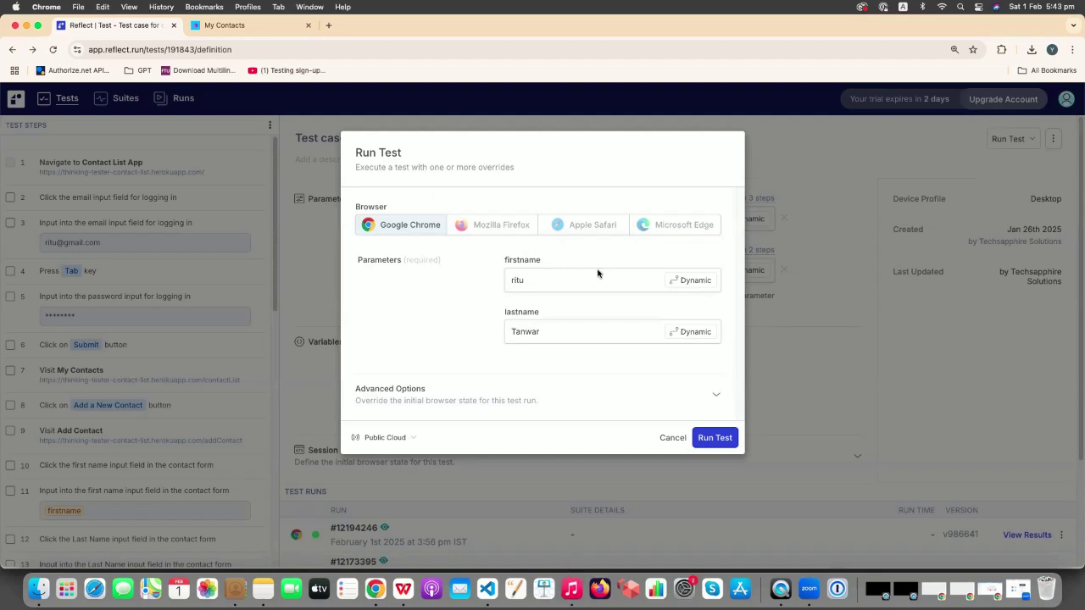
click(559, 279)
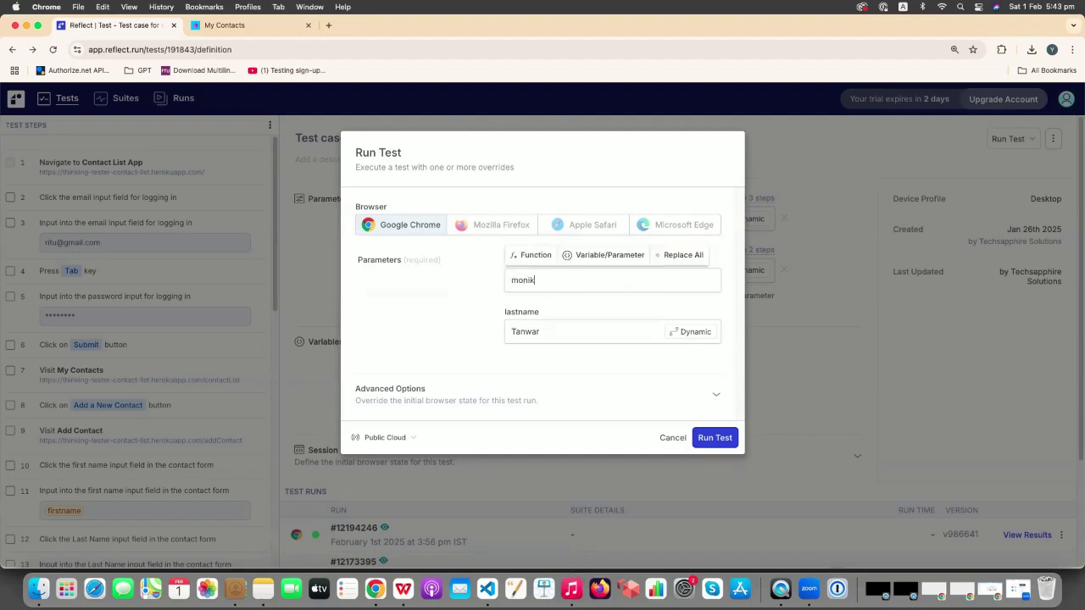
click(542, 331)
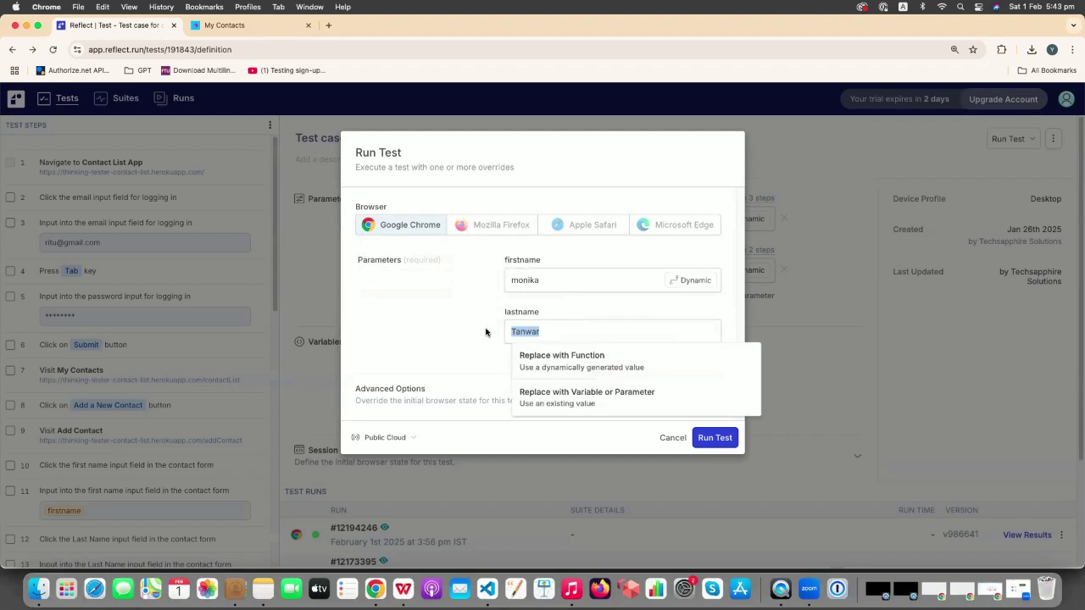
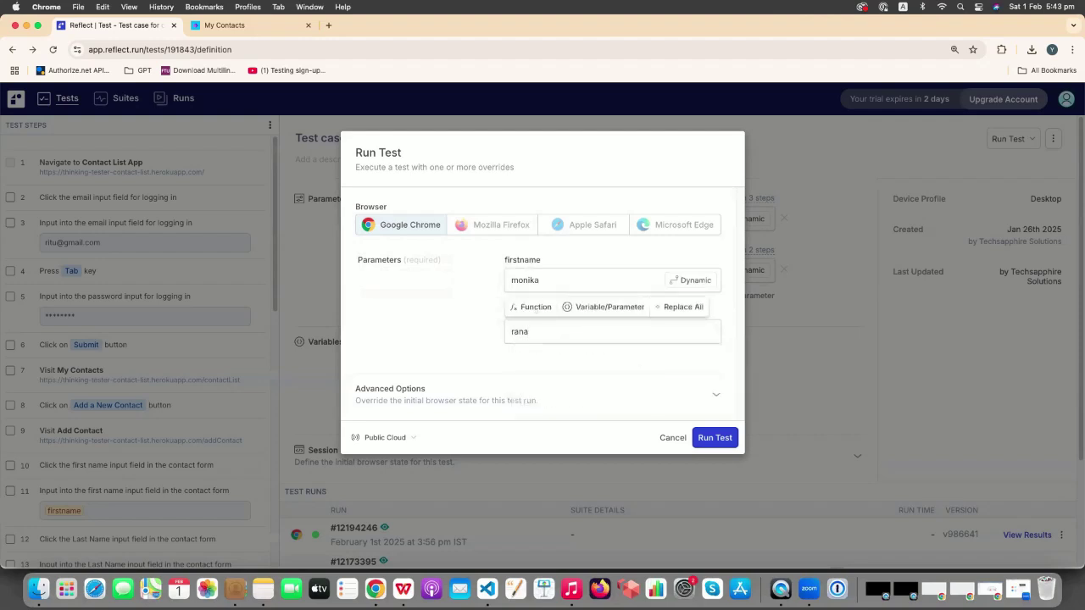
click(426, 303)
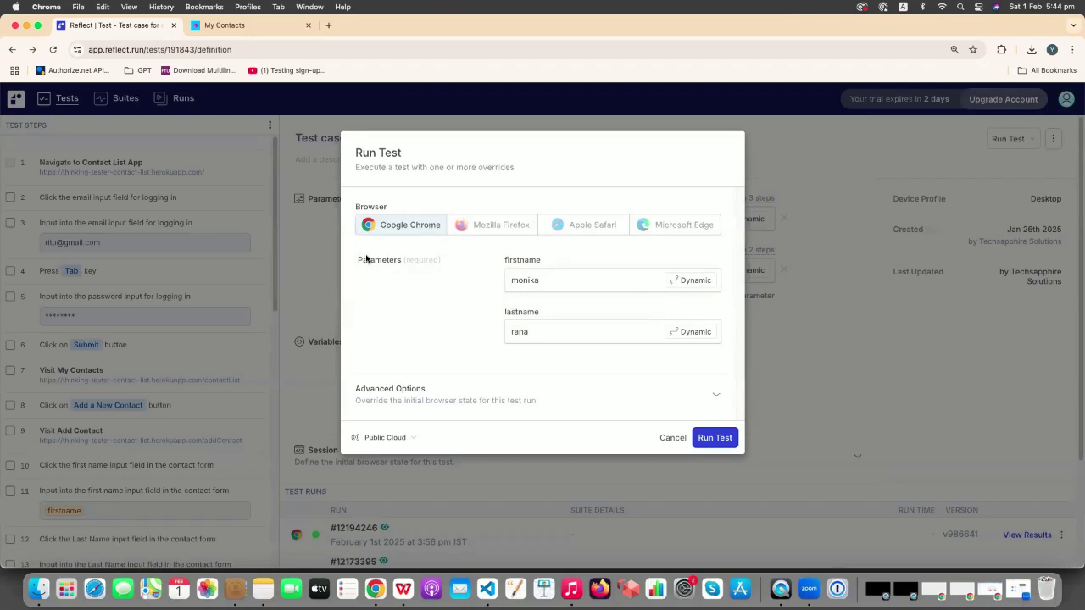
- Replace the firstname override monika with a dynamic alpha() function of length 6
click(700, 280)
click(530, 255)
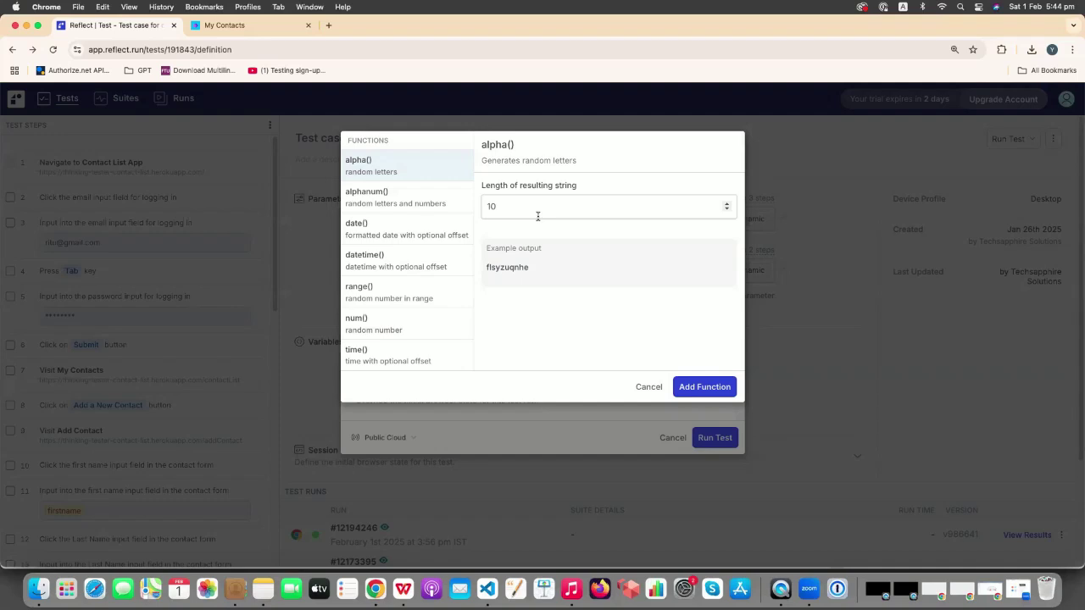
click(726, 209)
click(727, 209)
click(726, 210)
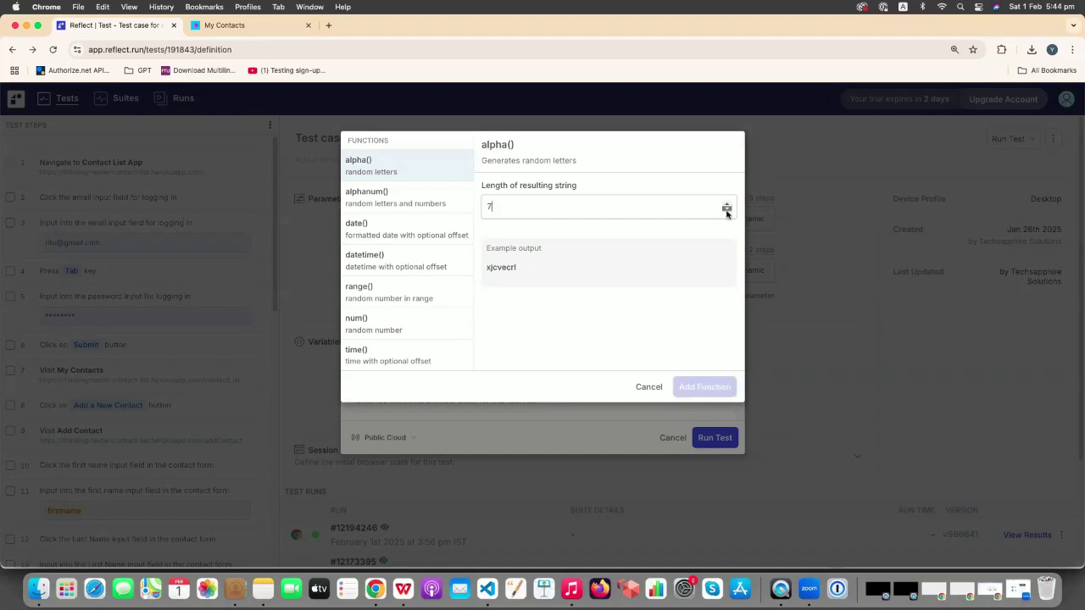
click(727, 212)
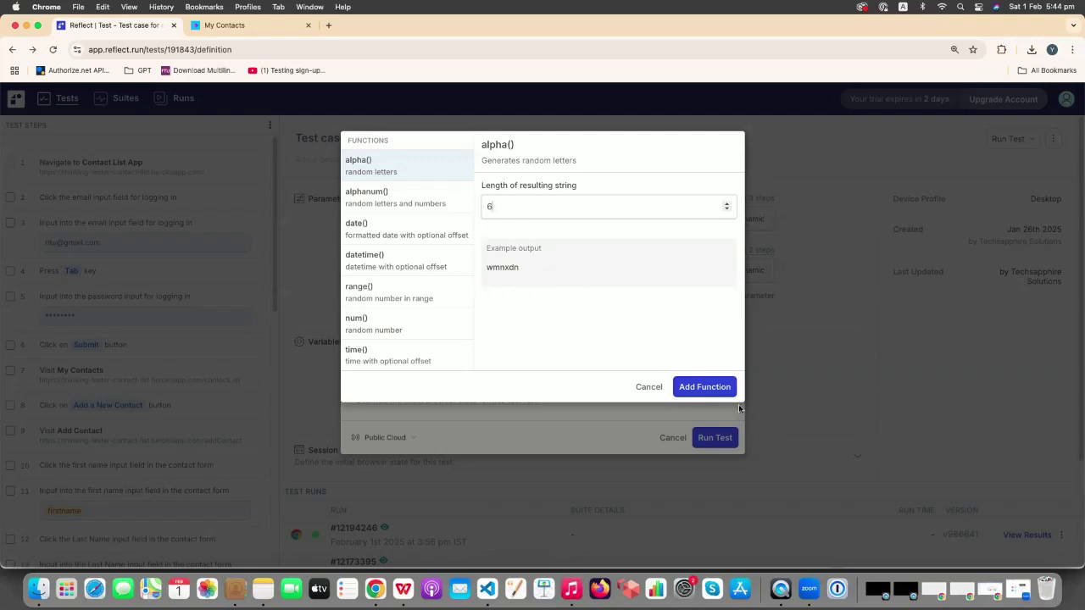
click(722, 389)
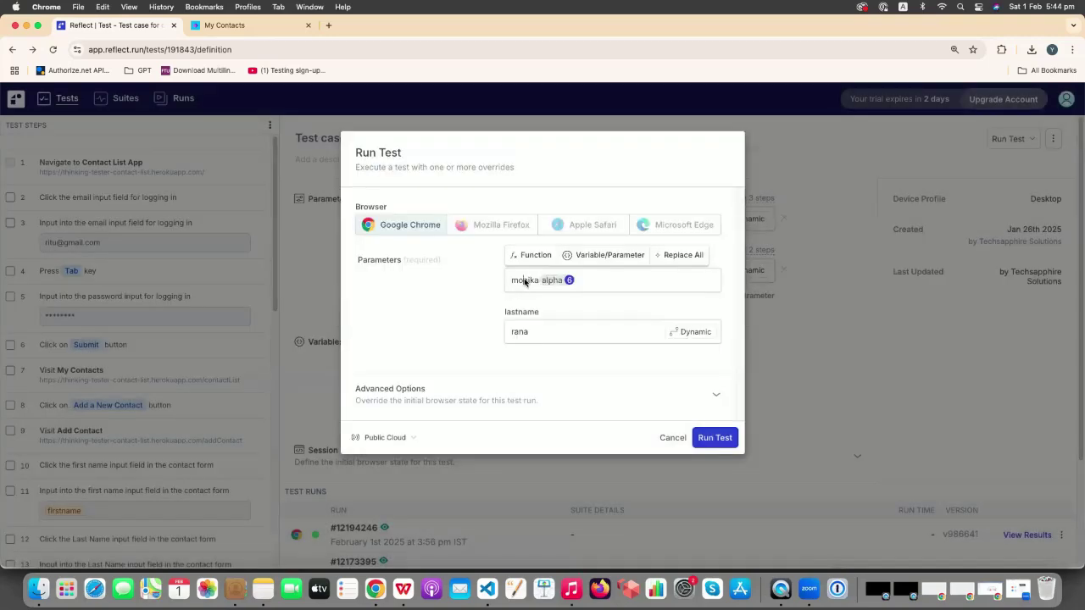
drag(539, 283, 498, 281)
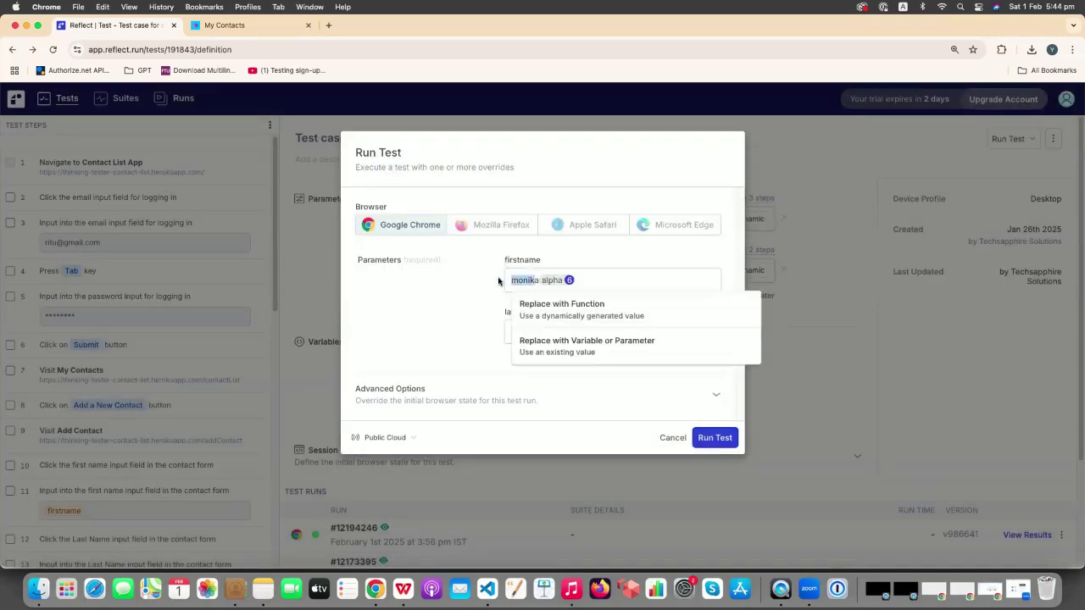
key(BackSpace)
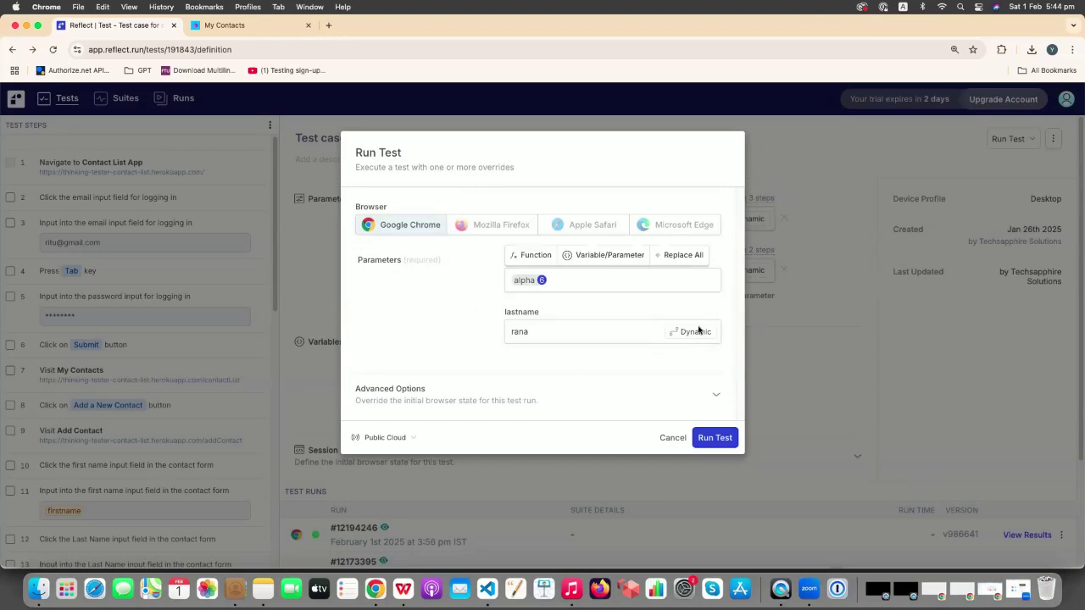
- Set the lastname override to a dynamic alpha() function of length 10
click(535, 308)
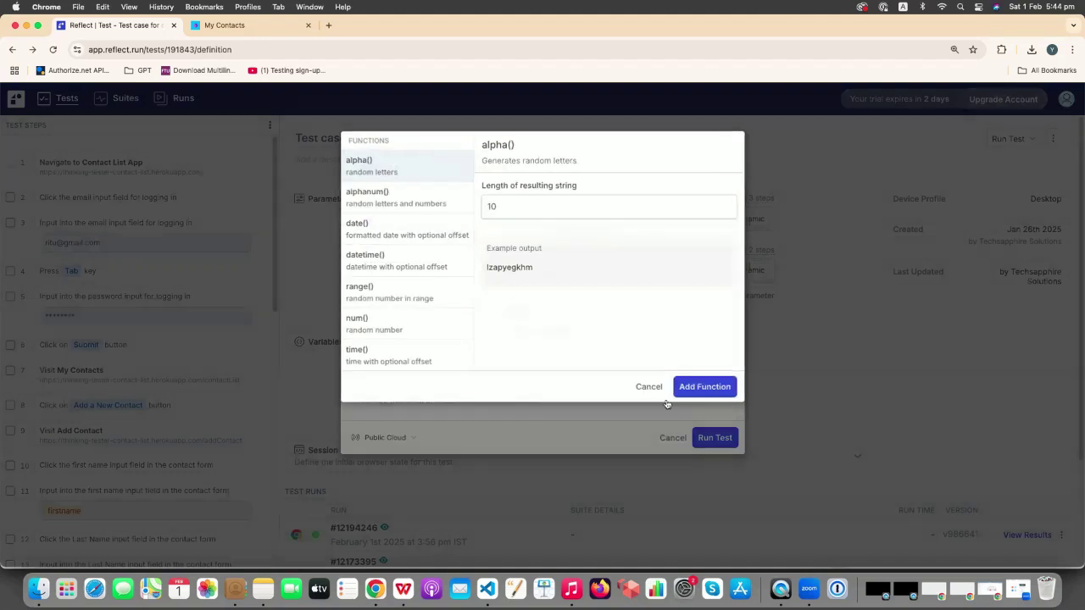
key(Return)
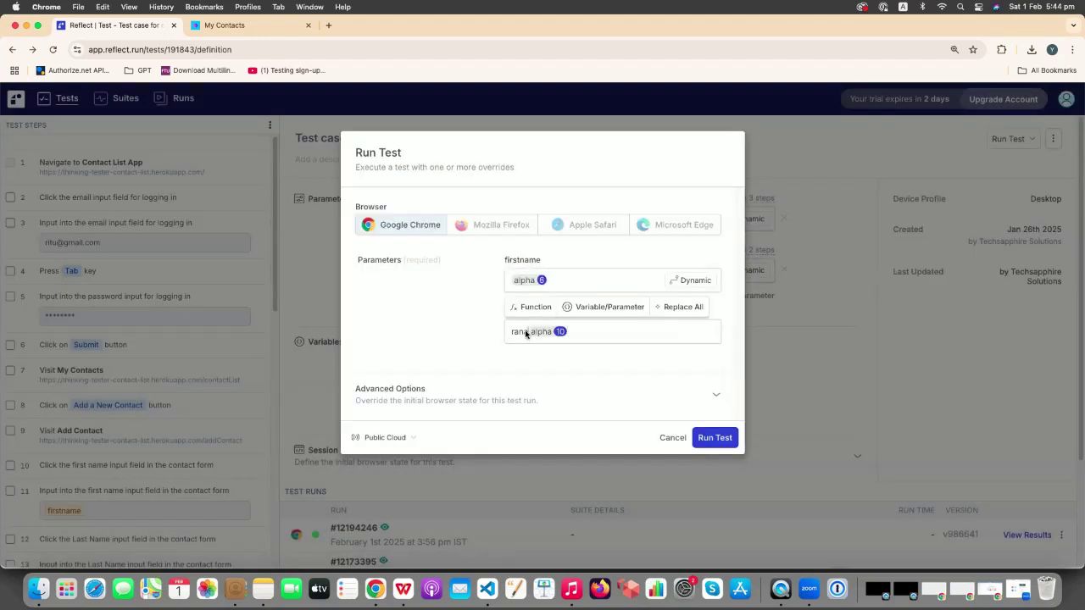
key(BackSpace)
key(BackSpace)
key(BackSpace)
- Start the run with random names and watch it live until all 29 steps pass
click(727, 442)
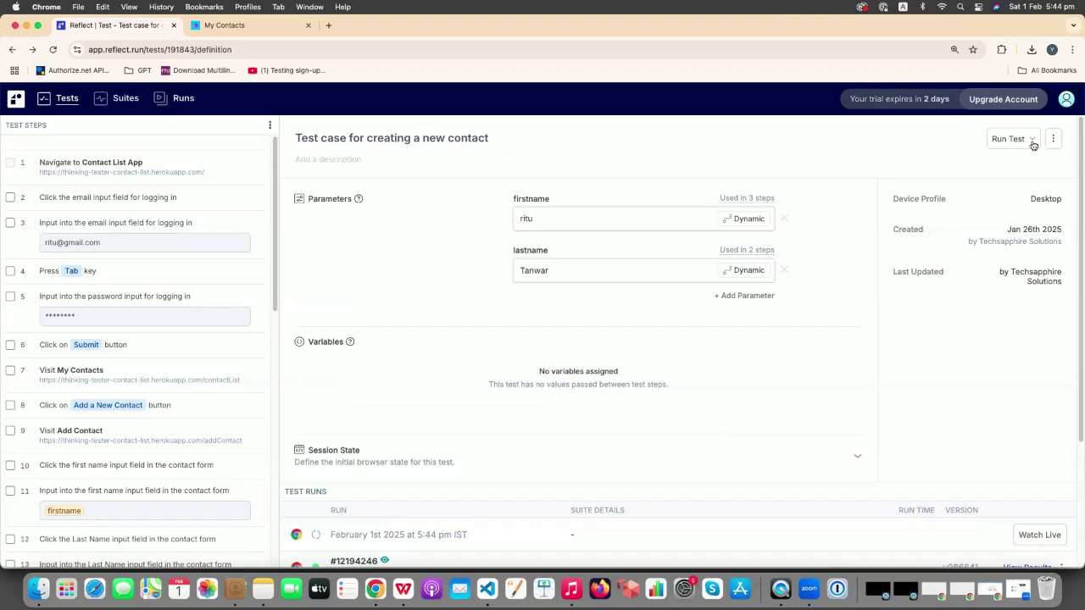
scroll(823, 443, down, 3)
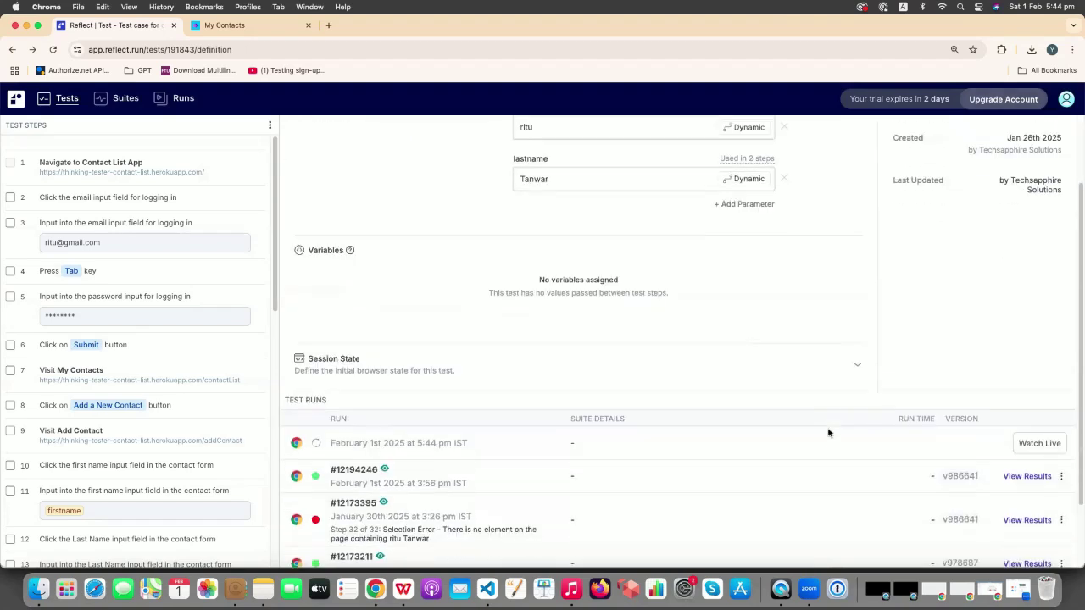
click(1050, 438)
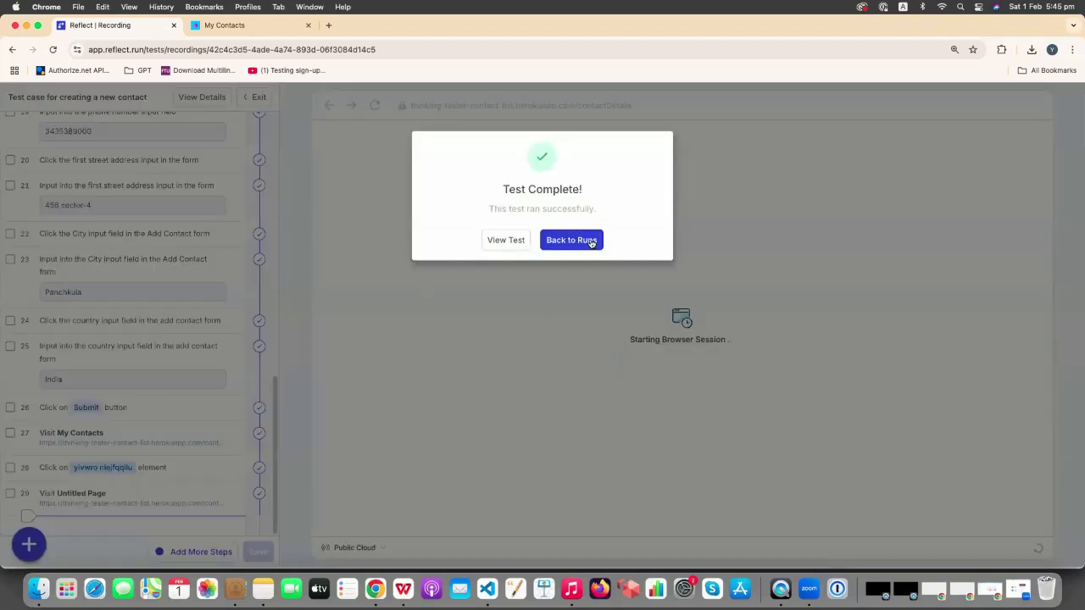
- Review the latest passing run's results, then return to the new-contact test's definition
click(558, 241)
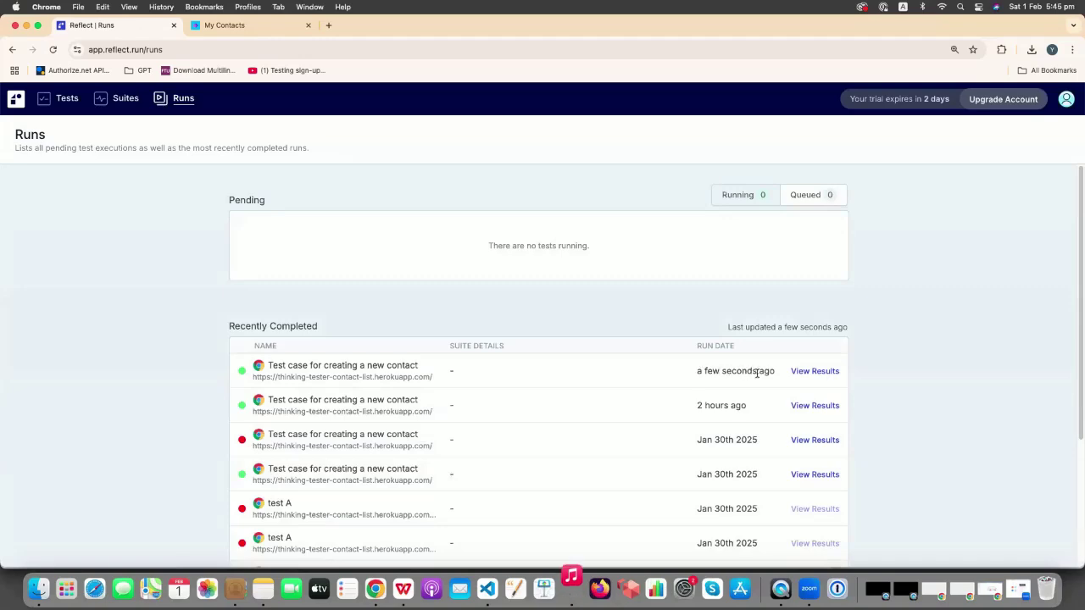
click(826, 376)
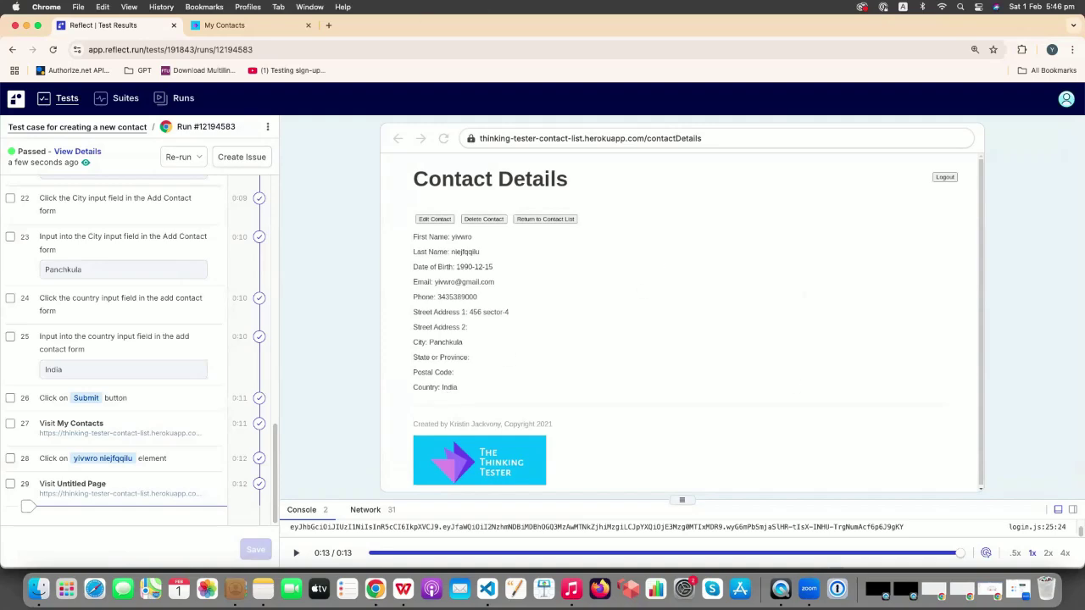
click(11, 49)
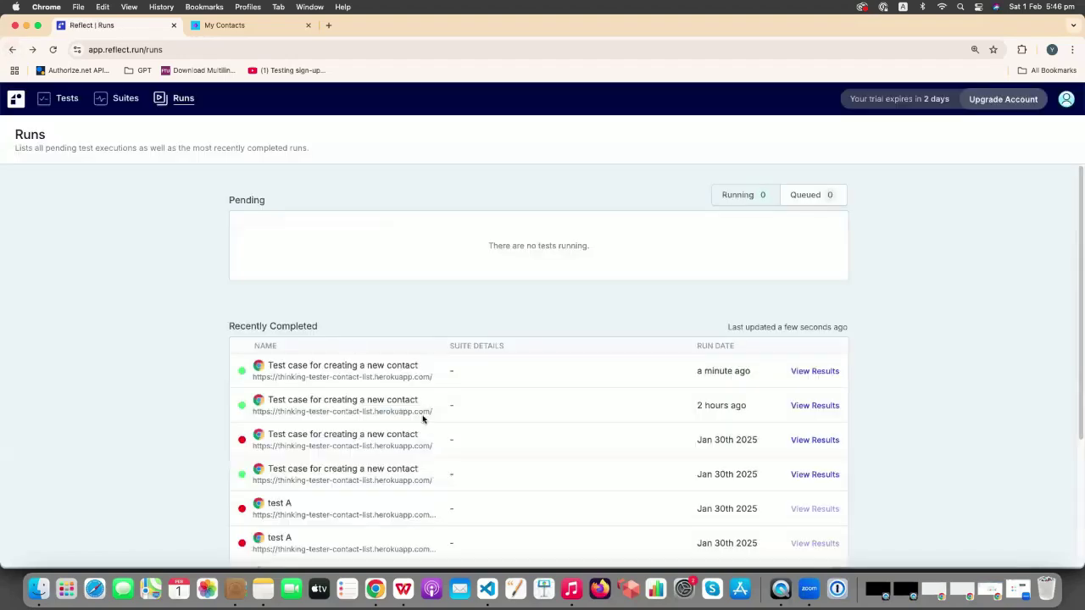
click(63, 98)
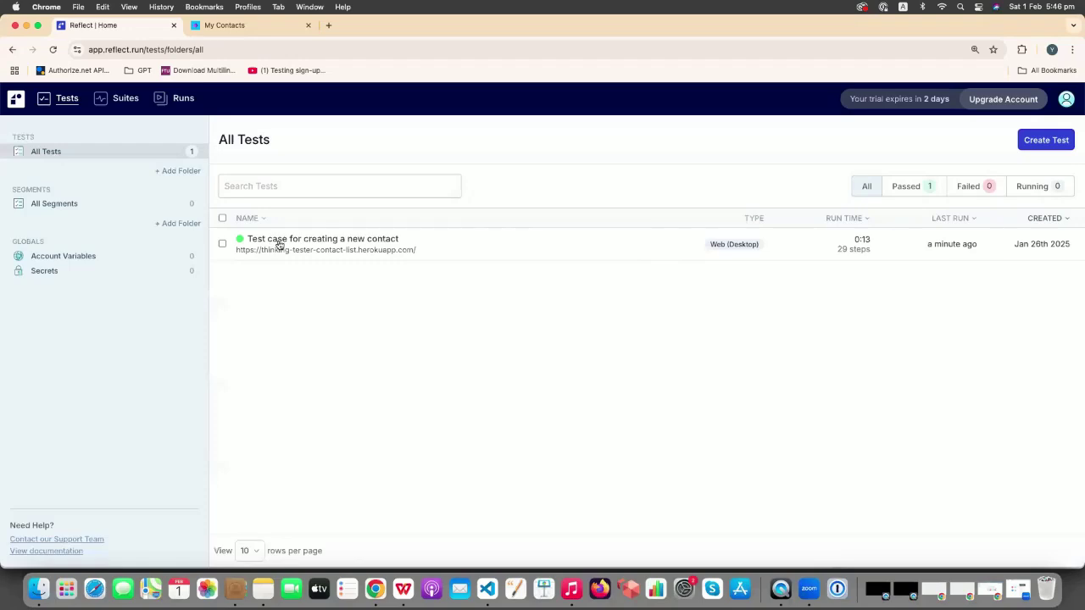
click(279, 242)
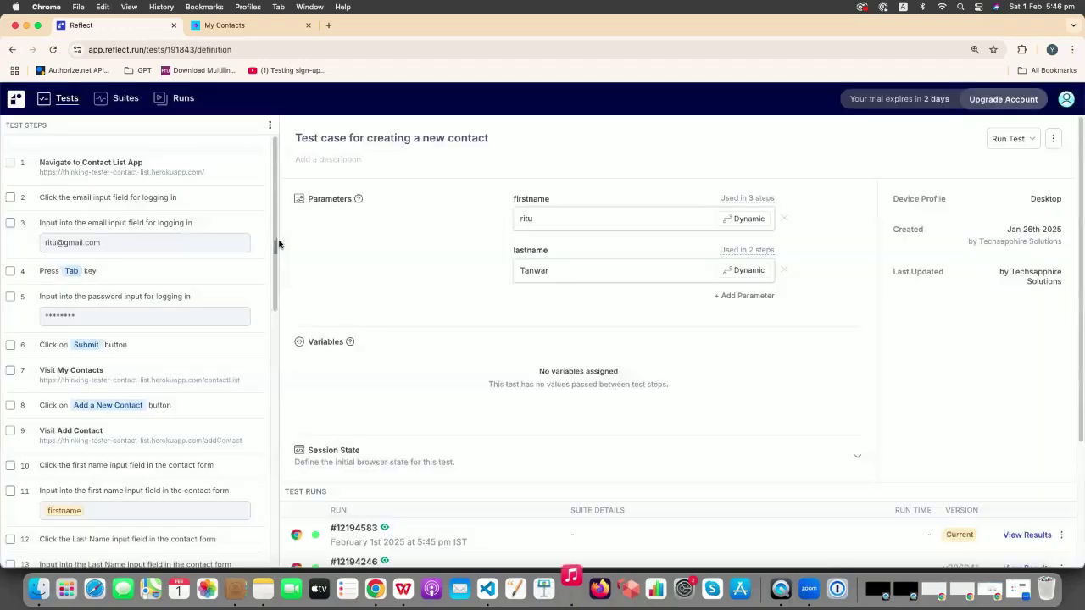
- Re-record from after step 29, replaying all 29 steps to the Contact Details page
scroll(151, 440, down, 10)
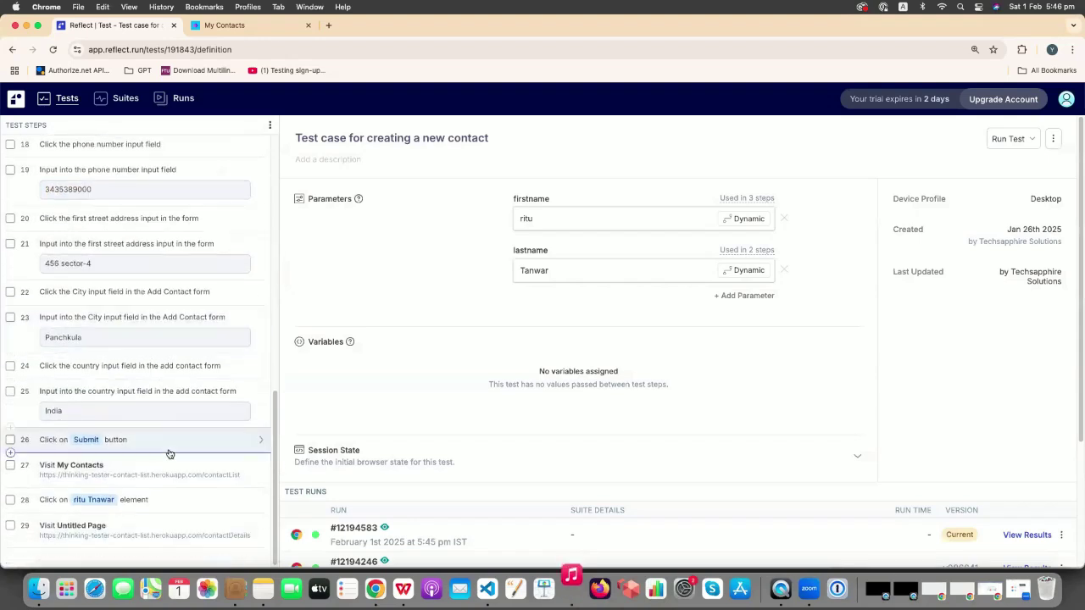
click(10, 549)
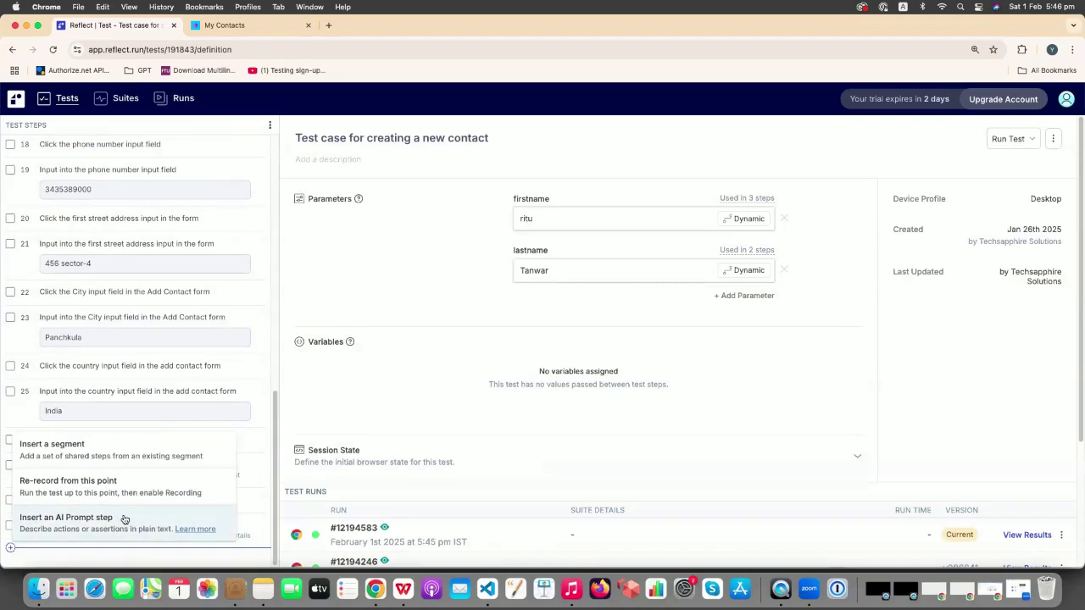
click(72, 482)
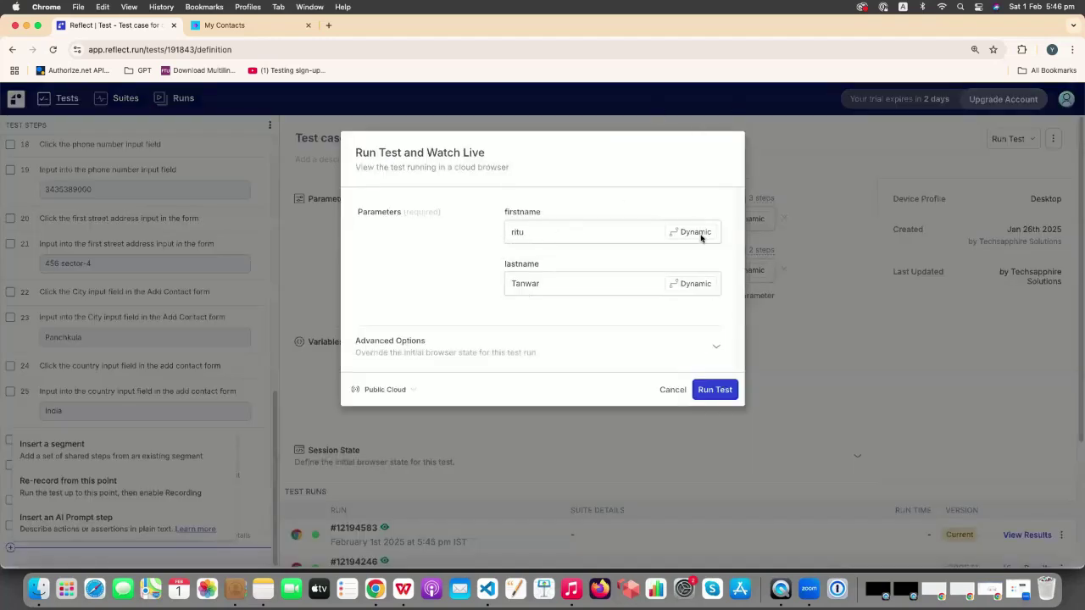
click(707, 391)
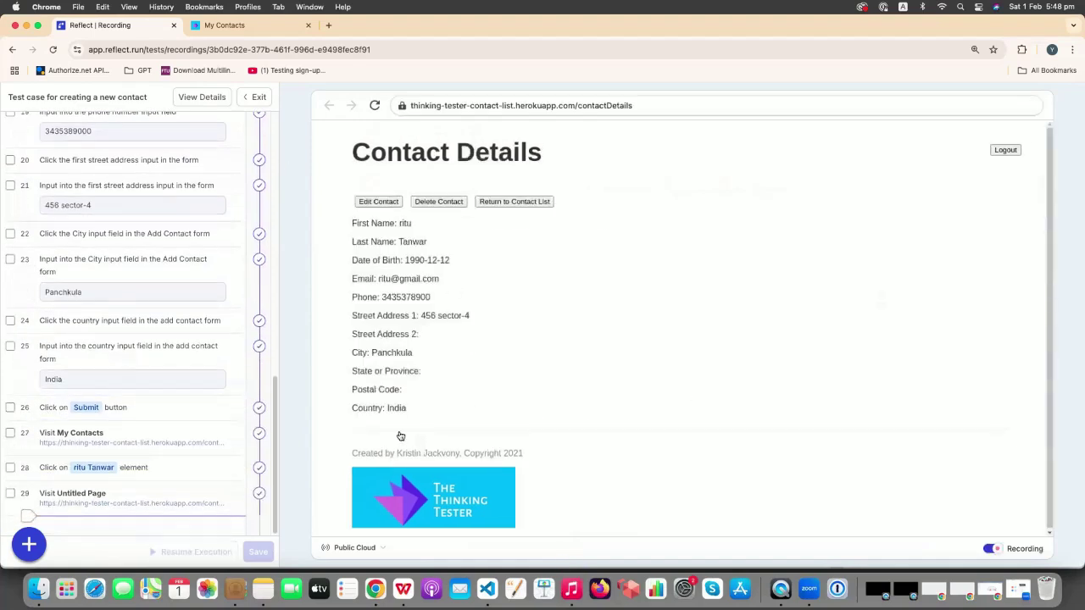
- Add visual validation step 30 confirming the Thinking Tester logo at the page bottom is displayed
click(29, 545)
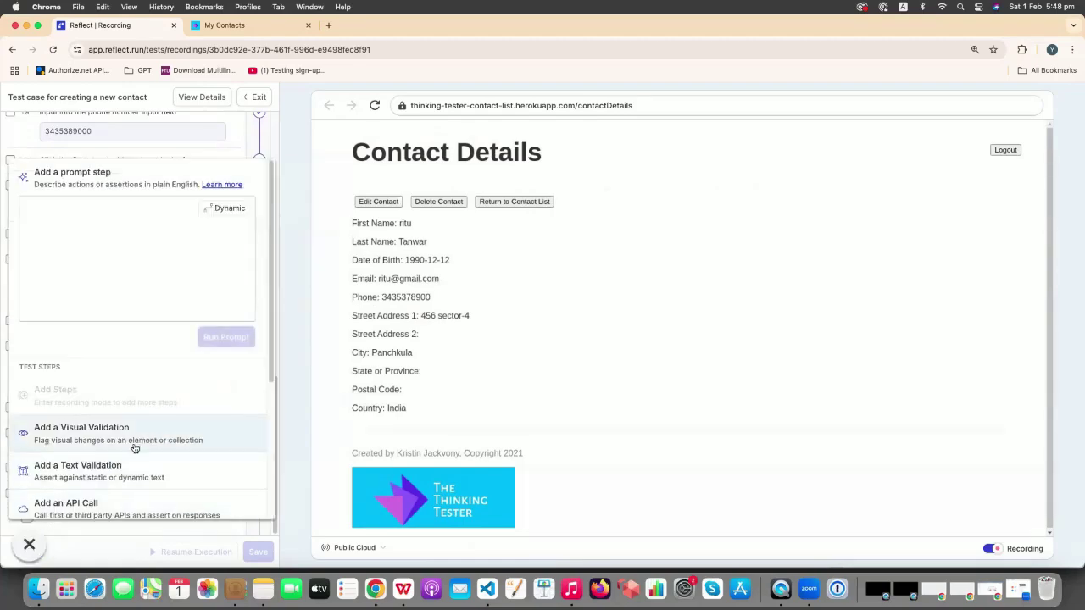
click(108, 437)
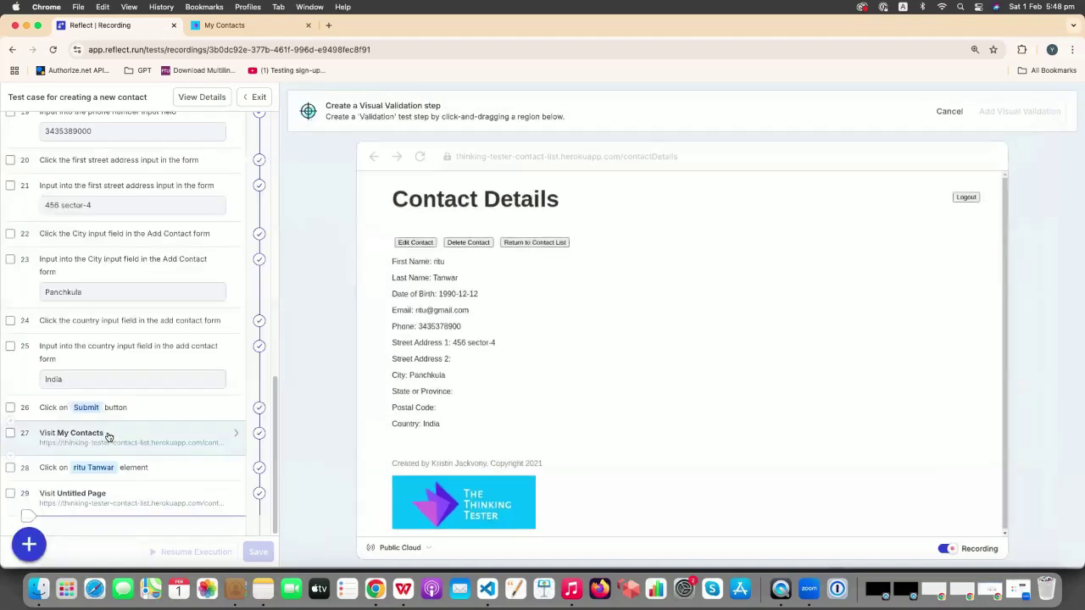
drag(390, 478, 537, 528)
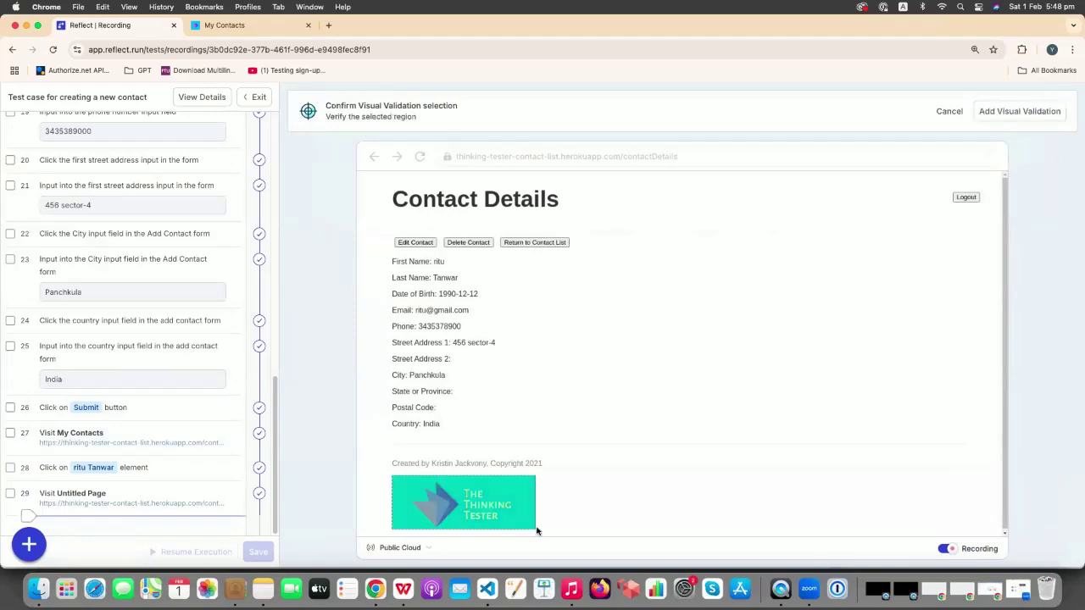
click(1020, 111)
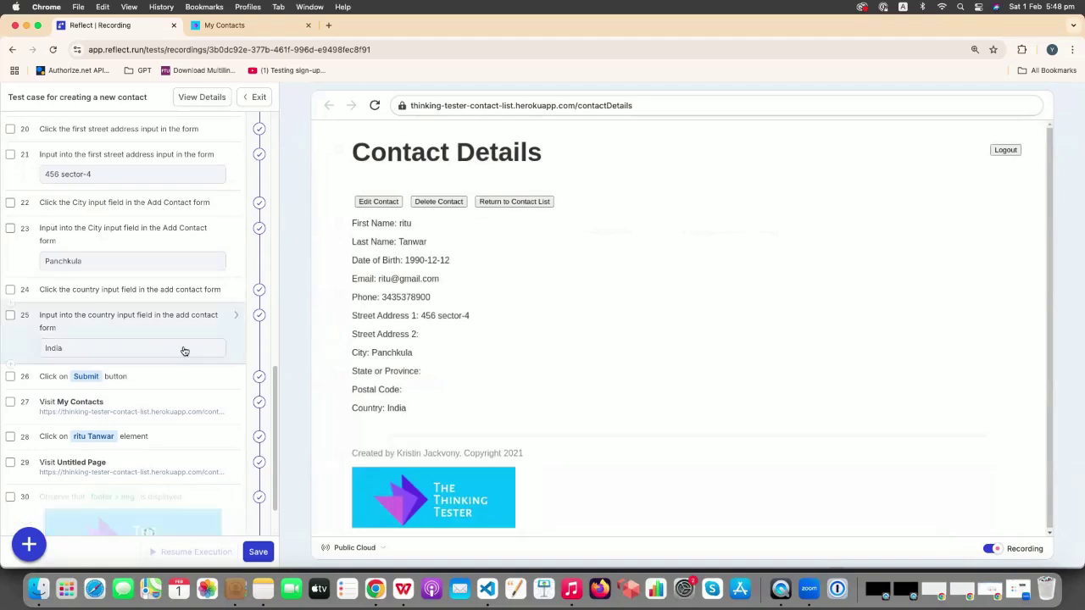
scroll(183, 349, down, 2)
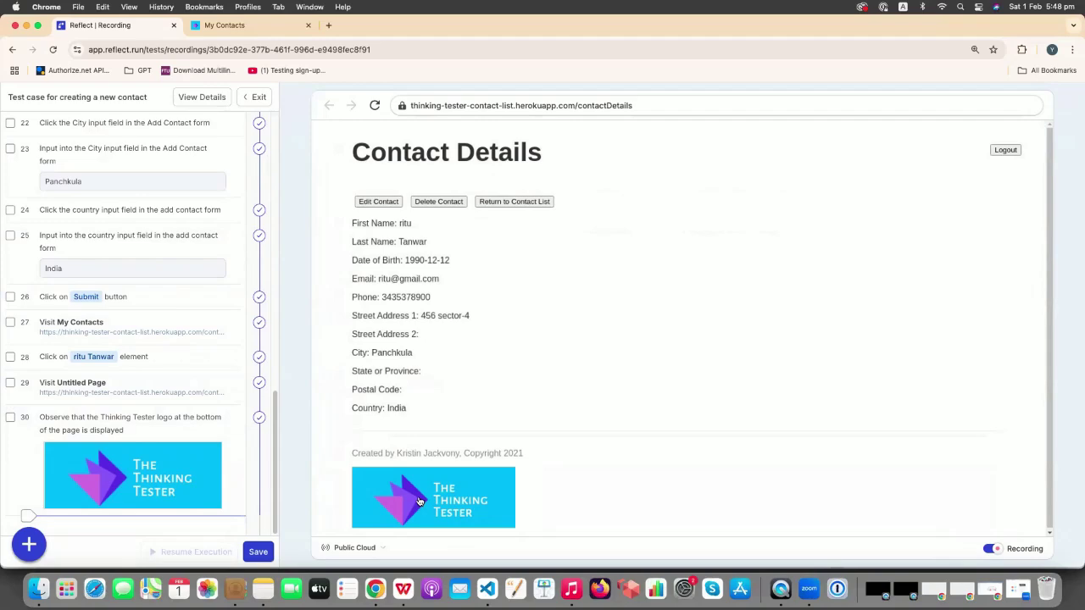
- Record returning from Contact Details to the contact list
click(500, 202)
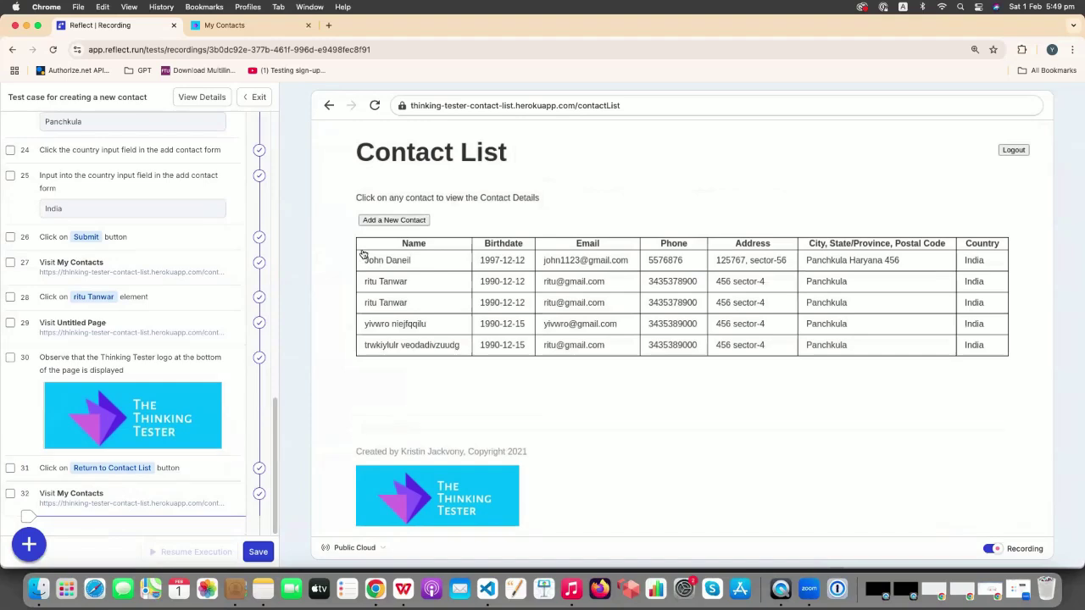
drag(363, 254, 413, 270)
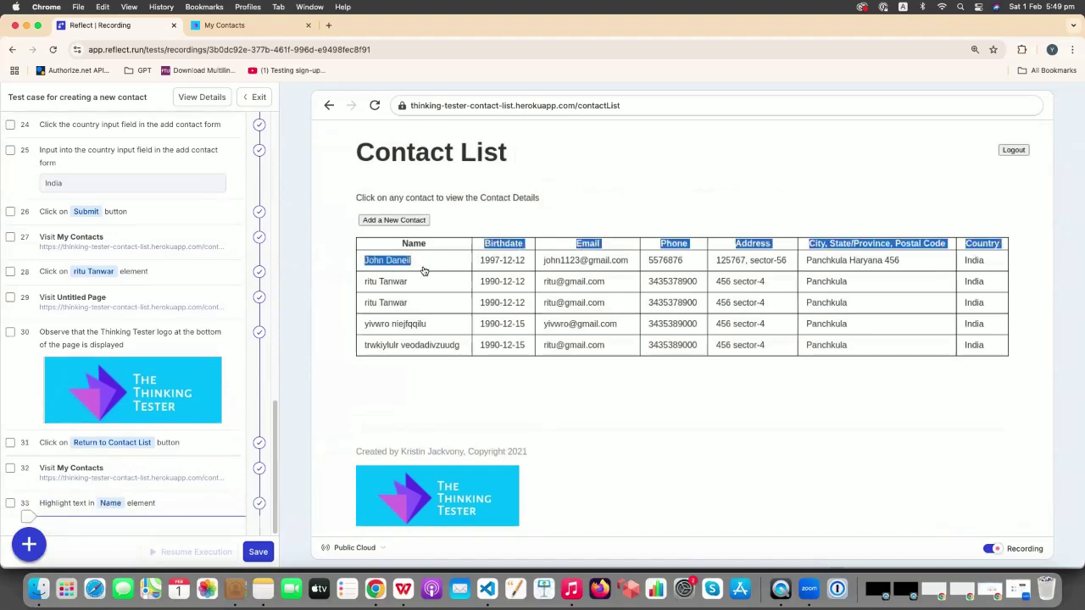
click(419, 432)
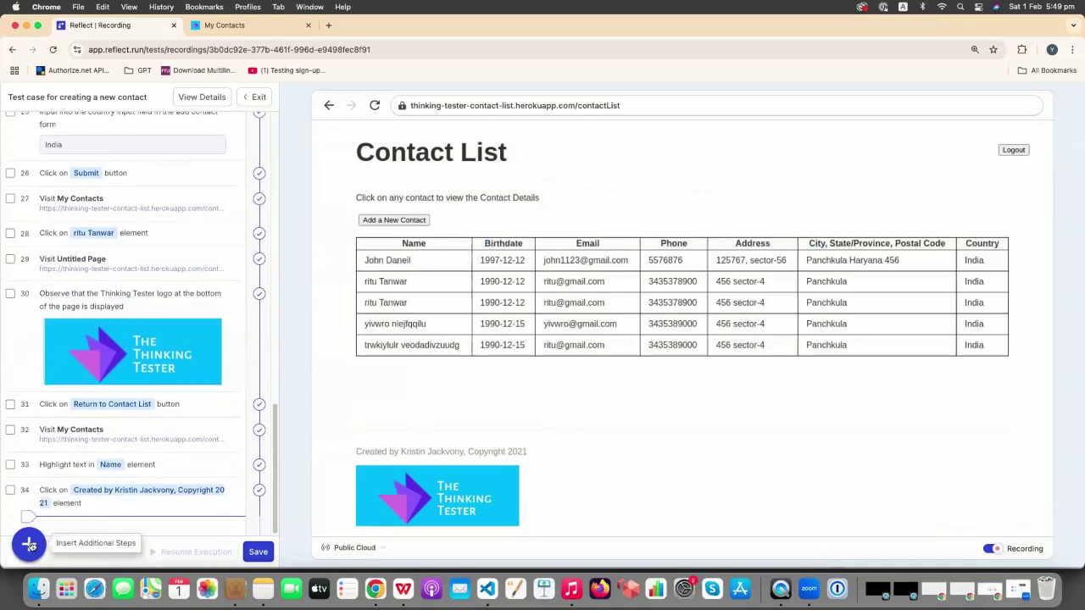
- Add a text validation on the Contact List heading, then open the last contact's details
click(29, 544)
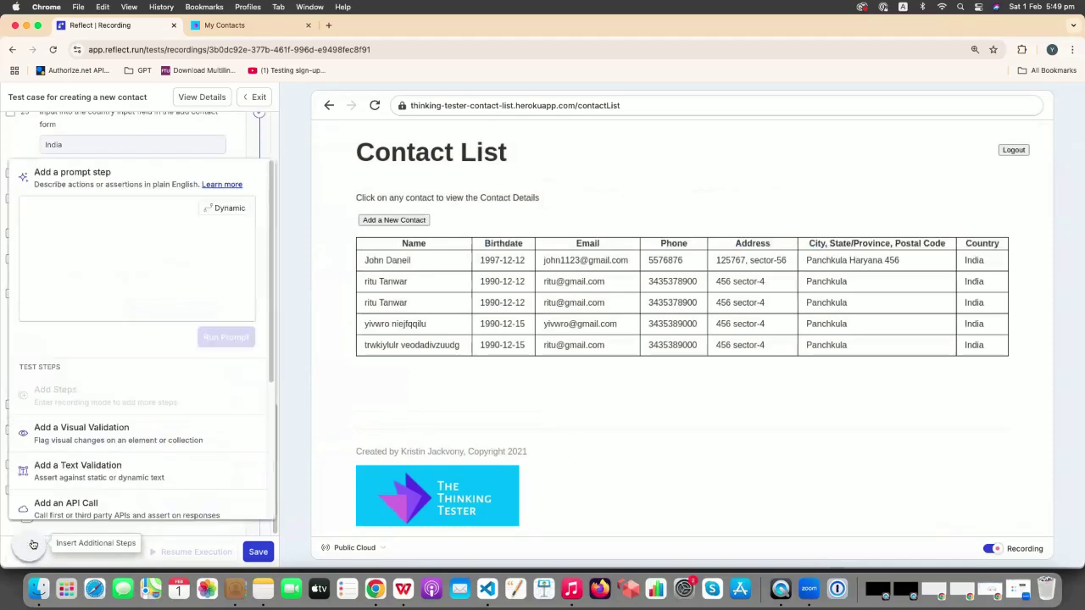
click(81, 469)
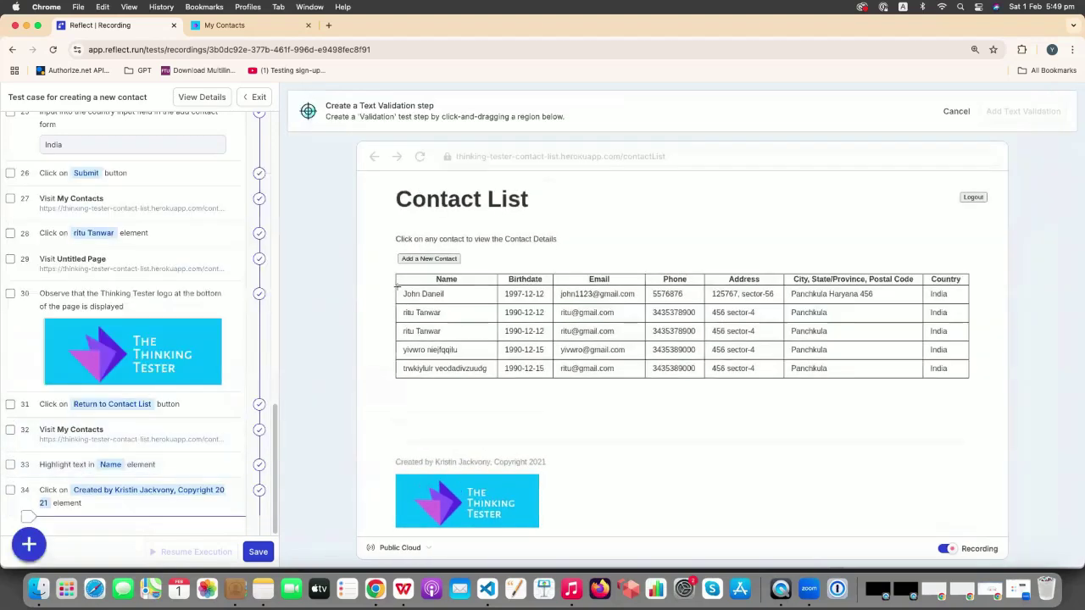
drag(396, 182, 573, 223)
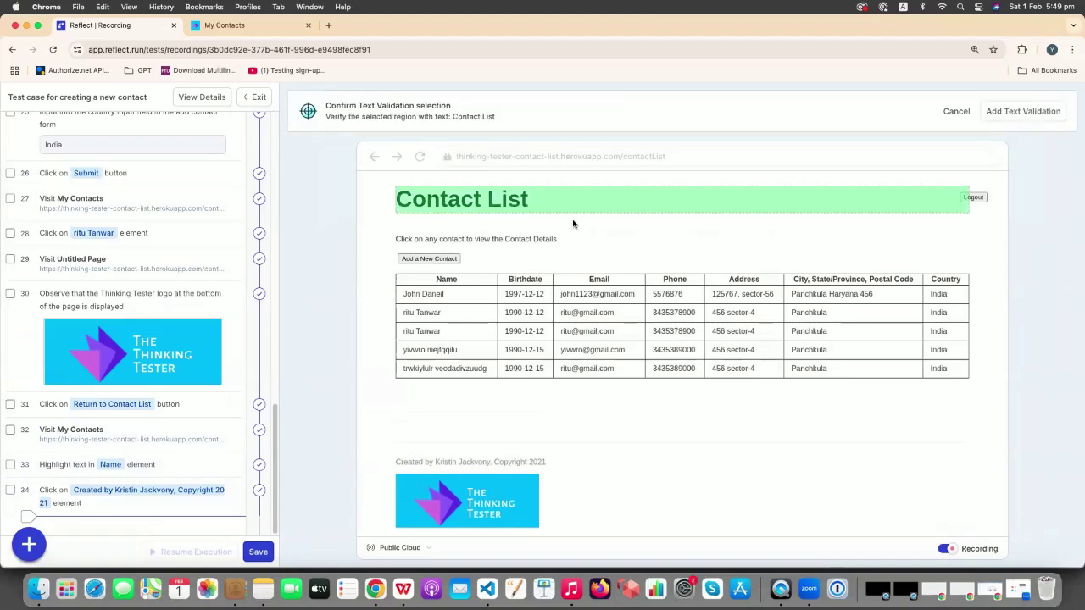
click(1022, 111)
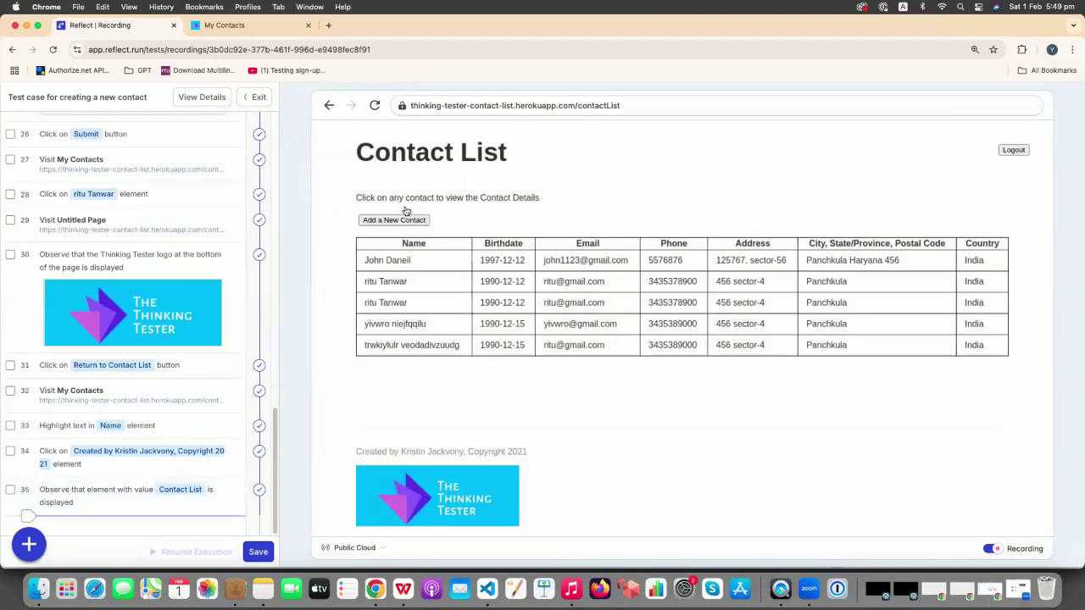
click(406, 347)
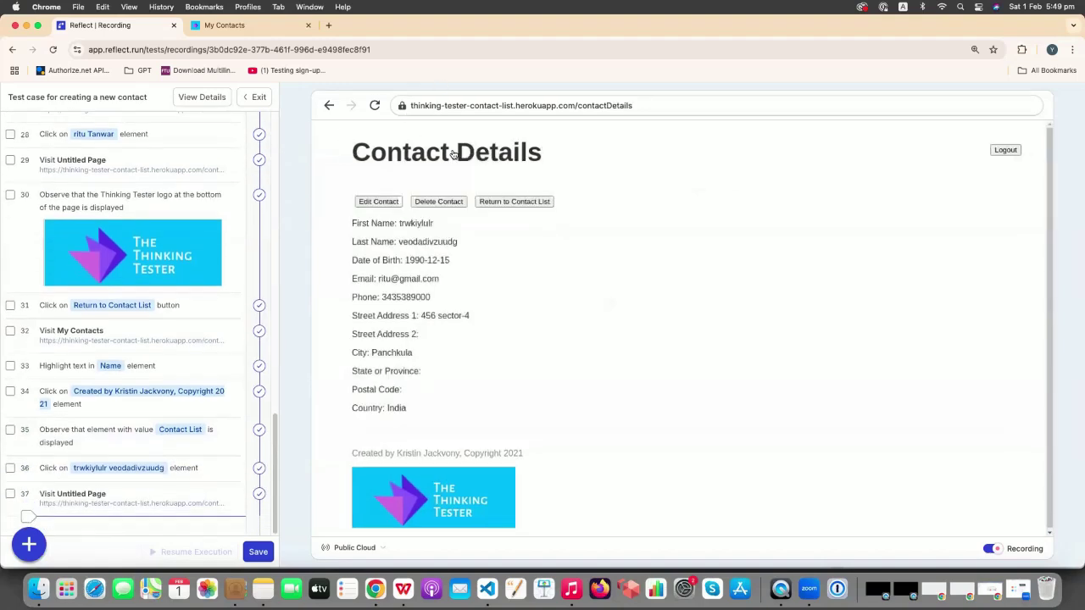
drag(352, 153, 567, 155)
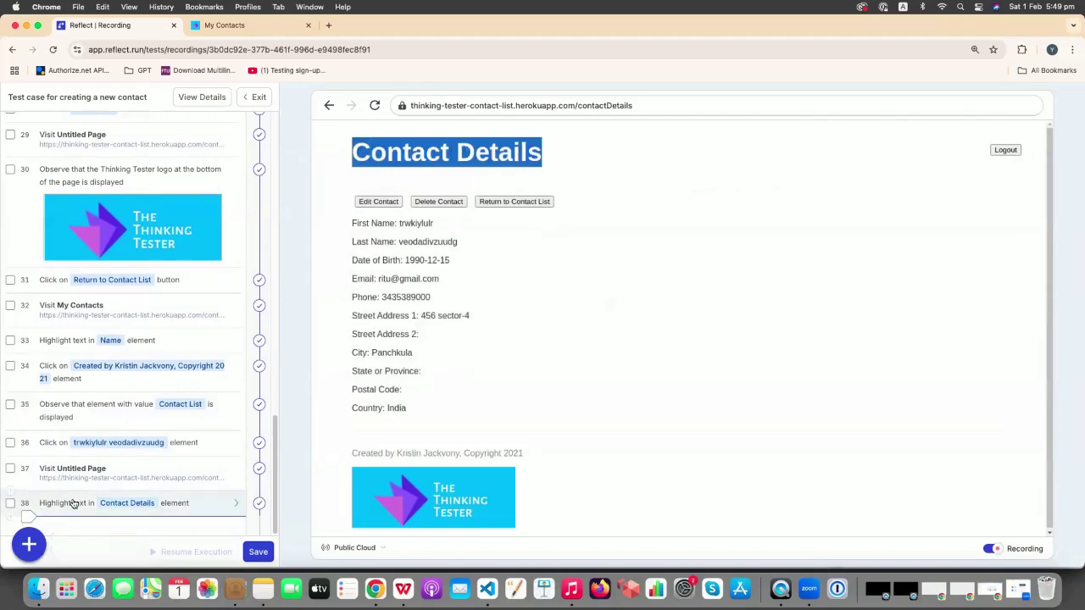
- Add a text validation on the Contact Details heading, then record Return to Contact List
click(29, 544)
click(80, 475)
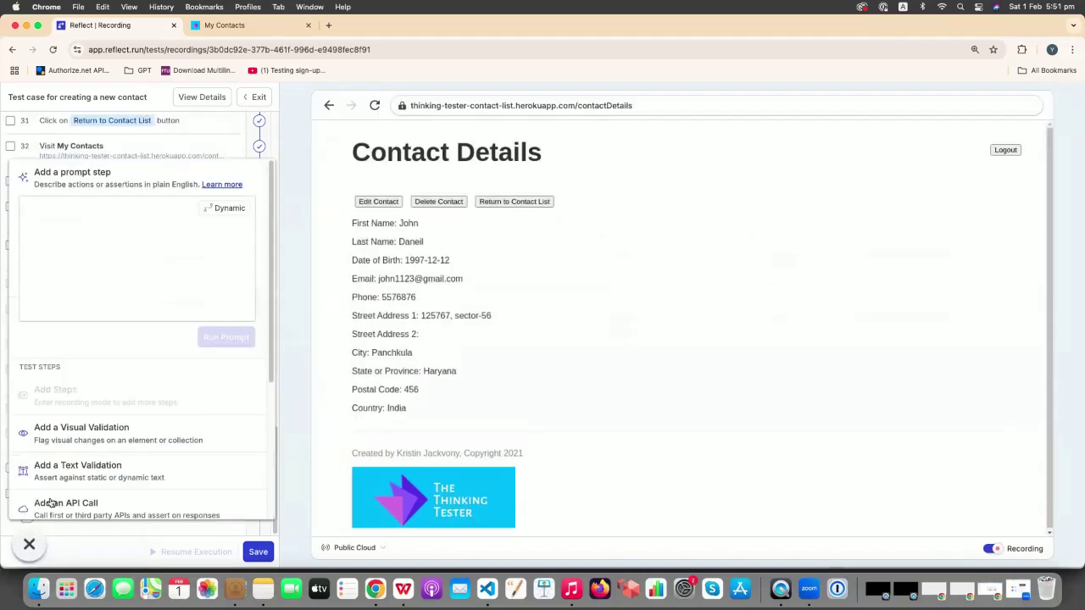
click(110, 477)
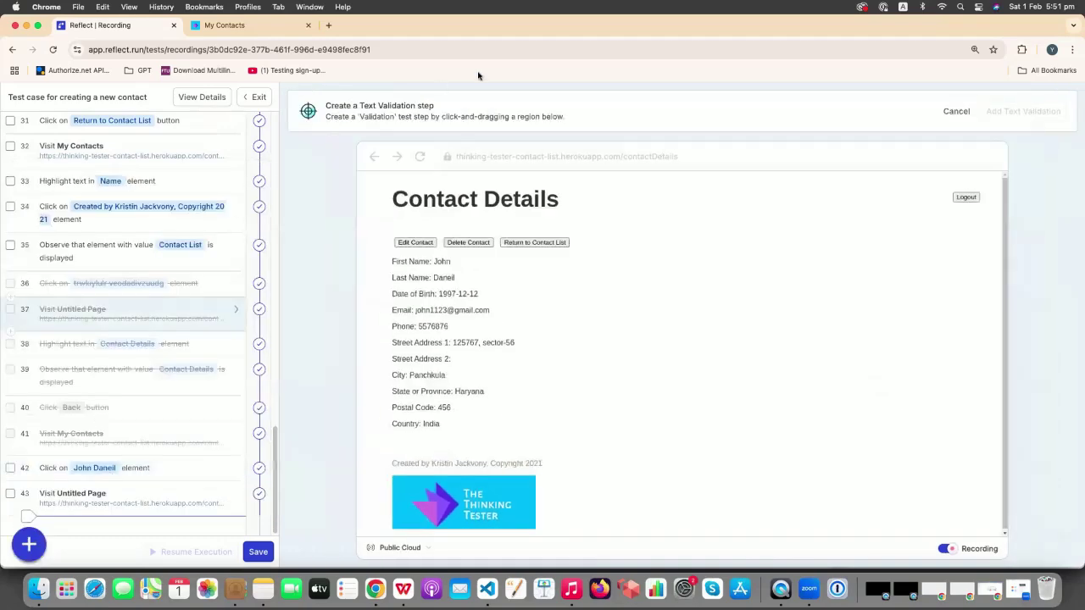
drag(386, 188, 603, 225)
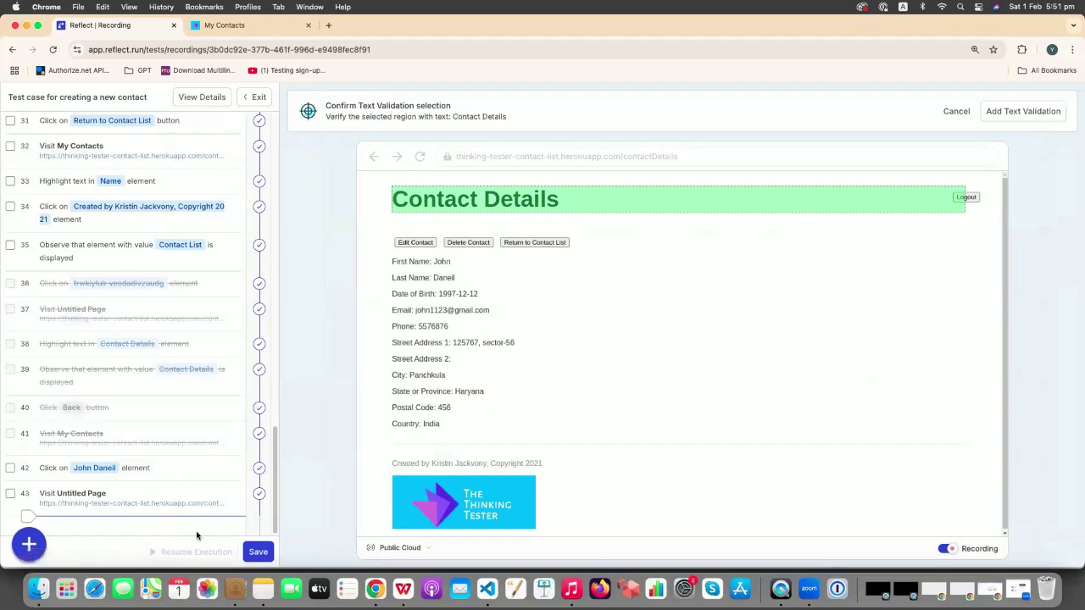
click(1022, 111)
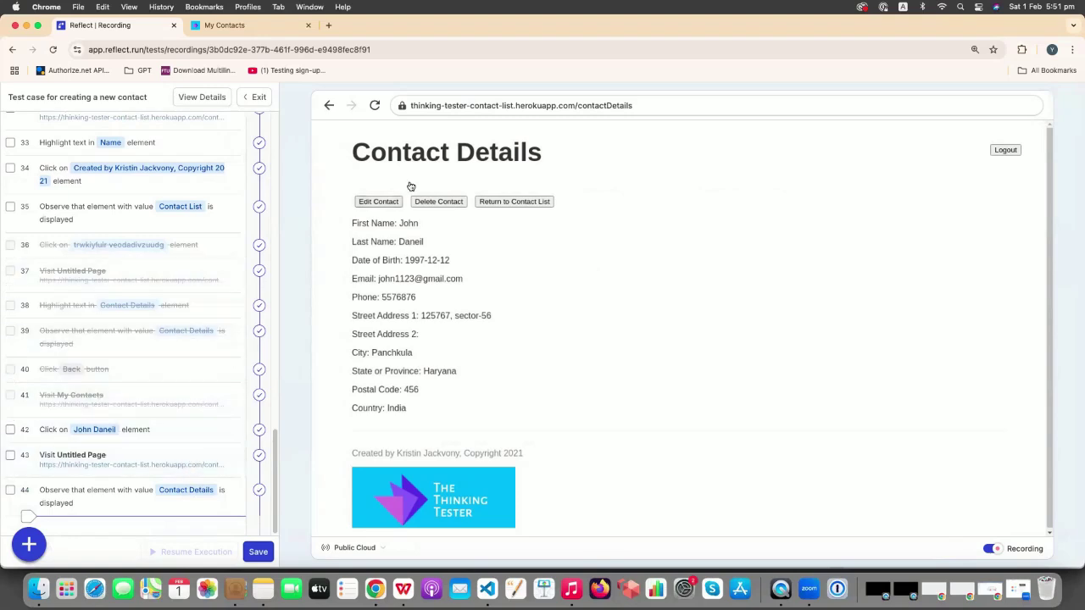
click(534, 205)
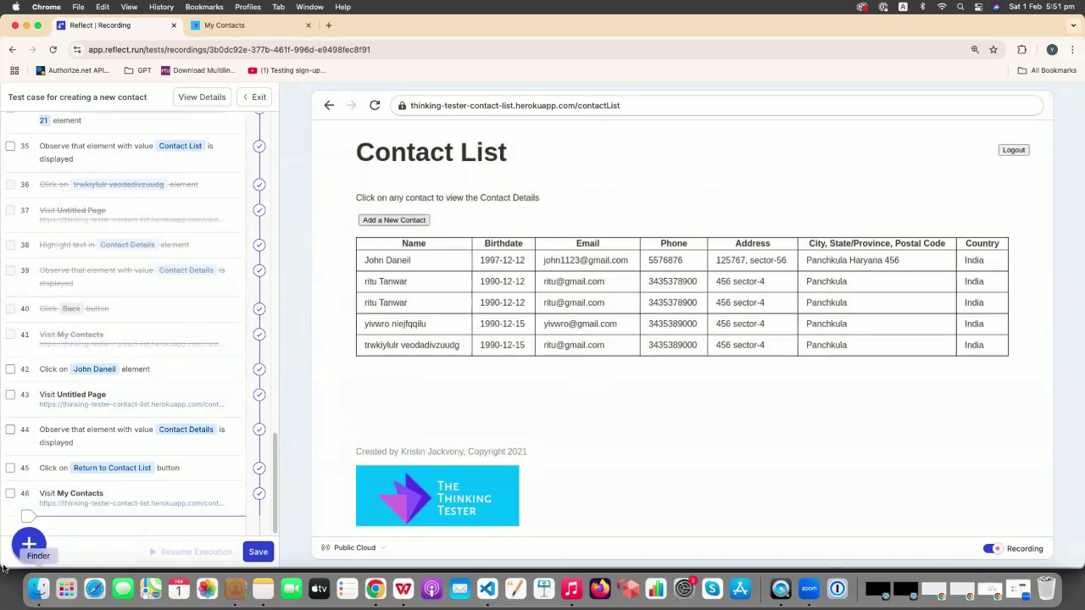
- Add and run prompt step 'verify {firstname} {lastname} is on the page', which returns true
click(29, 545)
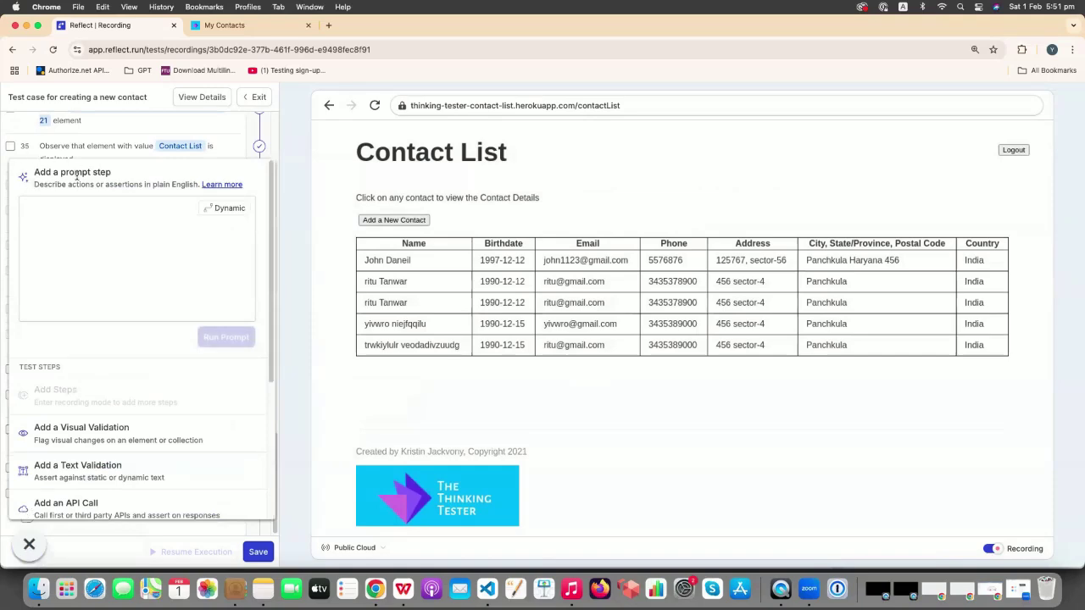
click(116, 230)
text(verify)
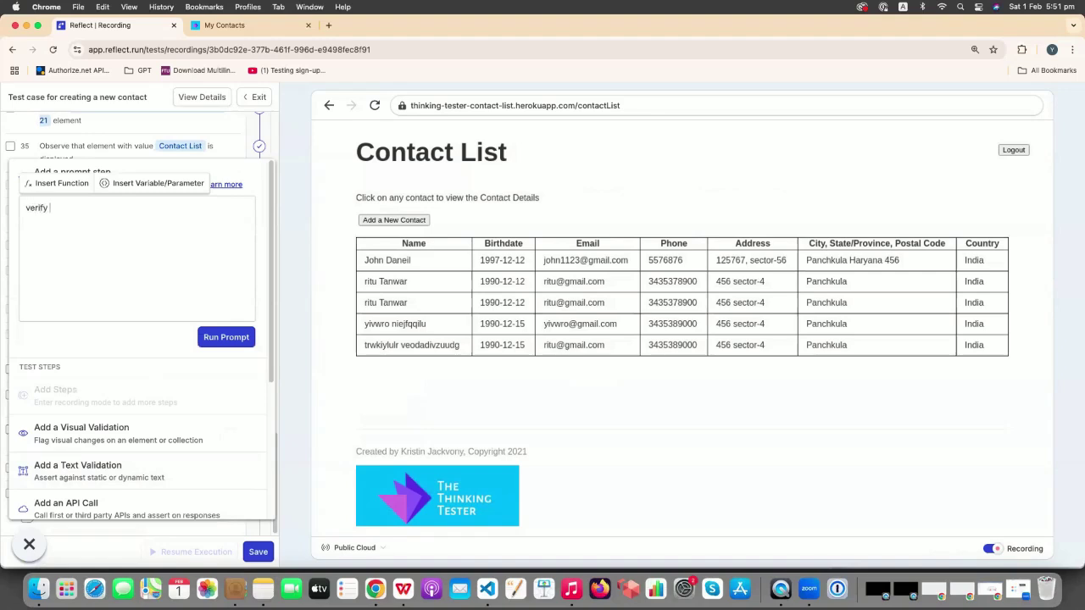
click(167, 187)
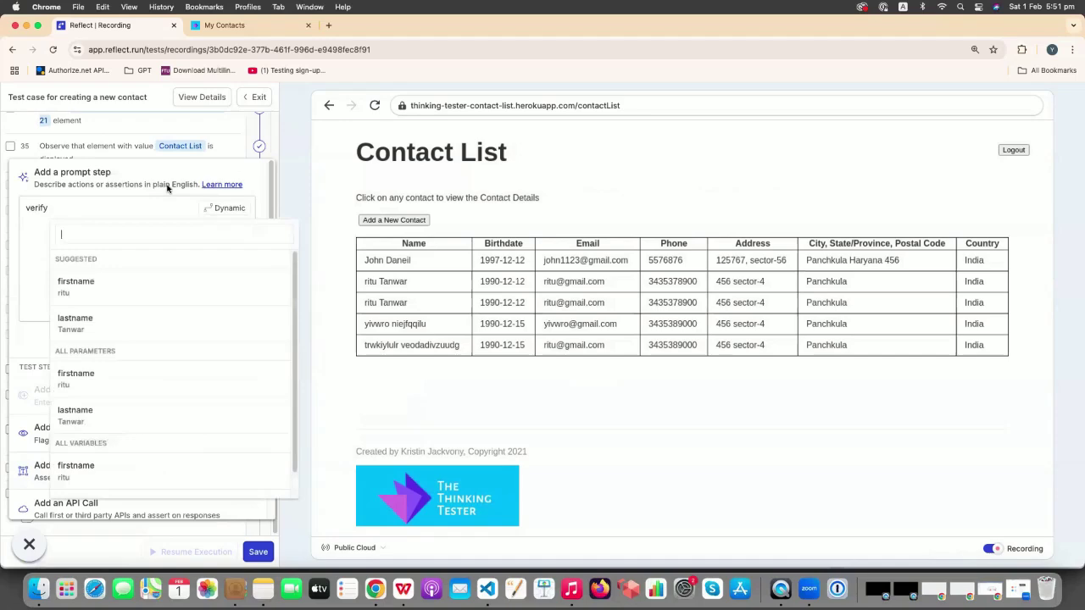
click(112, 287)
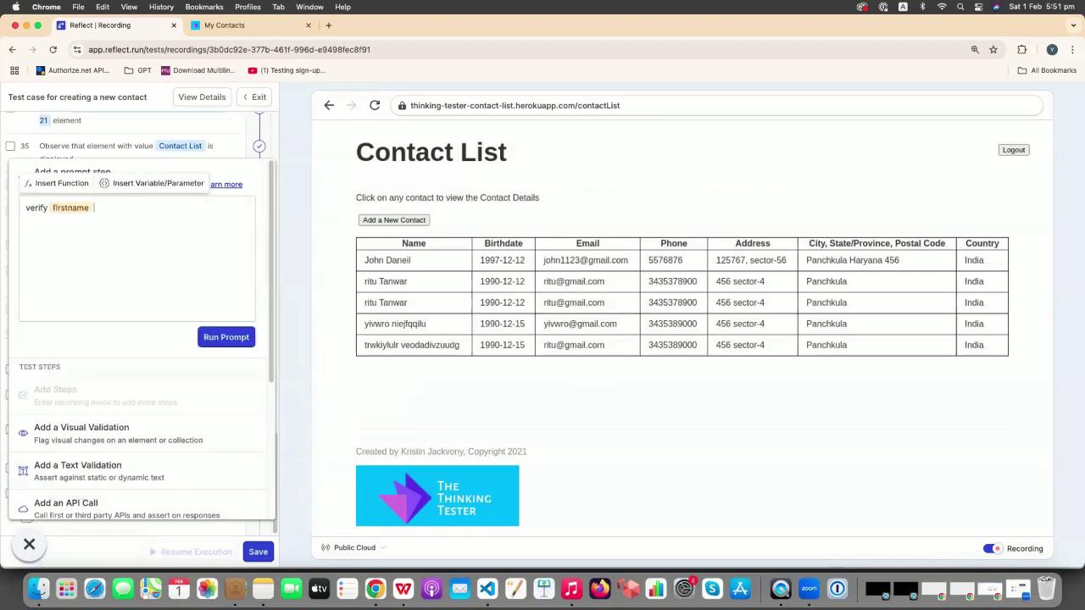
click(136, 185)
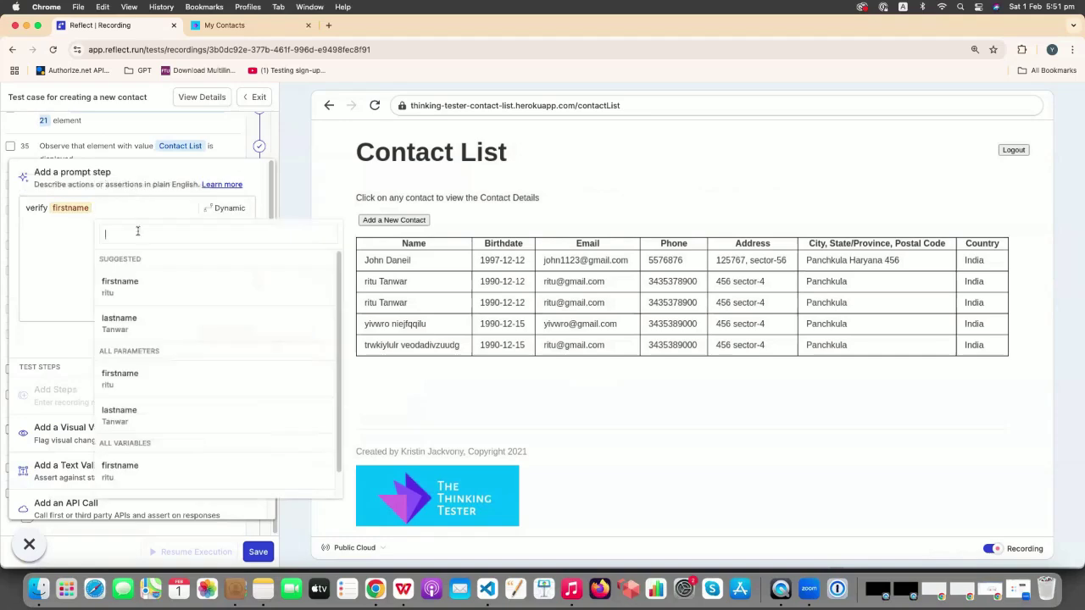
click(136, 333)
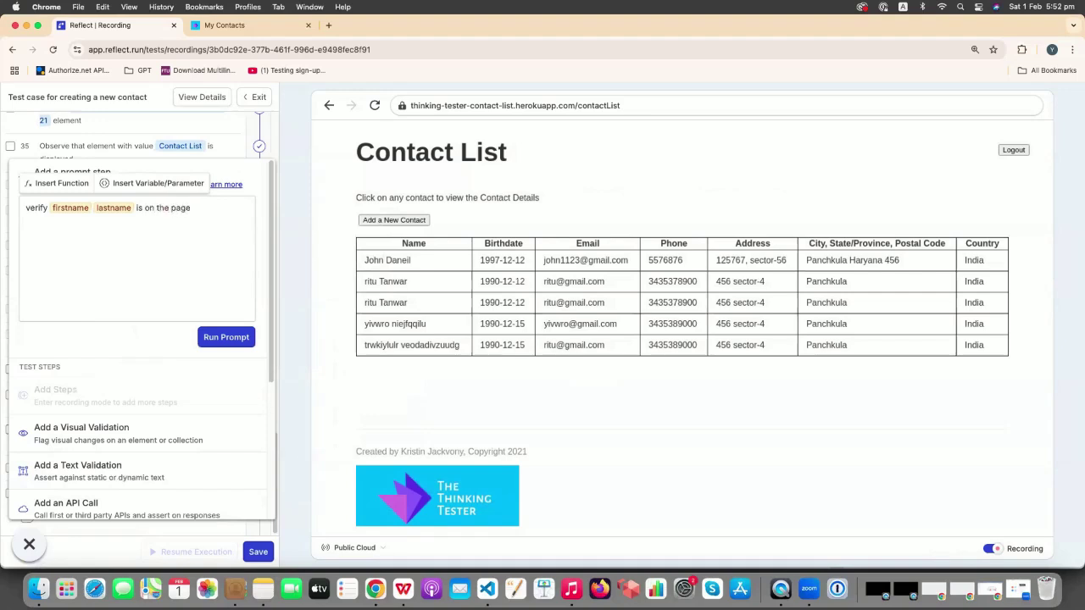
click(227, 337)
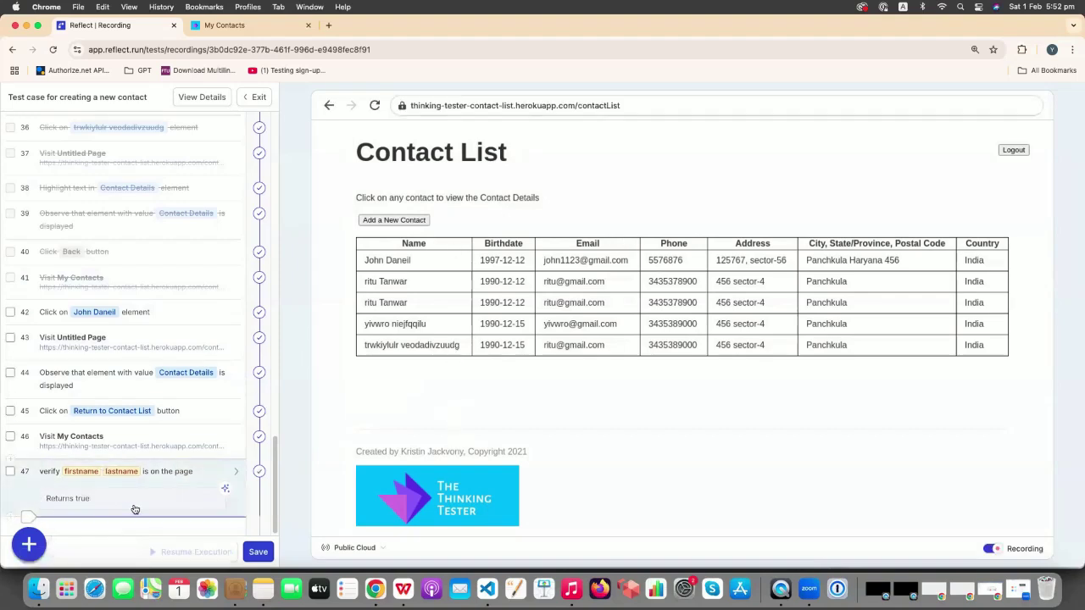
click(29, 544)
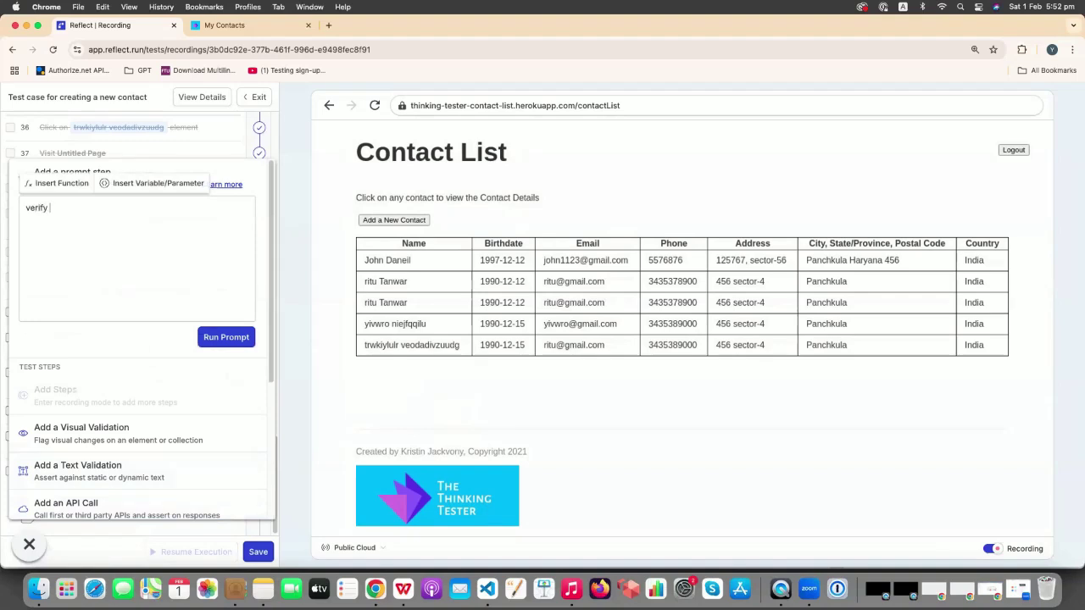
- Add and run a prompt step verifying a fixed first name 'is on the page'
text(O)
text(OJA is on the page)
click(224, 339)
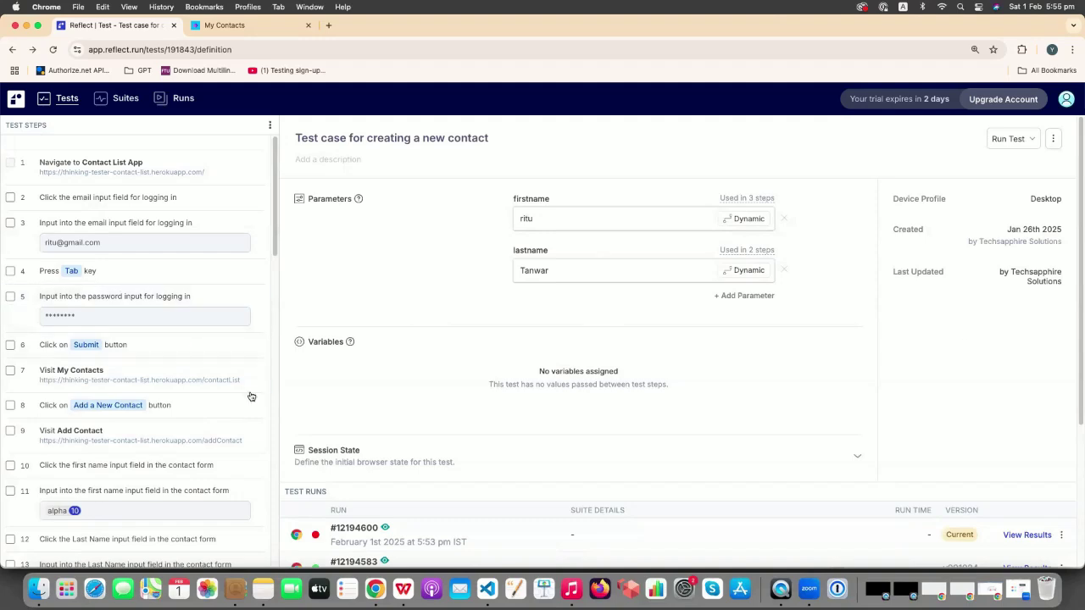
- Inspect step 28's expected text and assertion rule in the Test Steps list
scroll(227, 403, down, 10)
scroll(225, 395, up, 5)
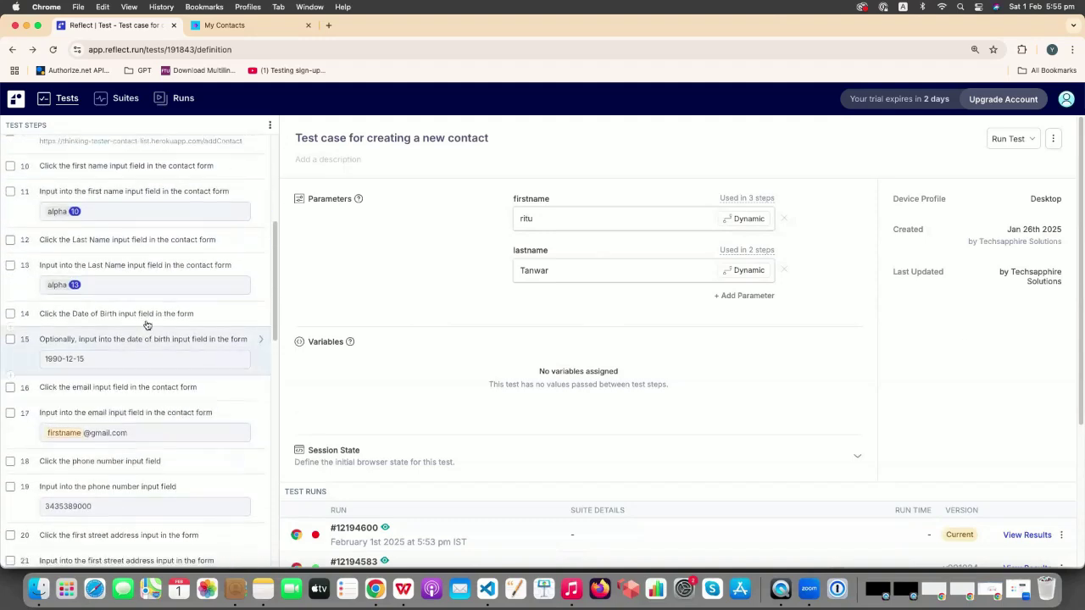
scroll(230, 426, down, 8)
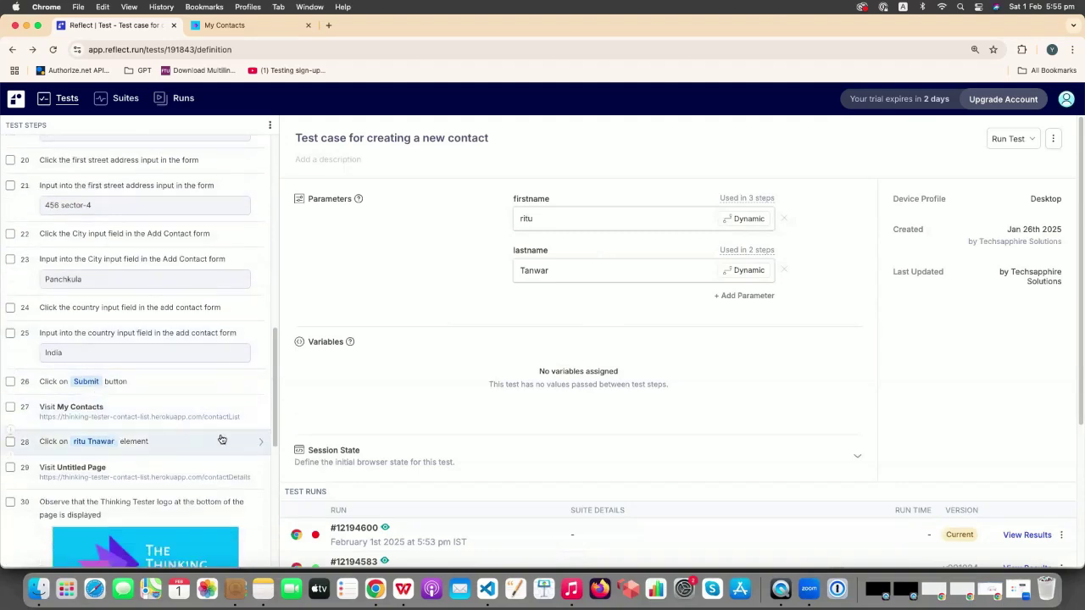
click(261, 441)
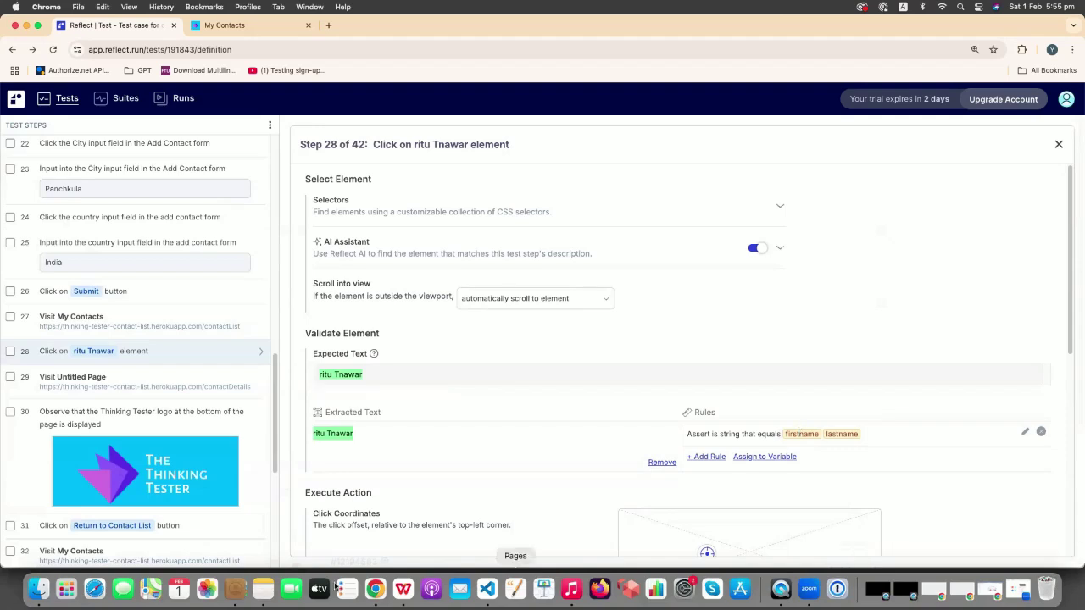
- Open step 39, the Return to Contact List click, for editing
scroll(114, 492, down, 5)
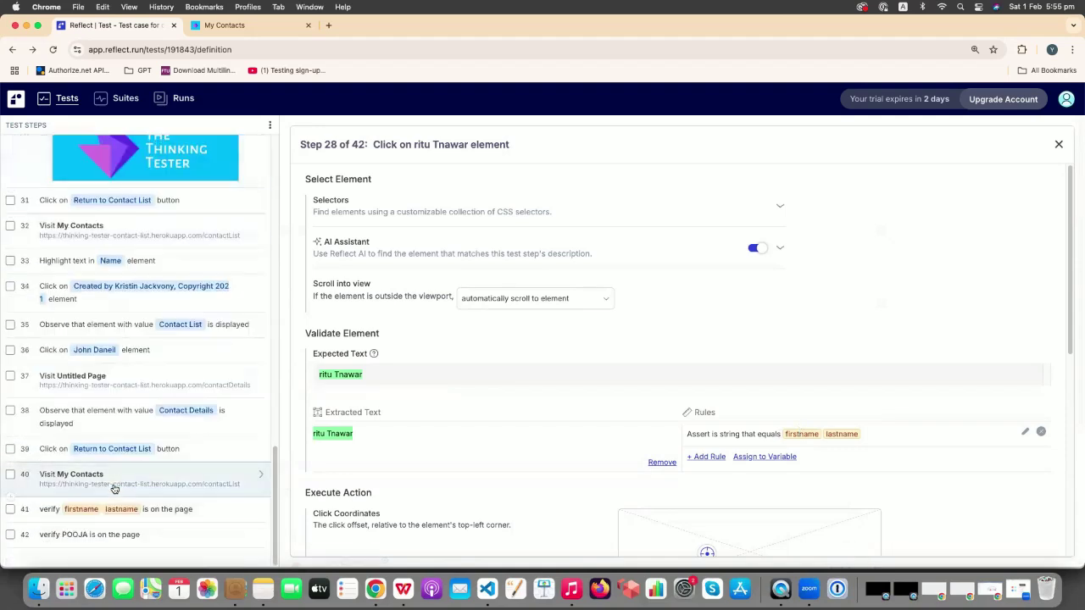
click(216, 449)
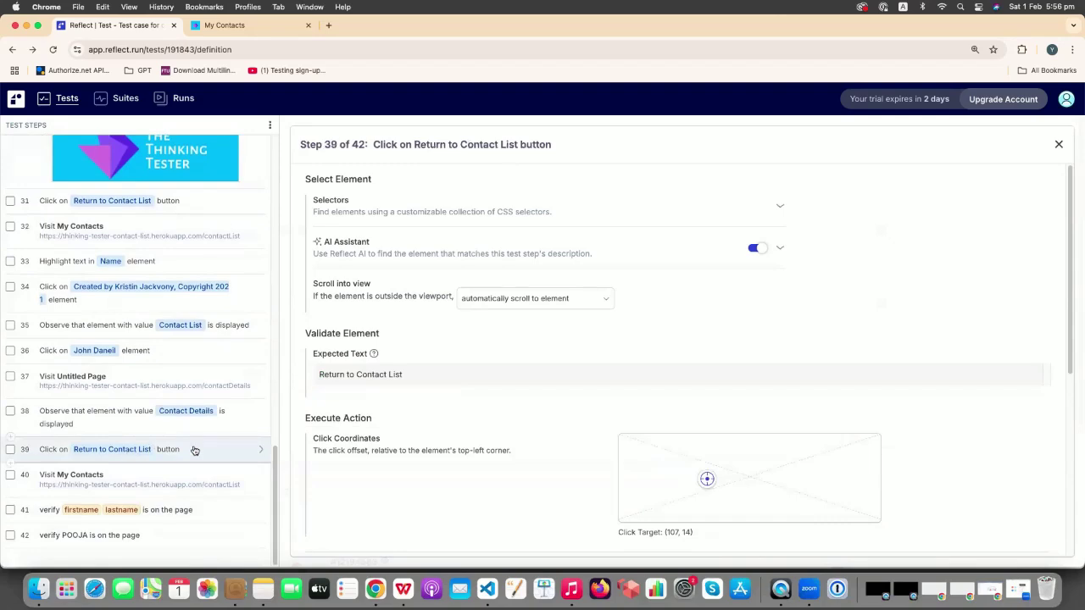
scroll(156, 440, up, 5)
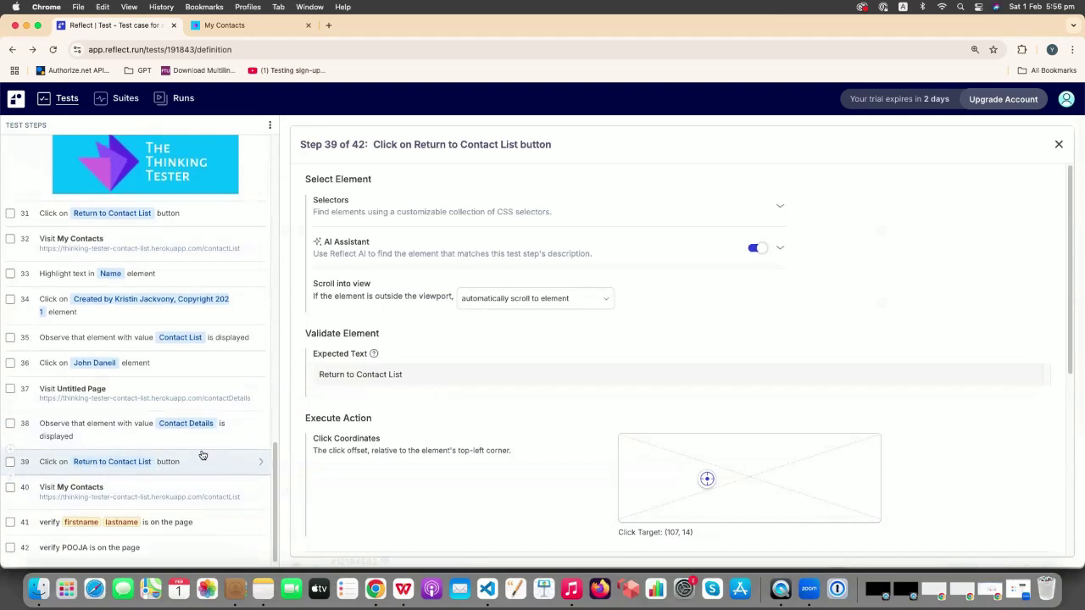
scroll(203, 455, up, 3)
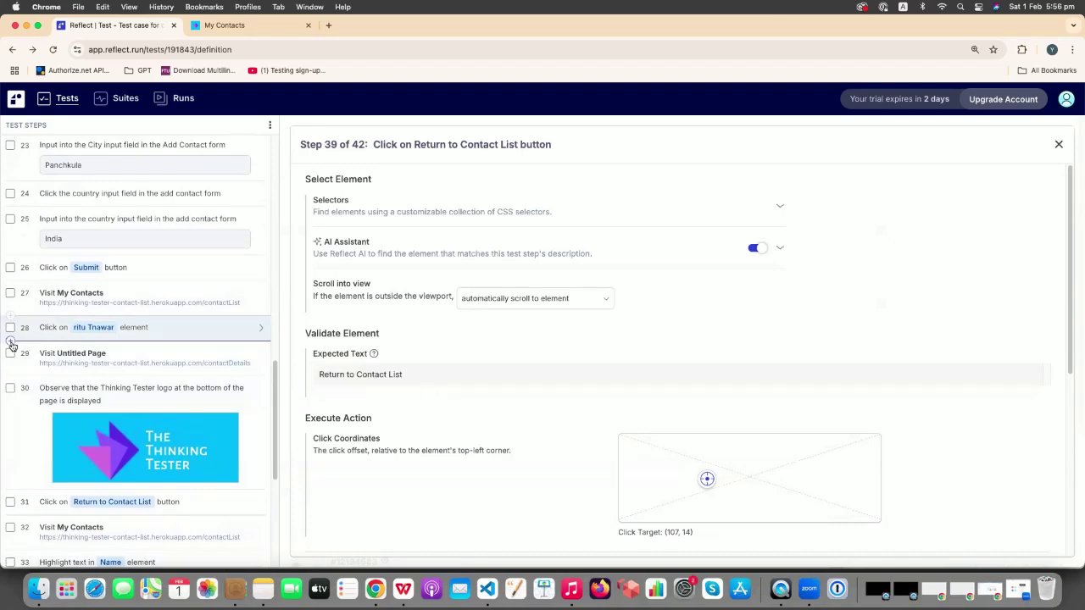
- Re-record from between steps 28 and 29, running the replay up to that point
click(11, 342)
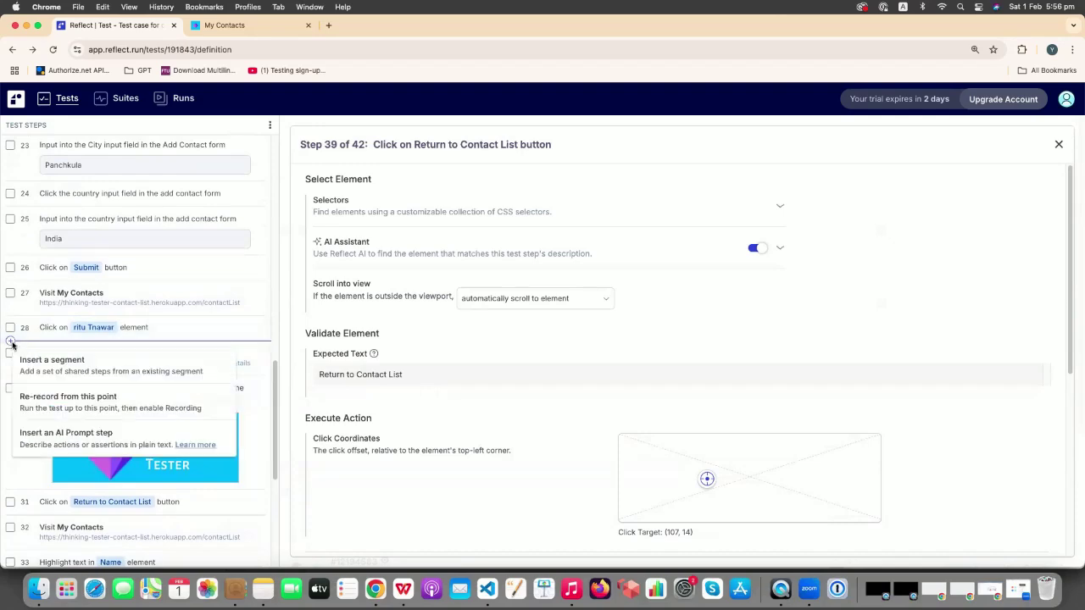
click(94, 403)
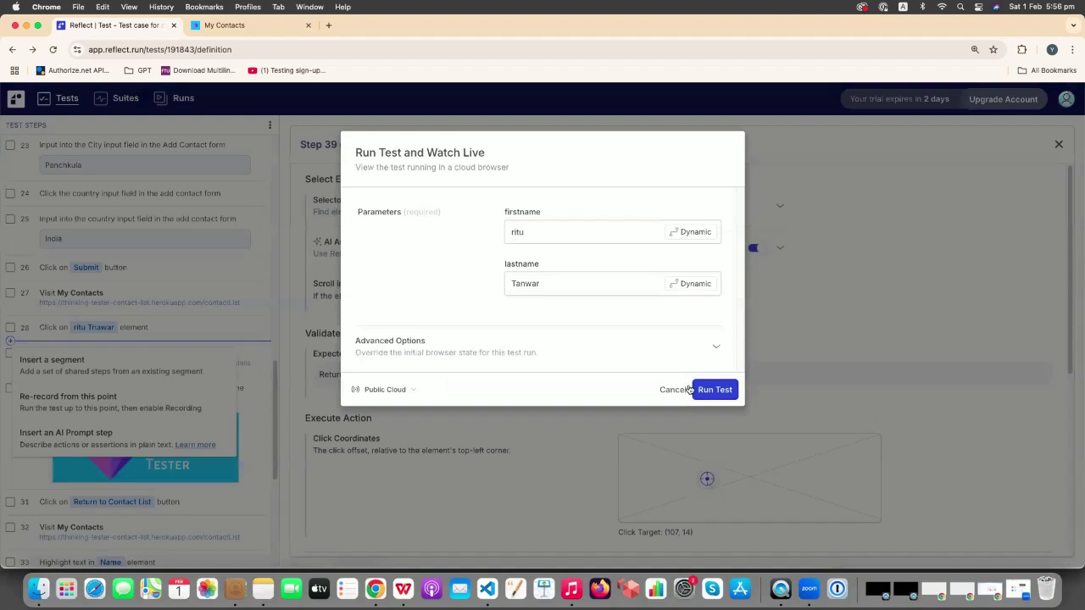
click(715, 389)
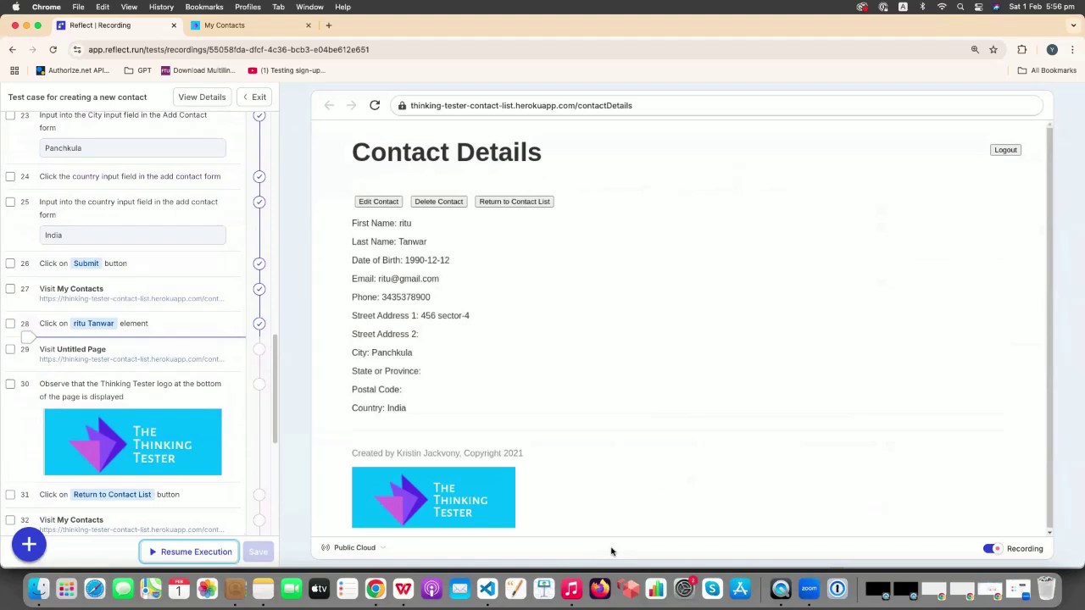
- Record a click on the contact's email and add an assertion on its expected text
click(383, 283)
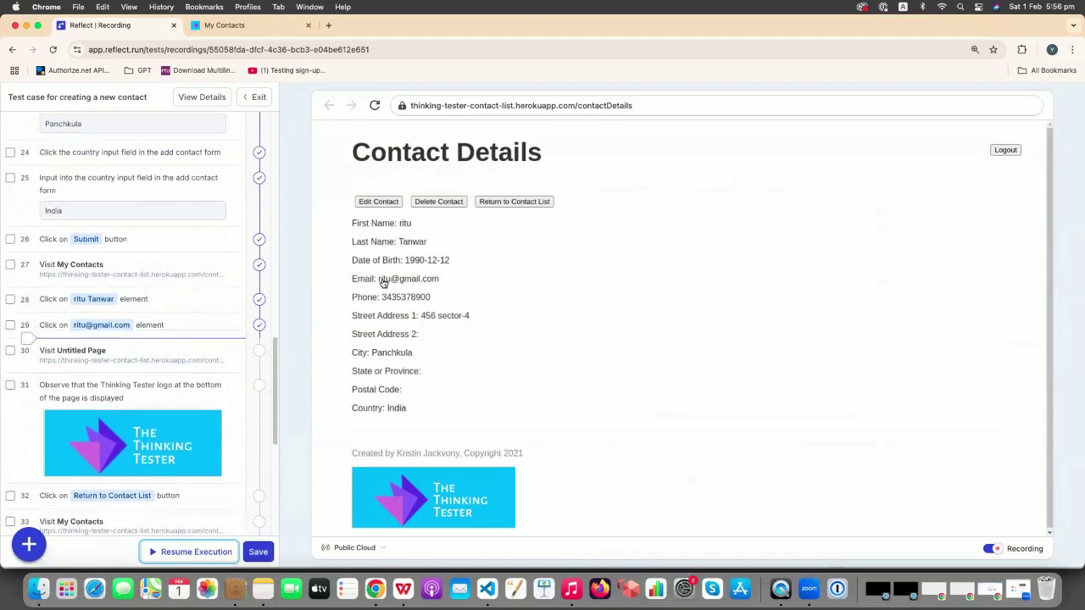
click(232, 325)
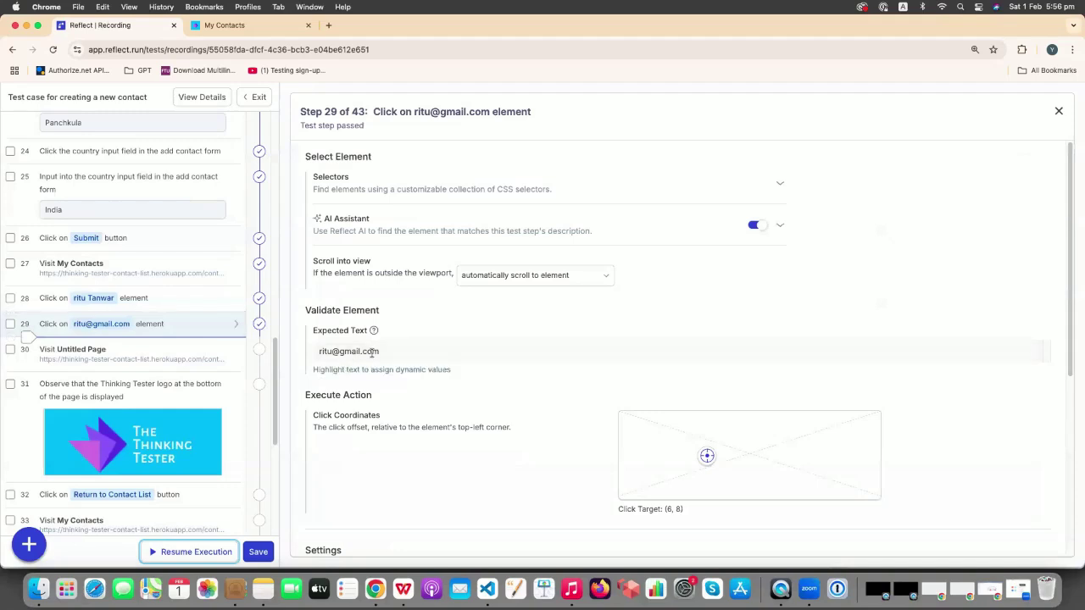
drag(388, 353, 305, 351)
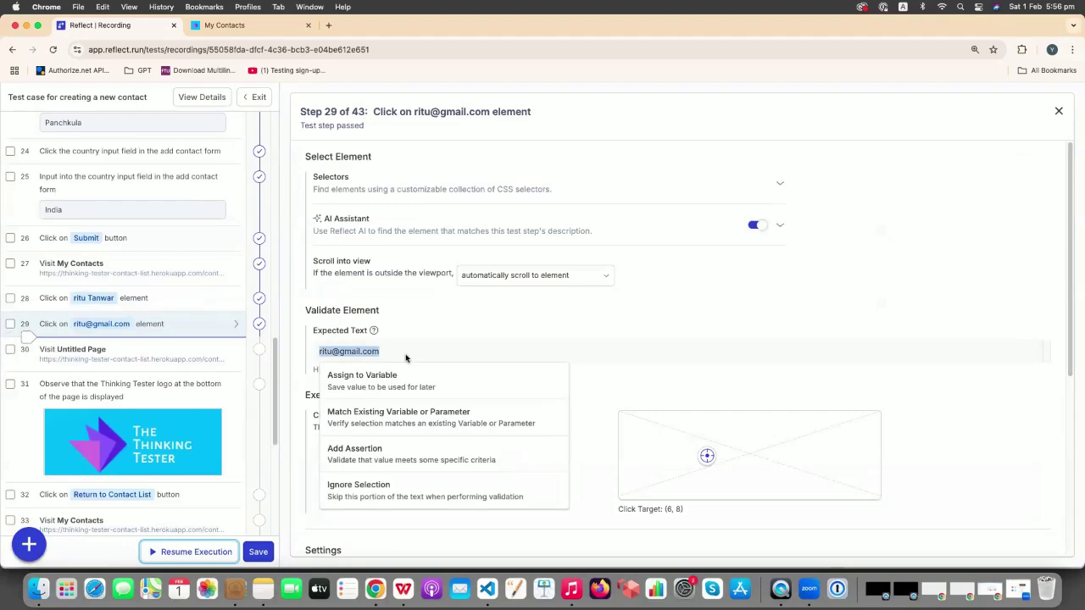
click(388, 455)
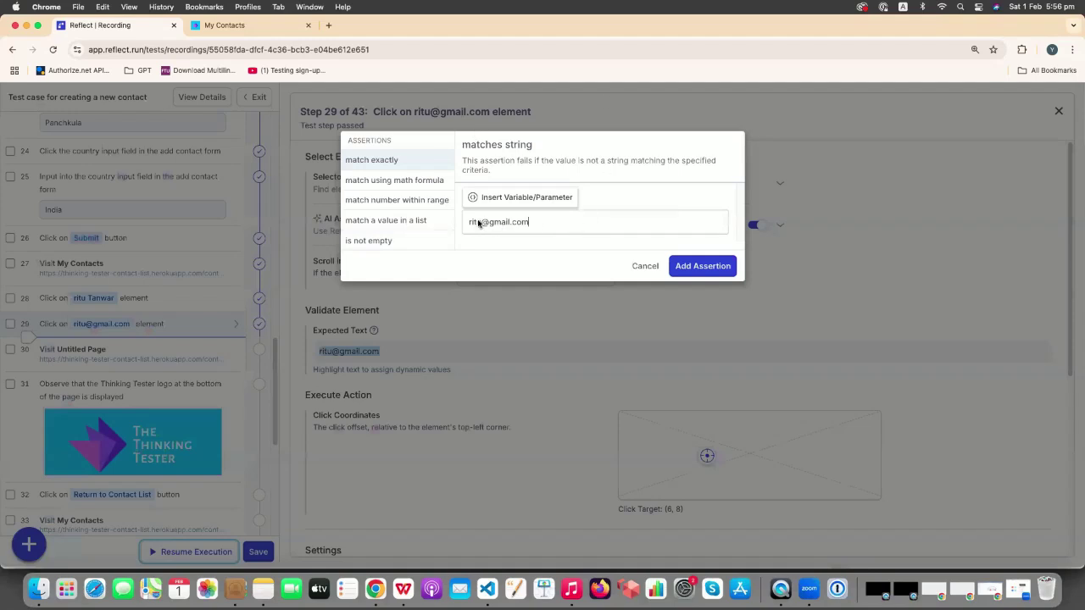
drag(480, 224, 468, 223)
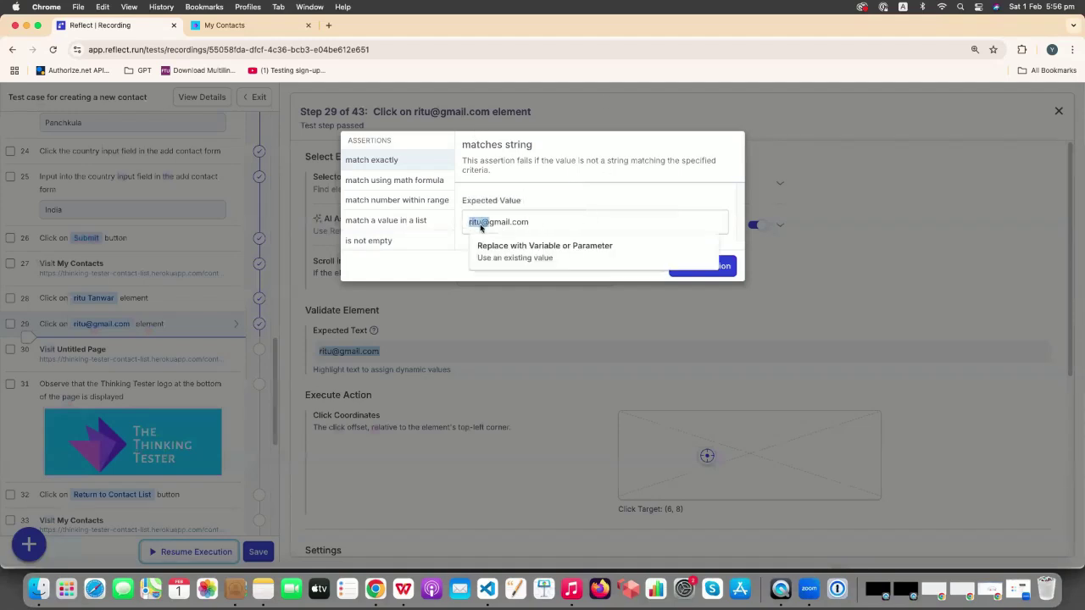
click(476, 222)
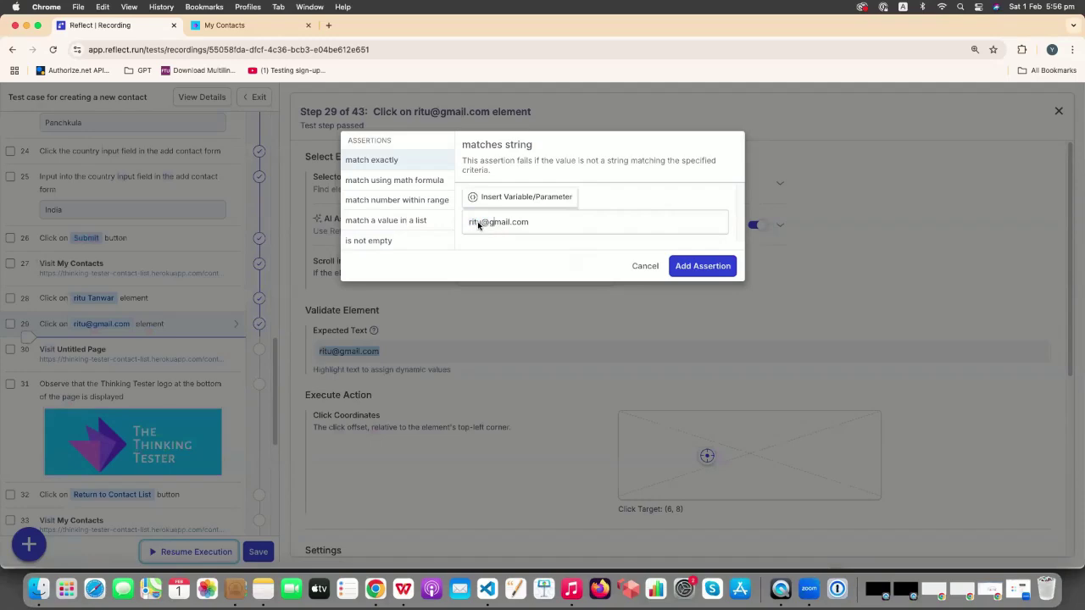
double_click(480, 223)
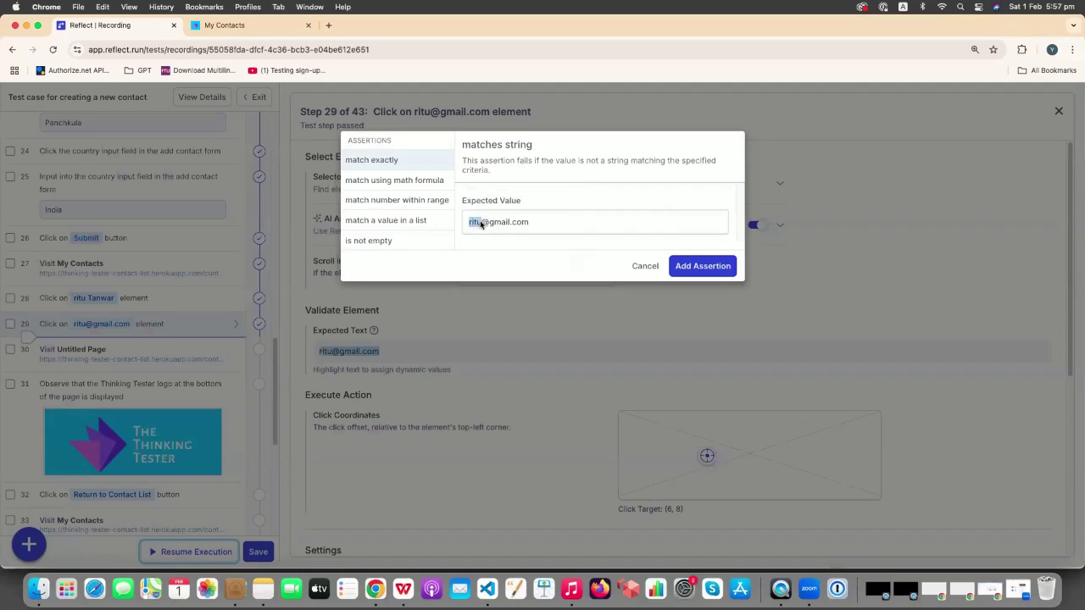
click(504, 238)
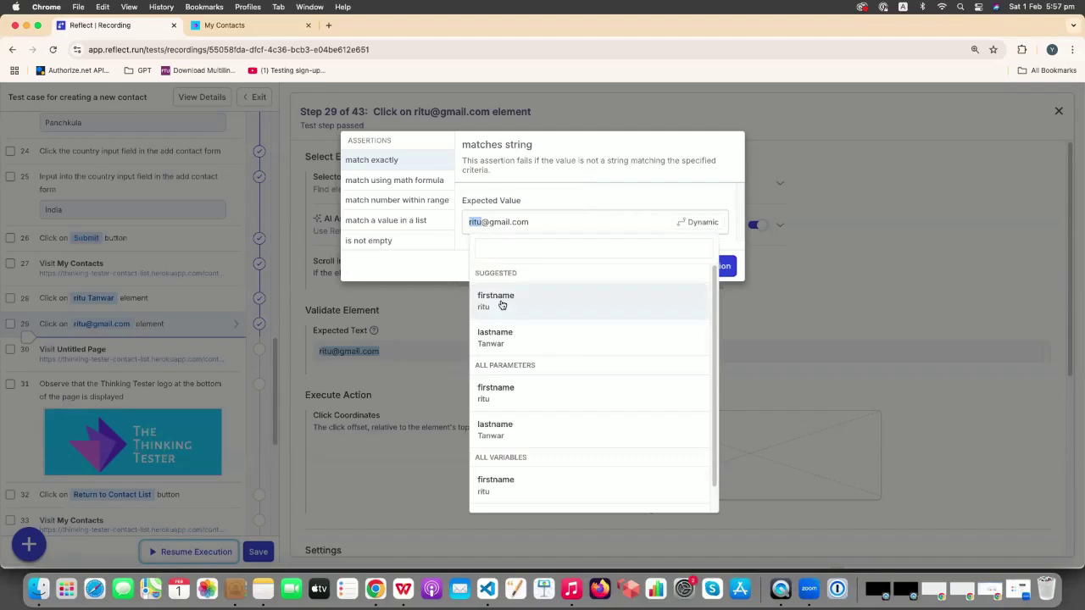
click(501, 300)
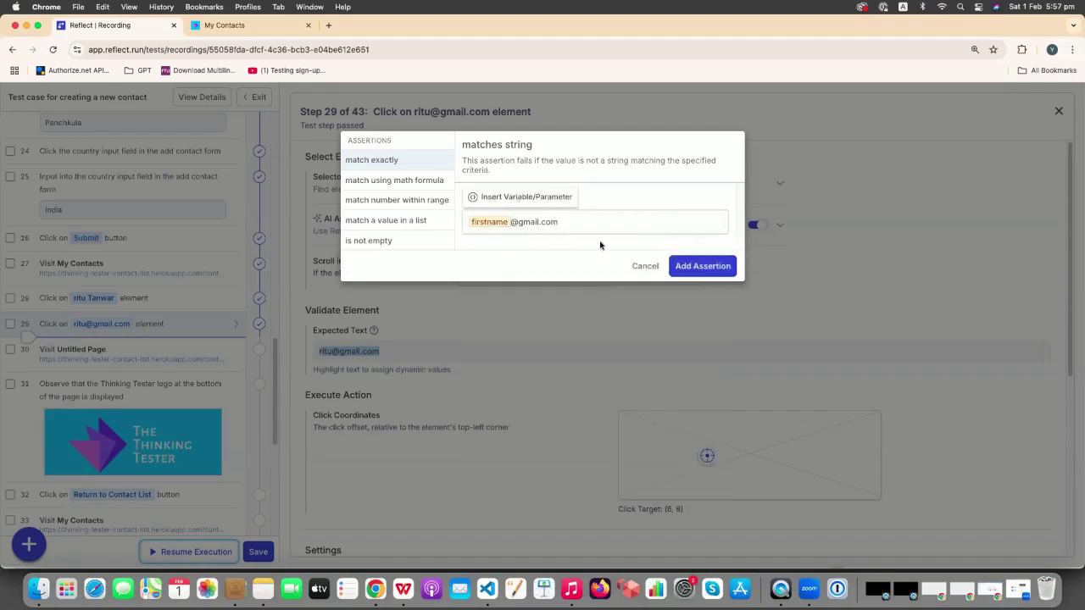
click(686, 268)
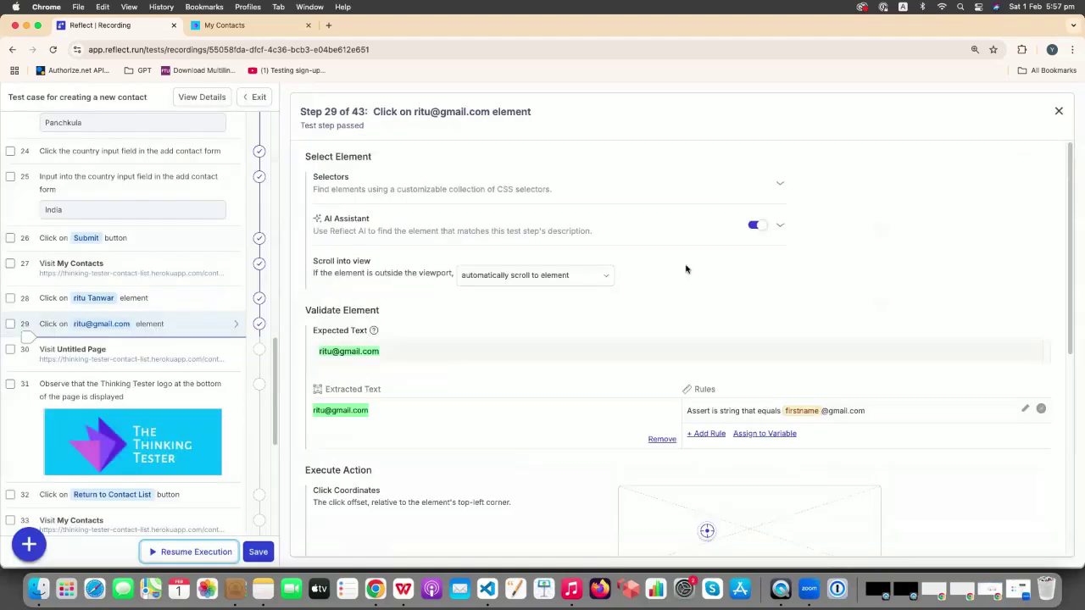
click(1058, 111)
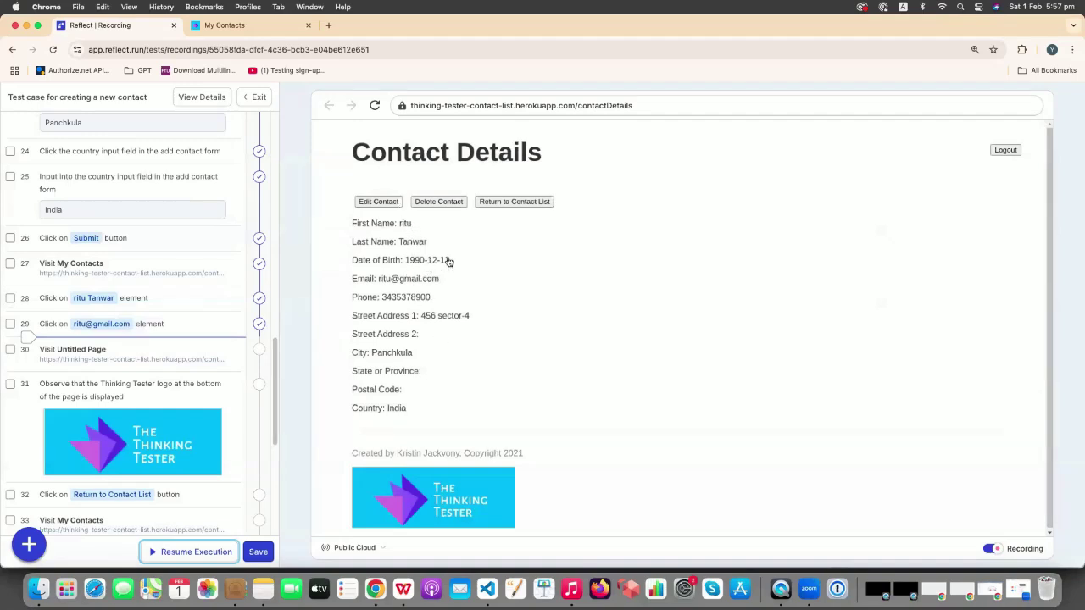
- Highlight the 1990-12-12 date of birth and add an assertion on its text
drag(445, 262, 396, 261)
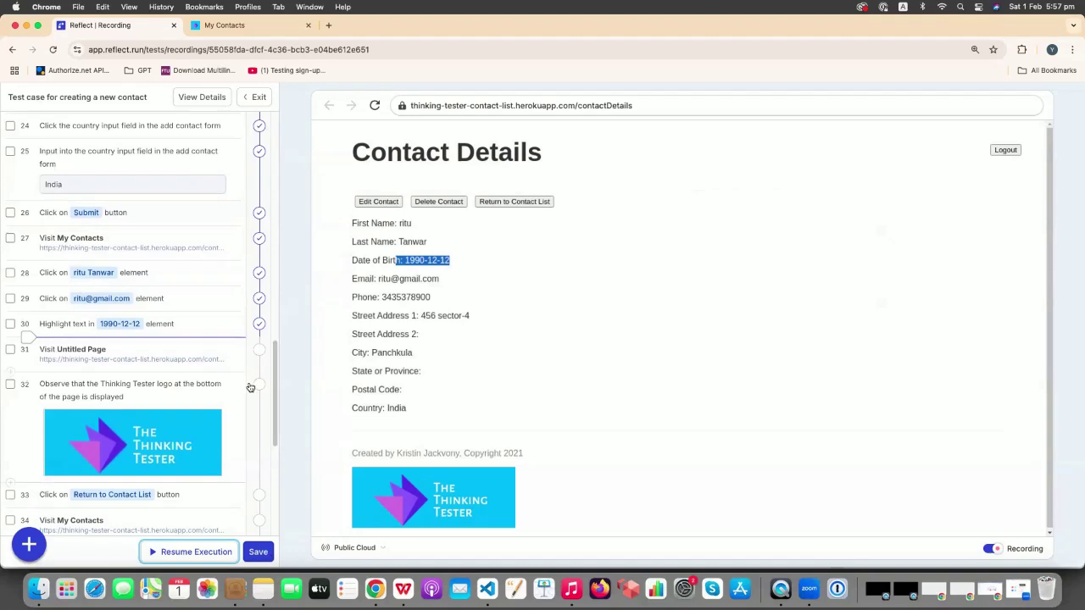
click(239, 325)
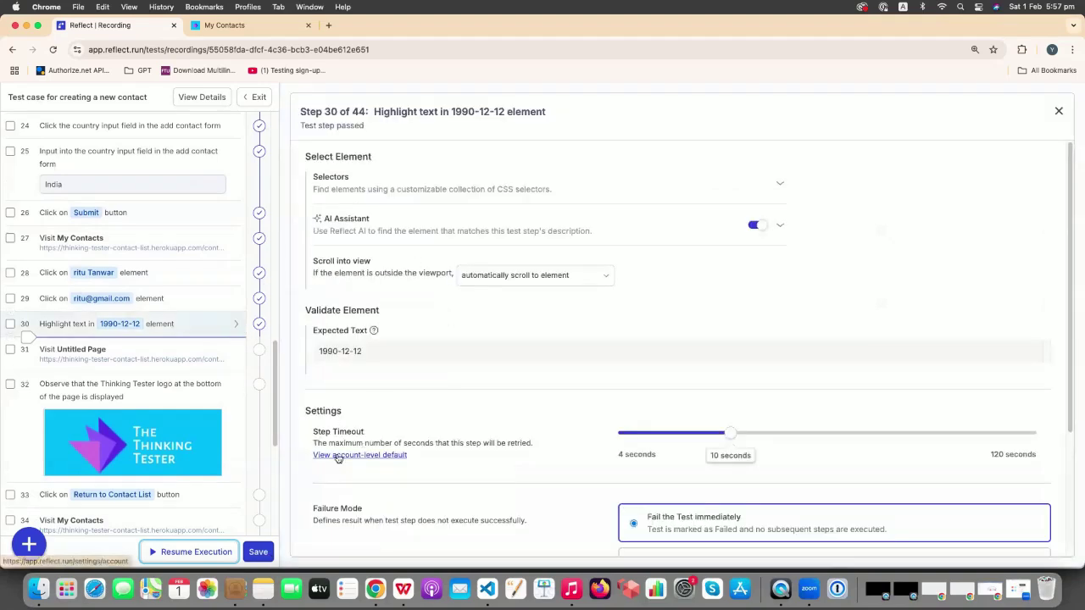
drag(371, 353, 299, 353)
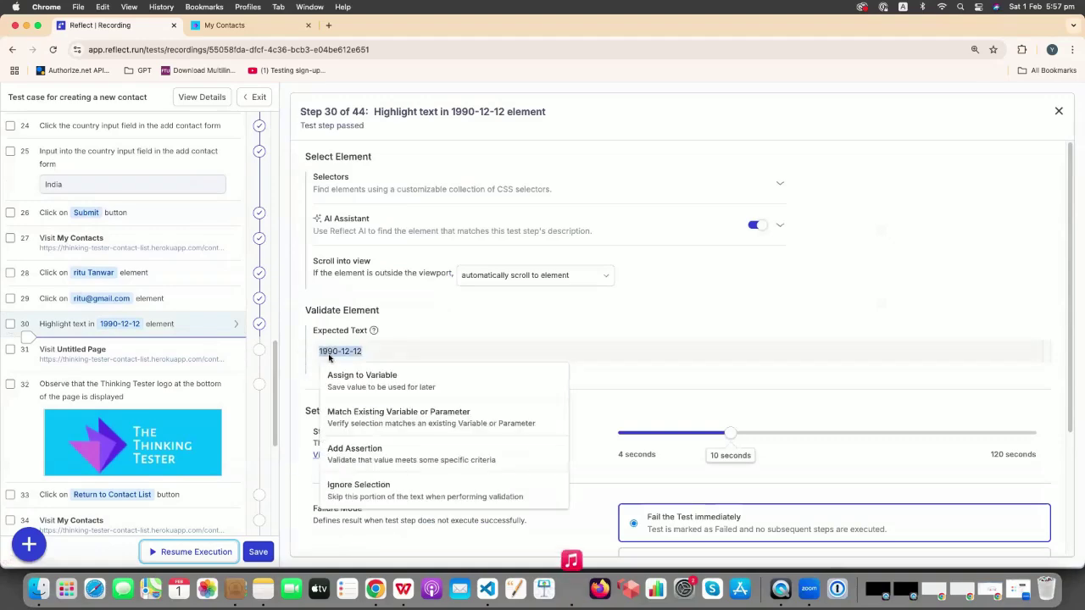
click(385, 456)
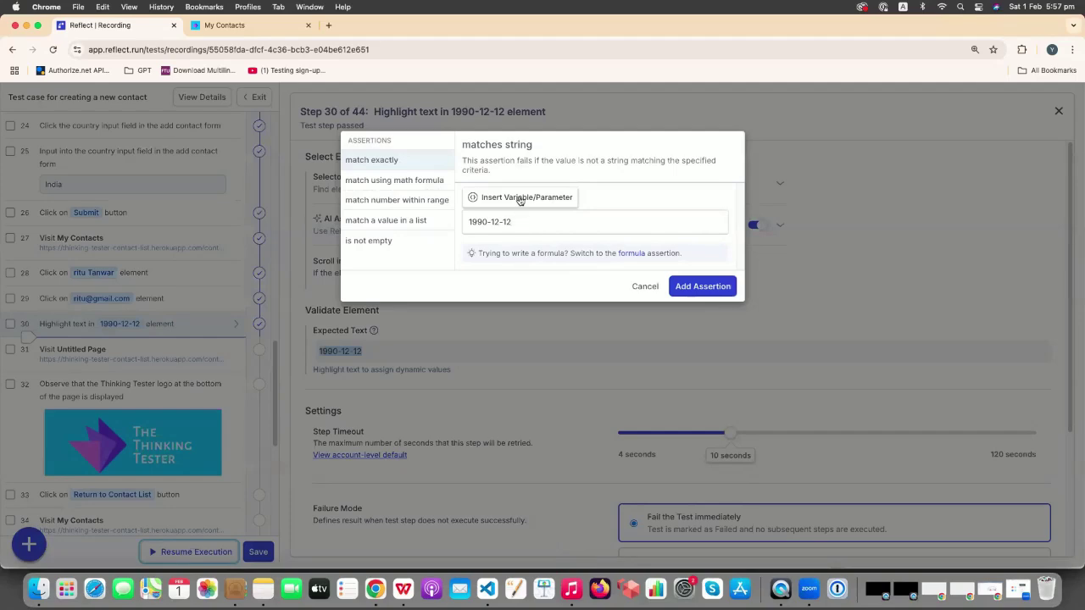
- Confirm the date assertion matches 1990-12-12 exactly, then record a click on the city value
click(519, 200)
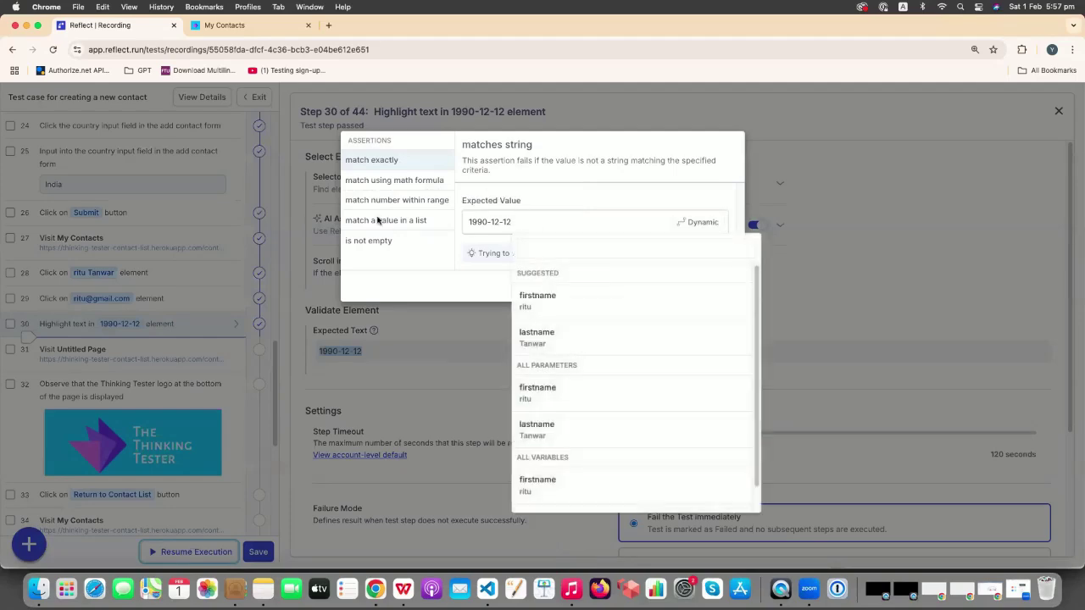
click(432, 251)
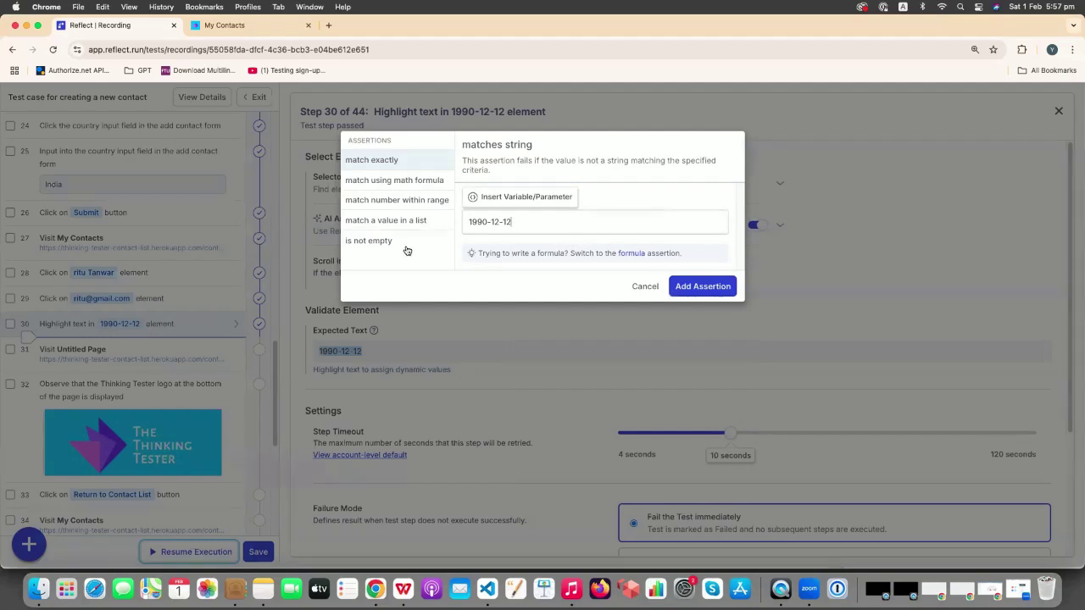
drag(507, 225, 466, 223)
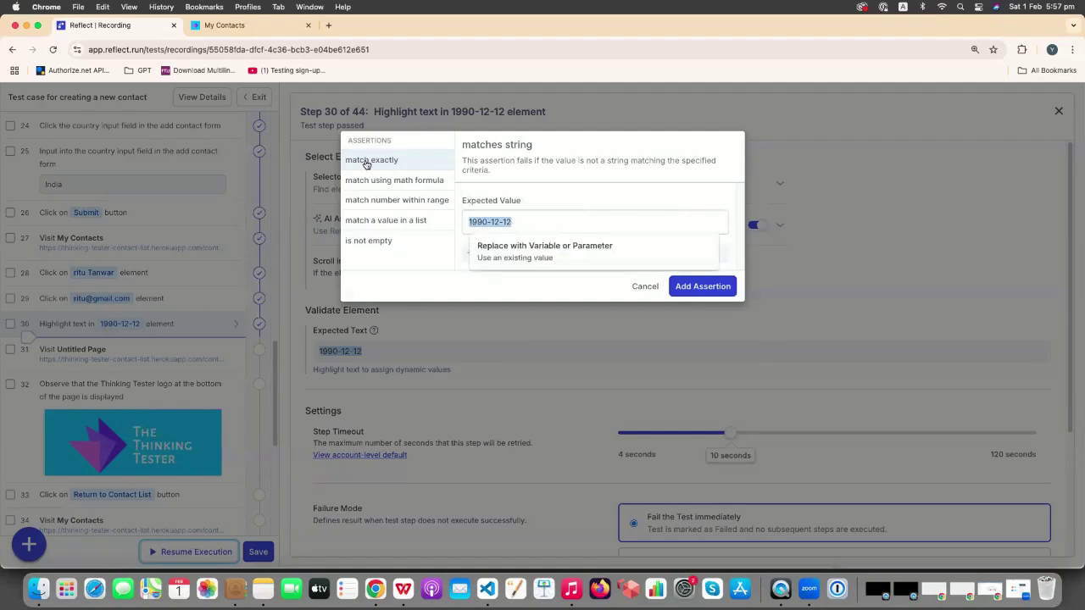
click(694, 287)
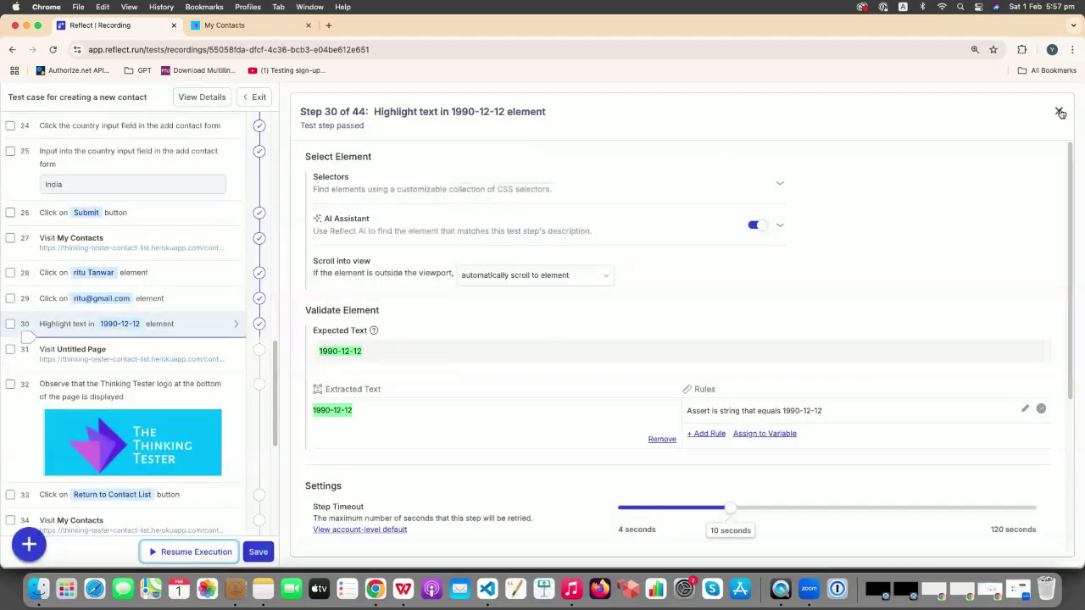
click(1060, 114)
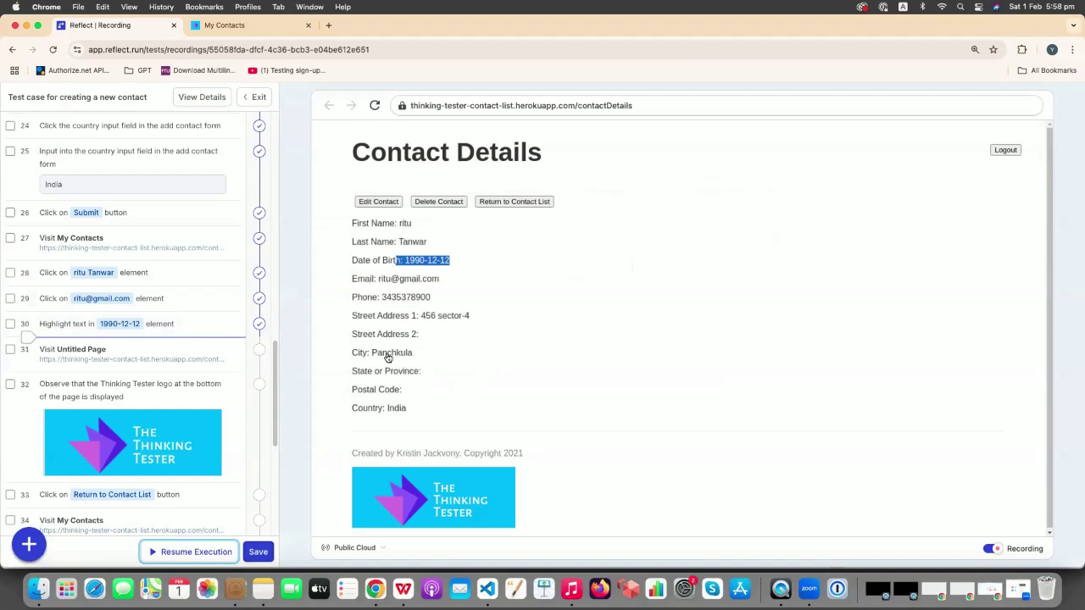
click(387, 354)
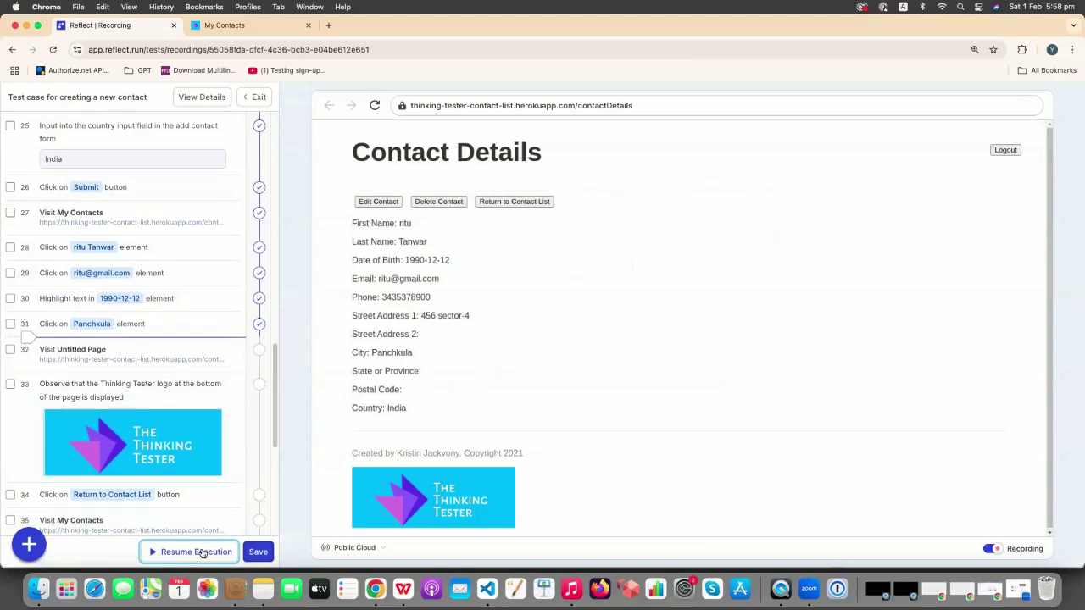
- Resume execution of the remaining steps after the newly recorded ones
click(195, 551)
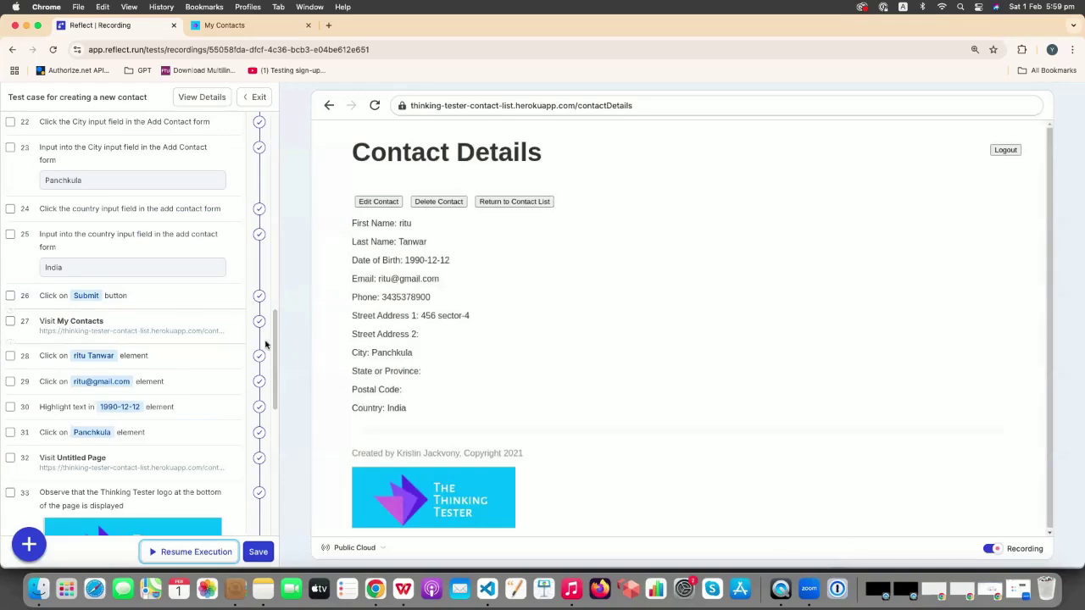
- Add an 'is not empty' assertion on step 31's expected city text, then save and update the test
click(239, 437)
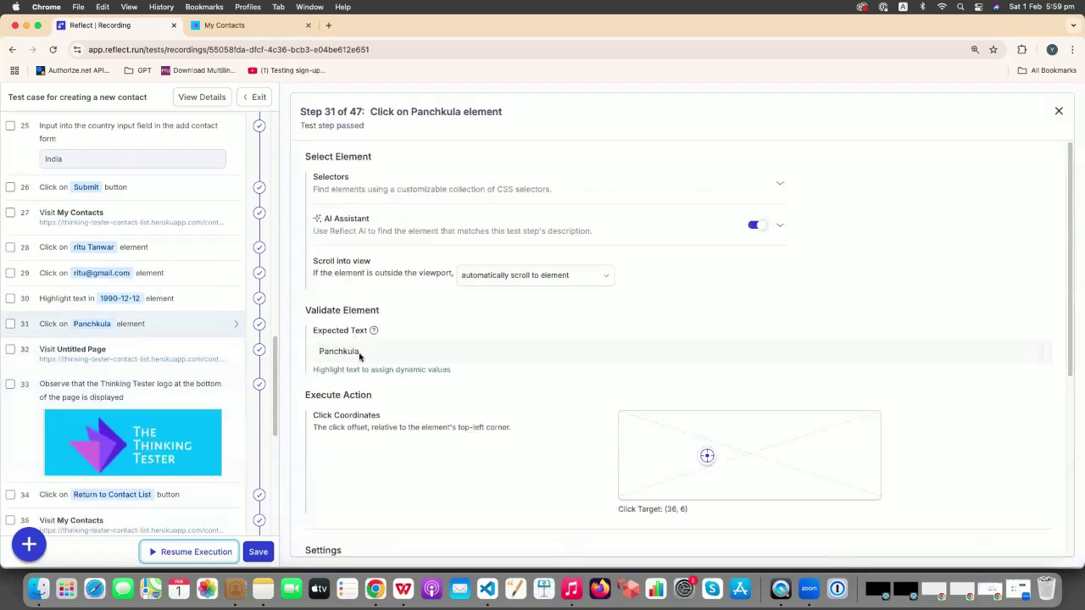
drag(359, 350, 319, 350)
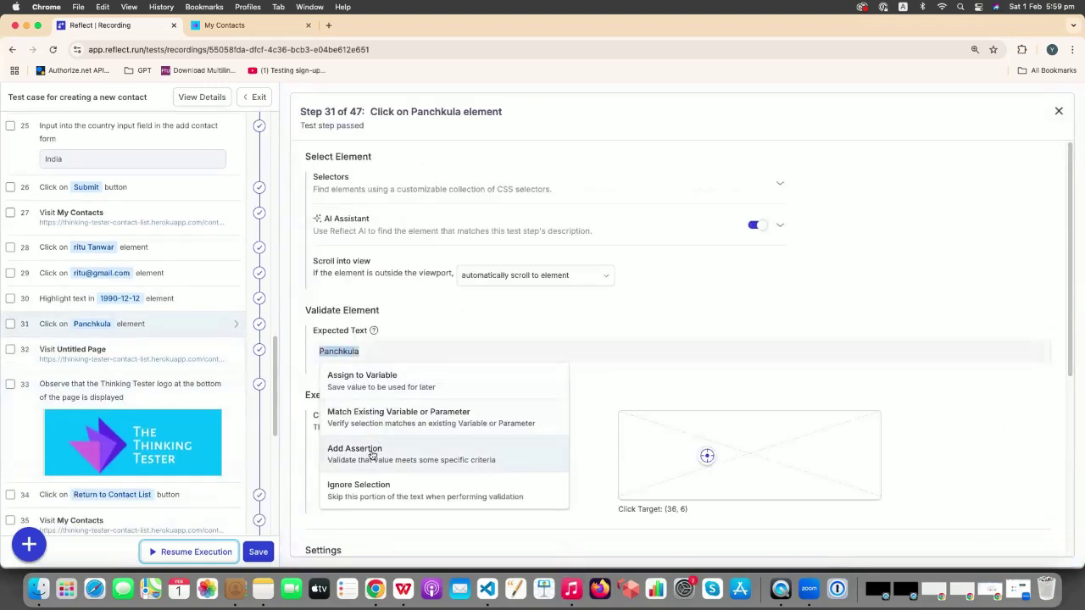
click(371, 445)
click(374, 243)
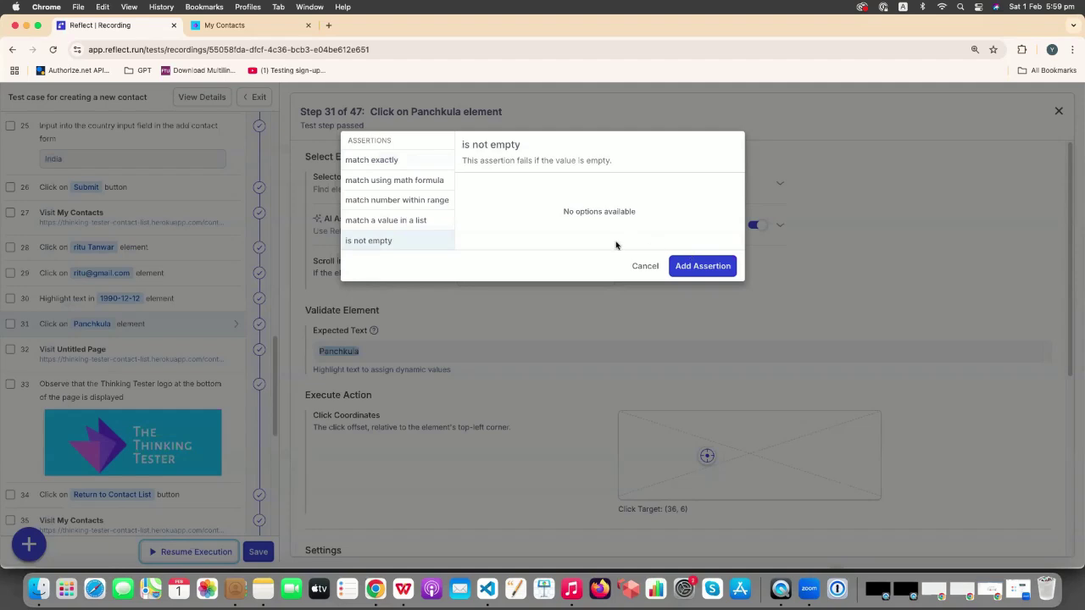
click(727, 267)
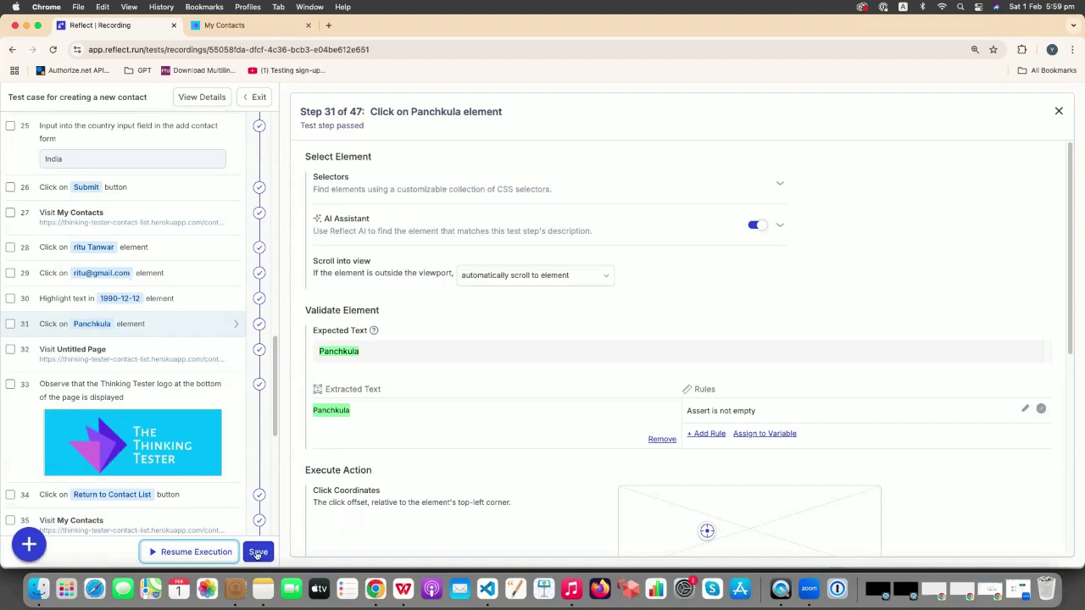
click(258, 553)
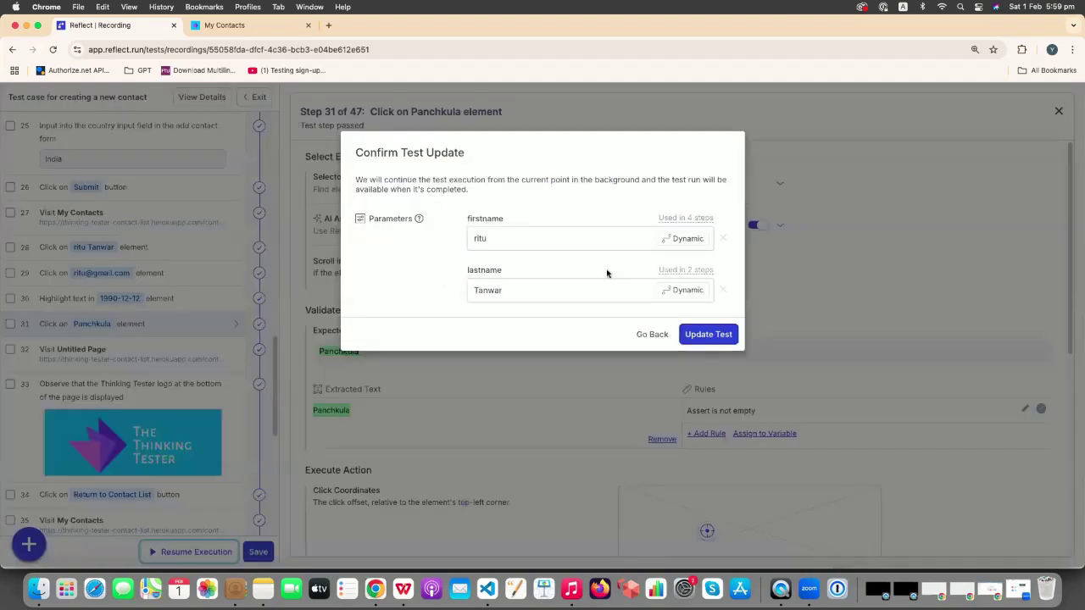
click(718, 335)
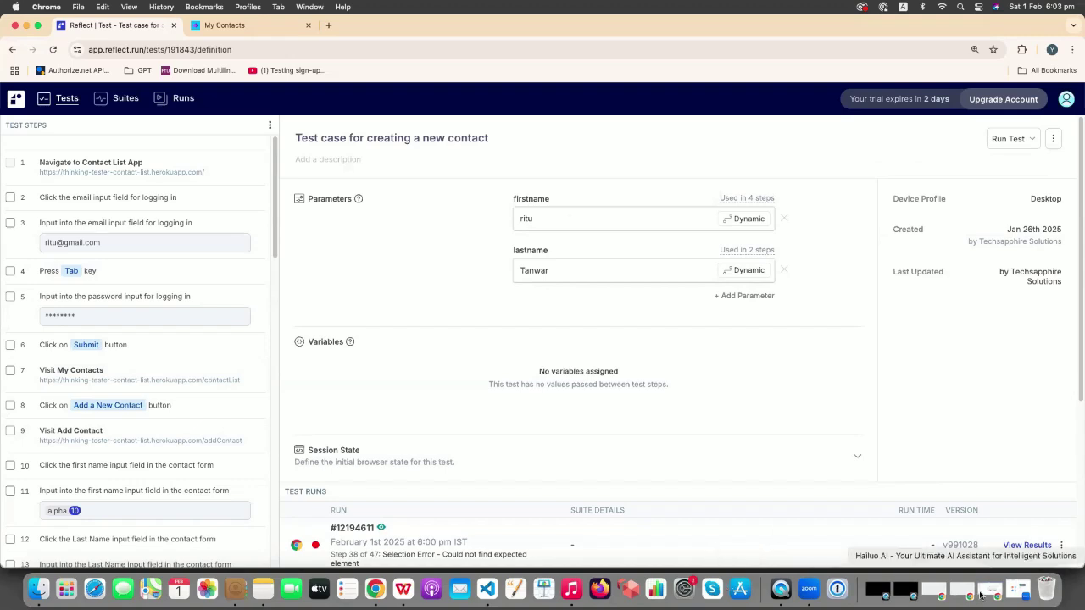
- Run the new-contact test with its name parameters in live-watch mode and open the live view
click(1010, 138)
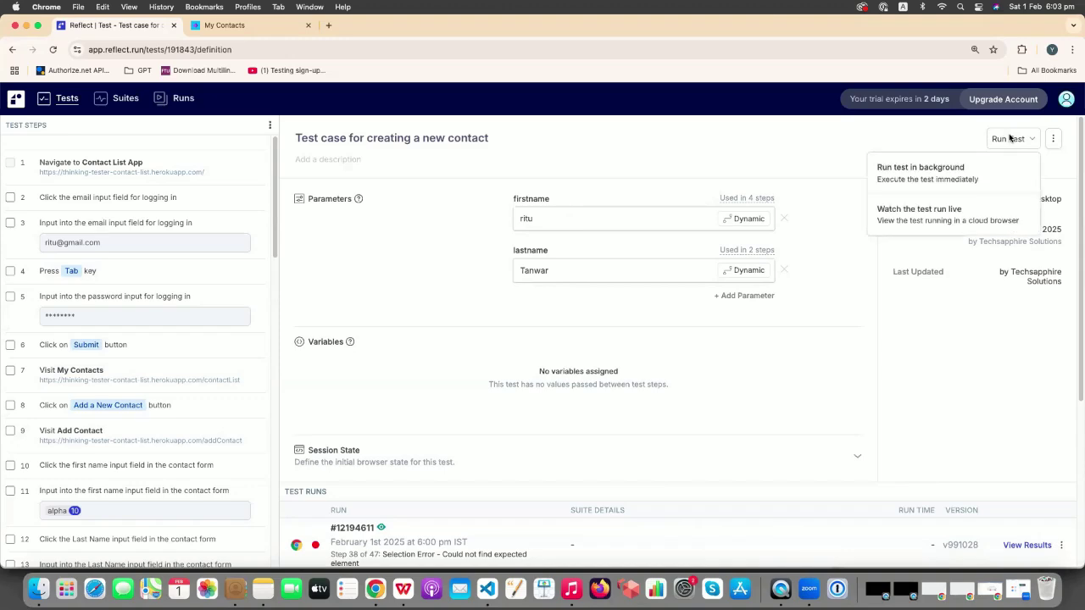
click(915, 213)
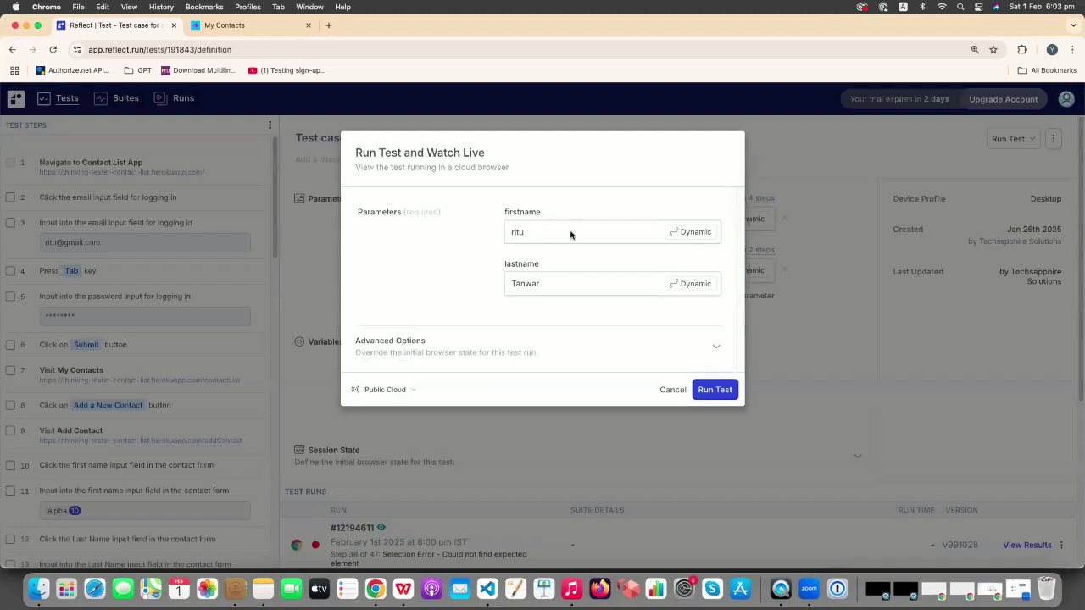
click(721, 392)
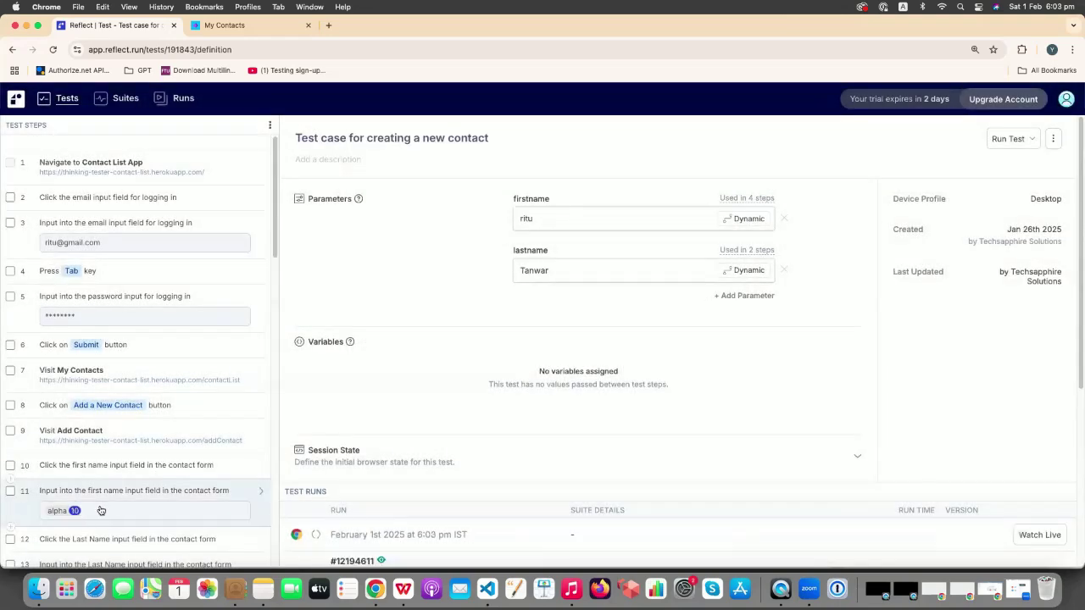
click(497, 530)
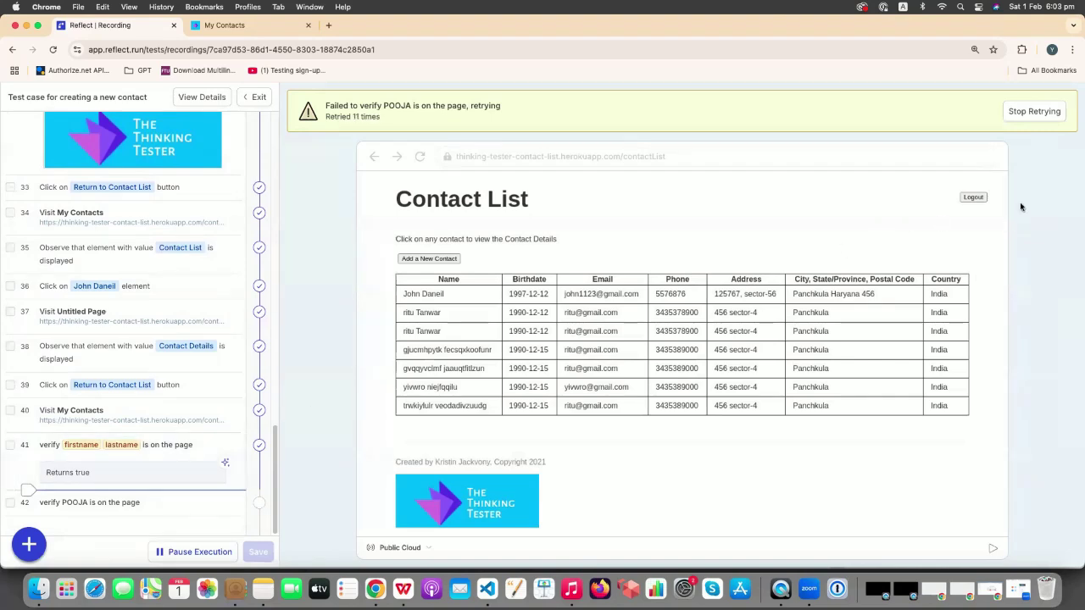
- Stop retrying, add 'not' to step 42's prompt so it checks the hard-coded name is absent, and re-execute it
click(1044, 117)
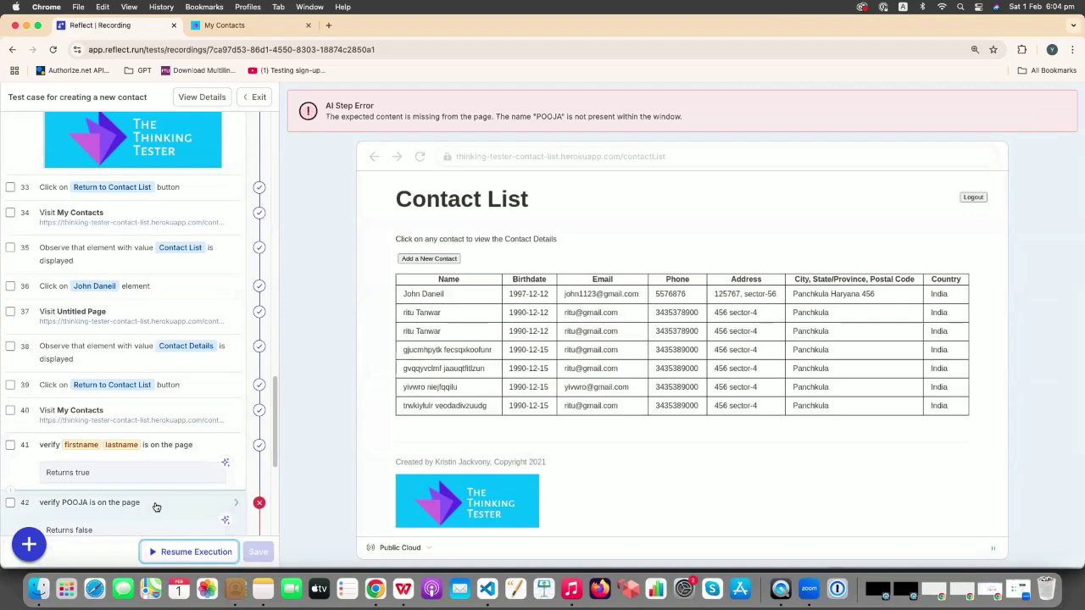
click(11, 490)
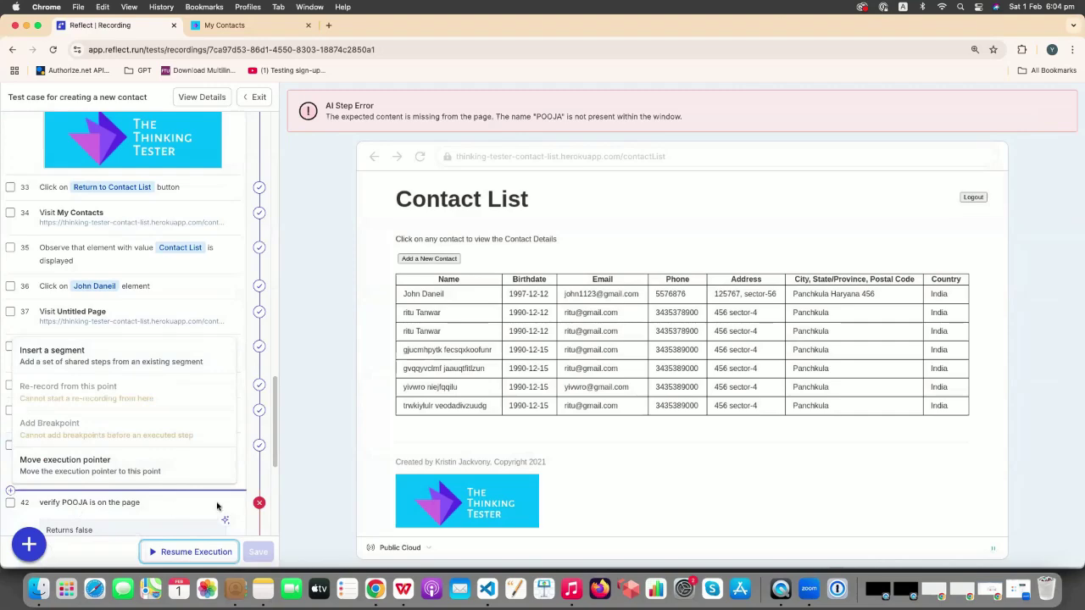
click(185, 513)
click(185, 513)
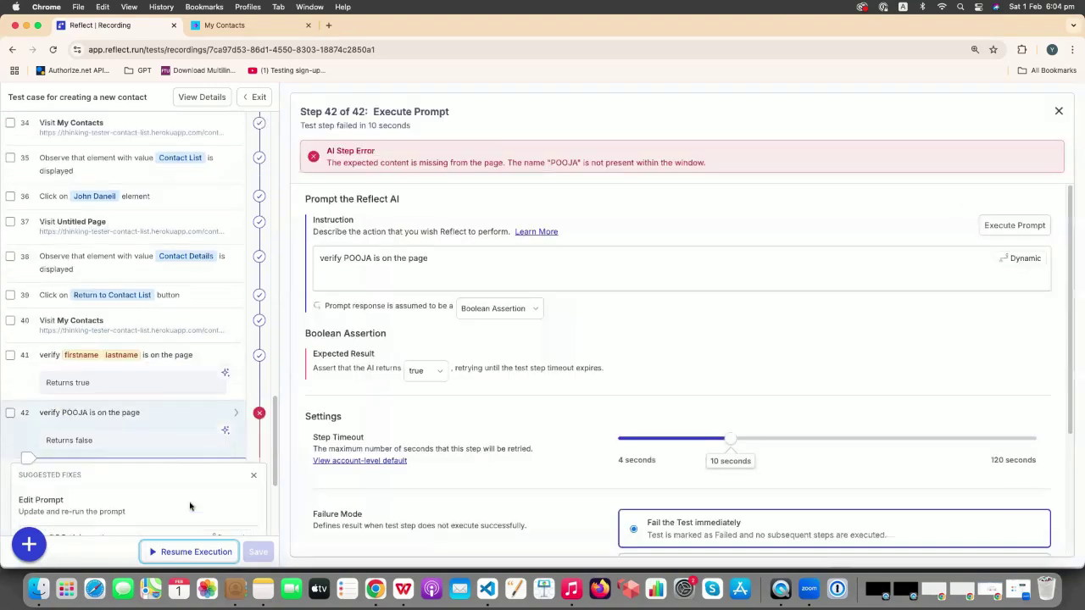
click(383, 259)
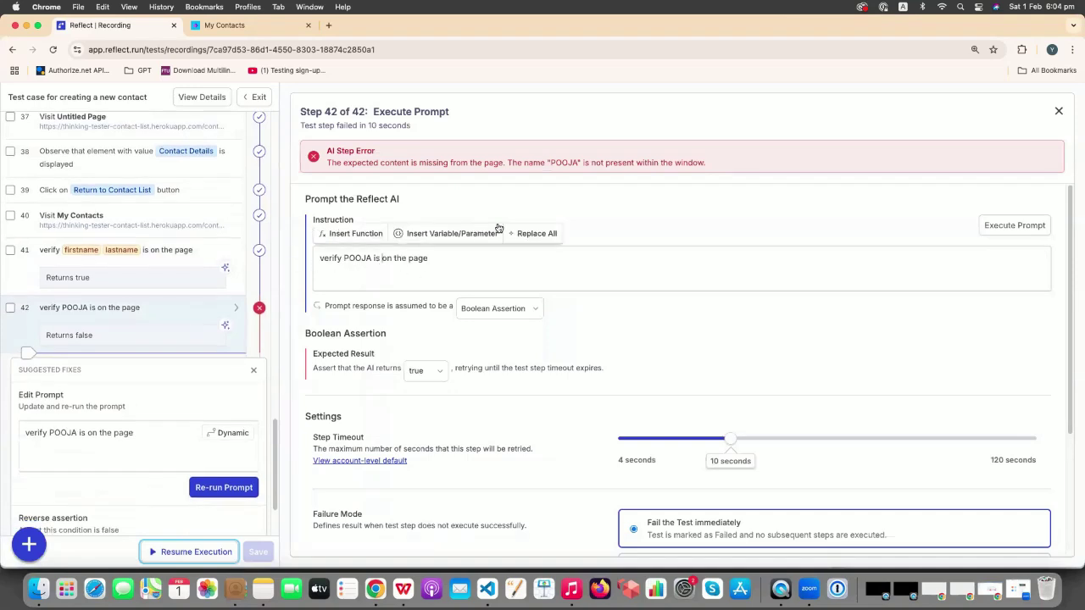
text(not)
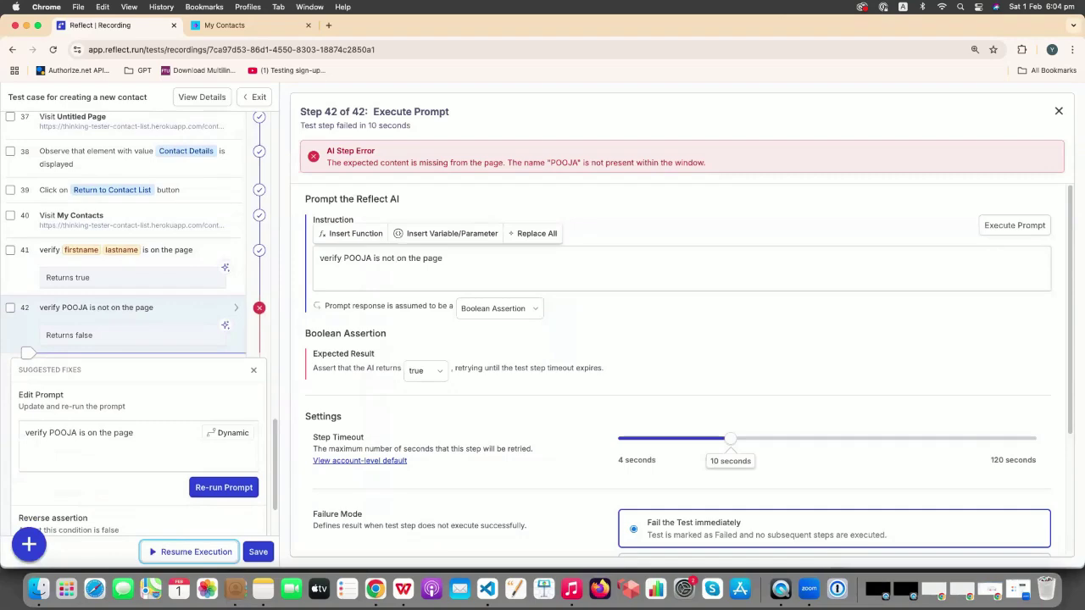
click(1004, 228)
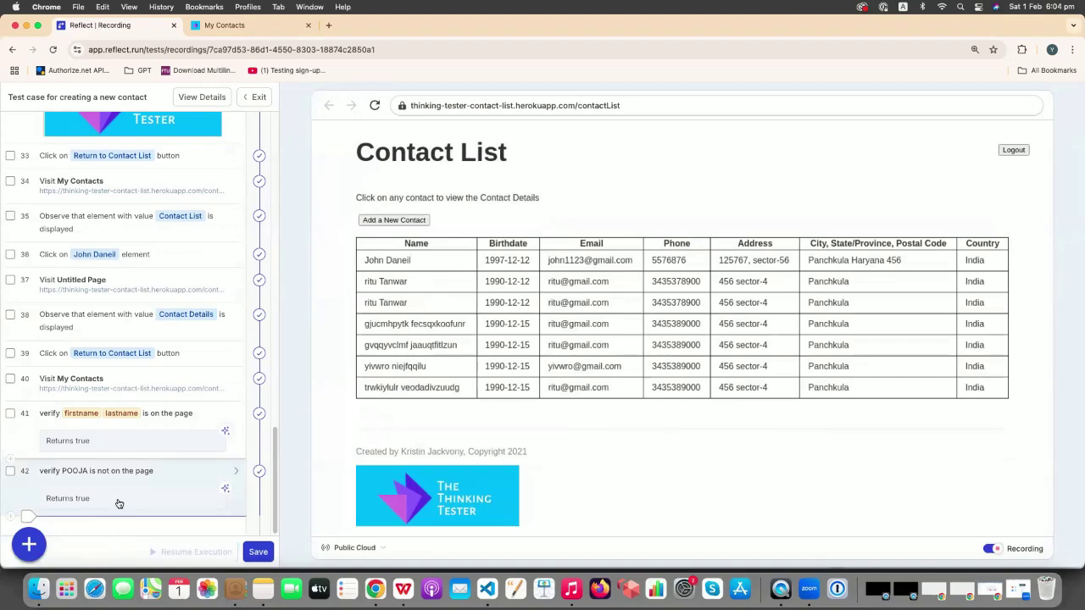
- Save and update the test, then launch a new run watched live
click(257, 552)
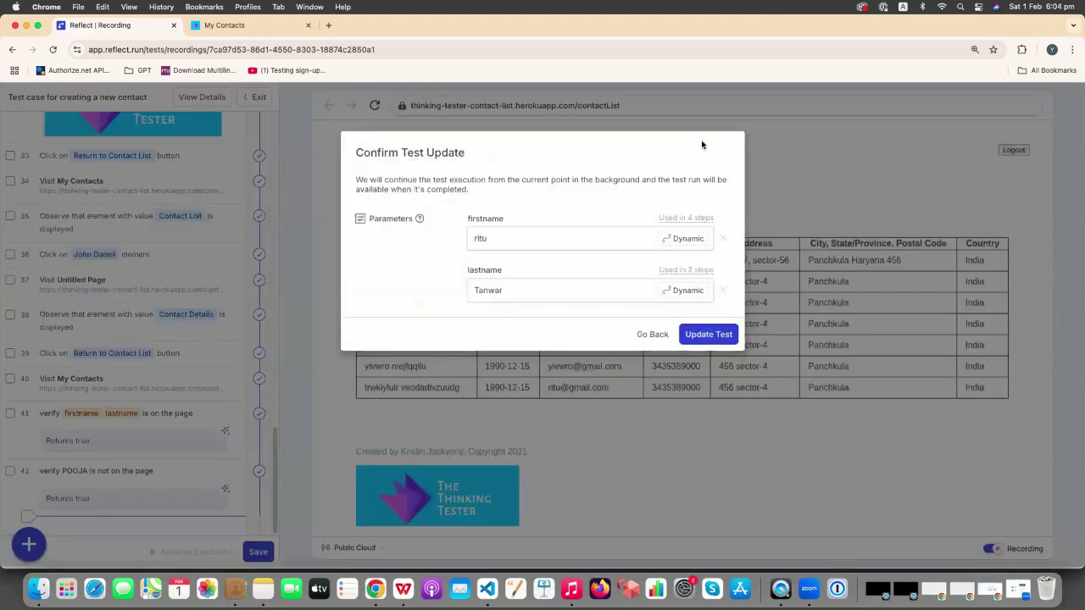
click(700, 335)
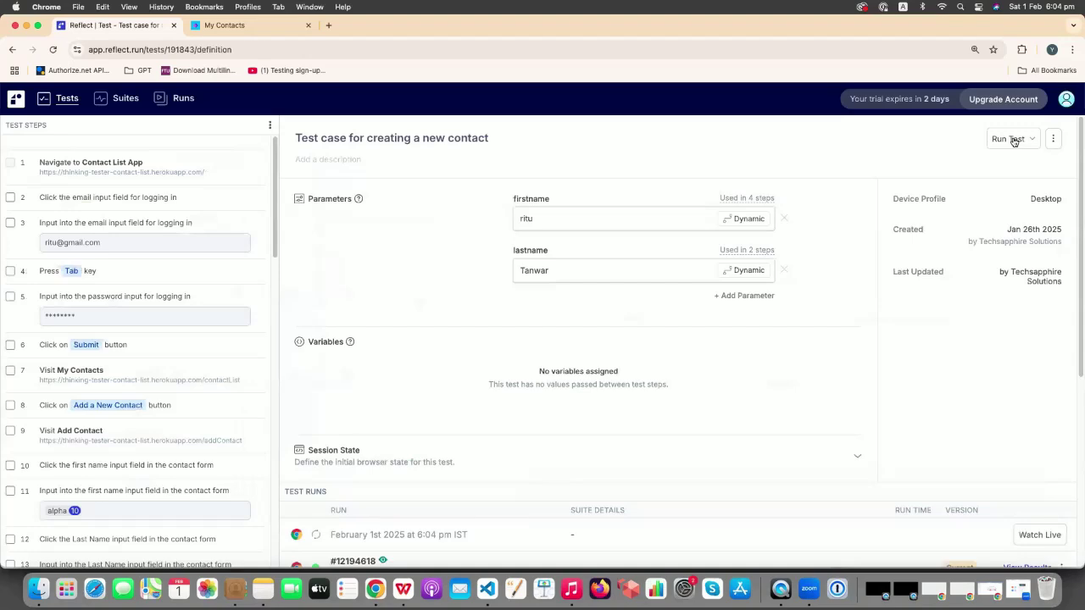
click(1013, 139)
click(922, 216)
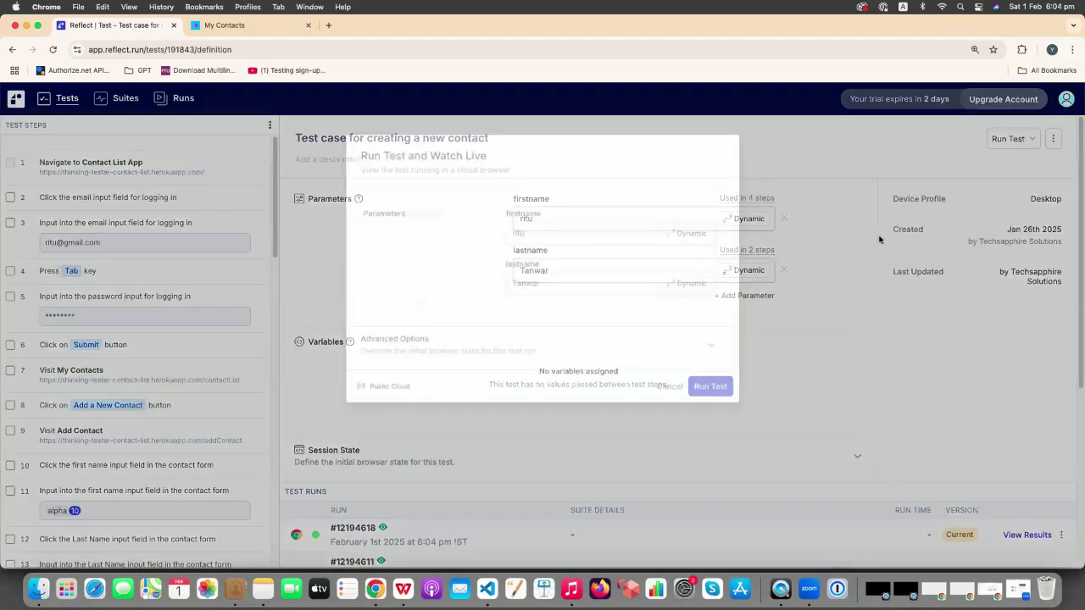
click(712, 390)
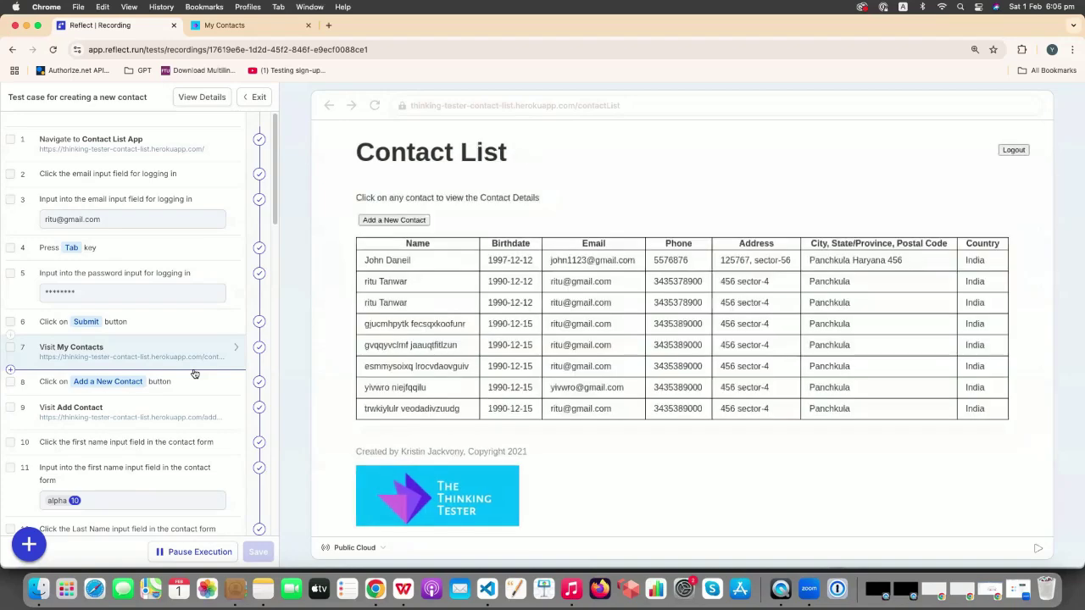
- Go from the finished run back to the new-contact test's page and scroll to its Test Runs list
scroll(194, 373, down, 10)
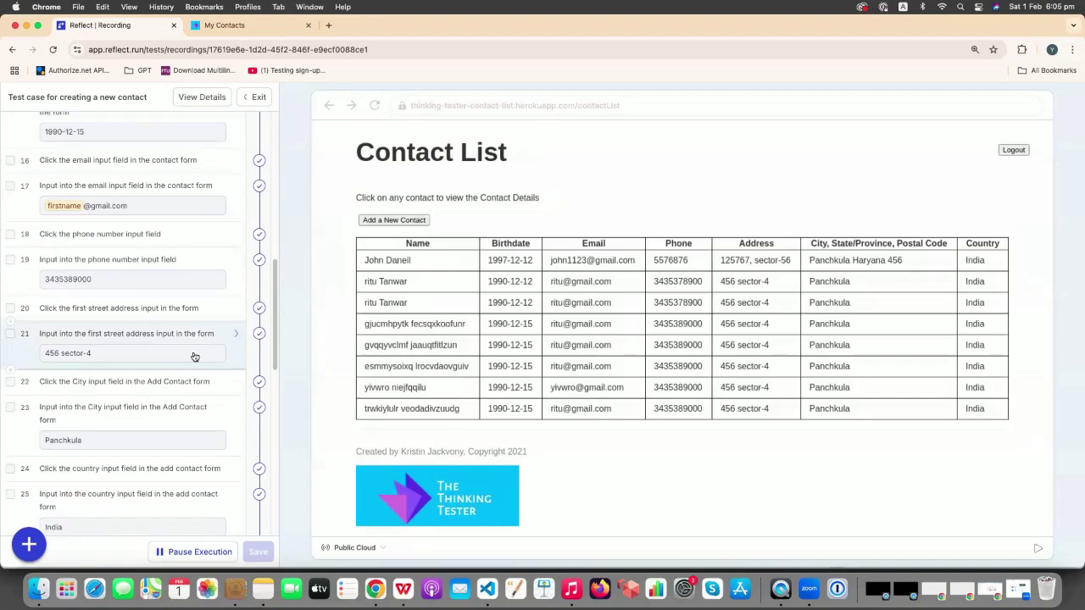
scroll(194, 357, down, 10)
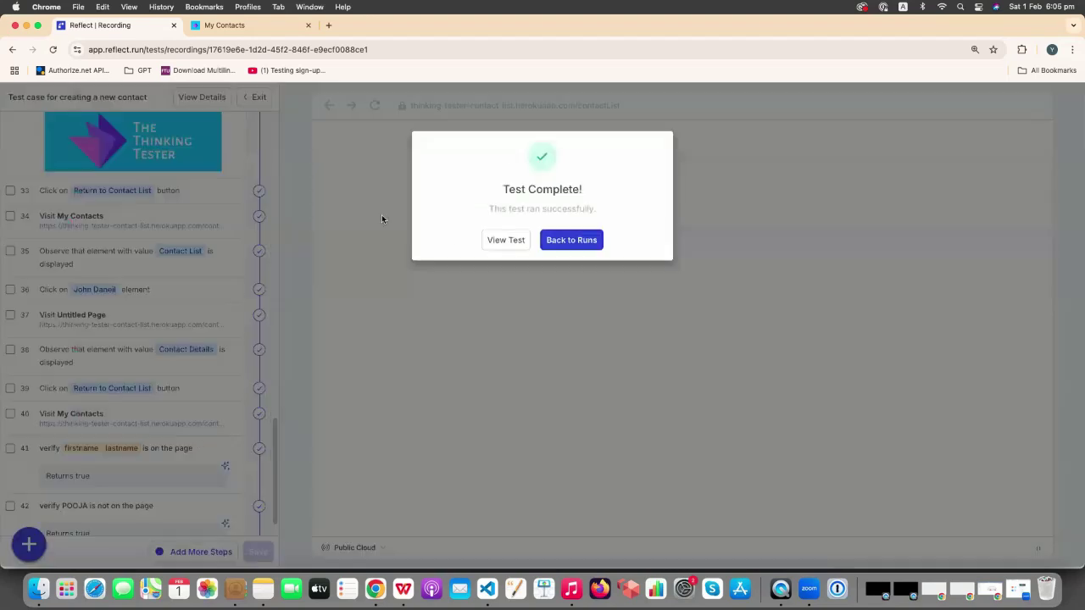
click(591, 245)
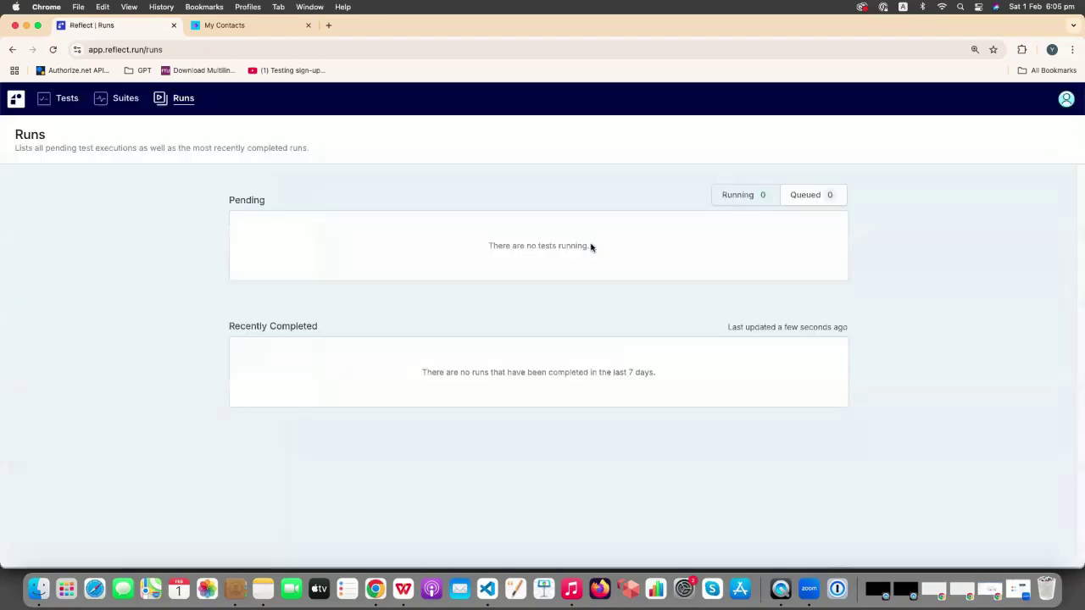
click(44, 96)
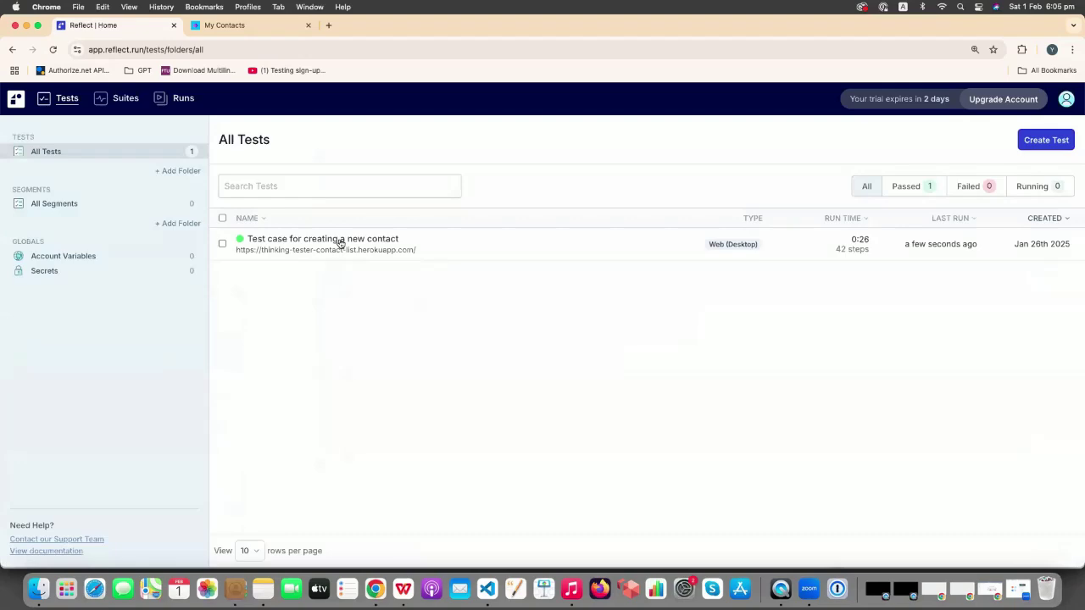
click(339, 243)
scroll(545, 435, down, 5)
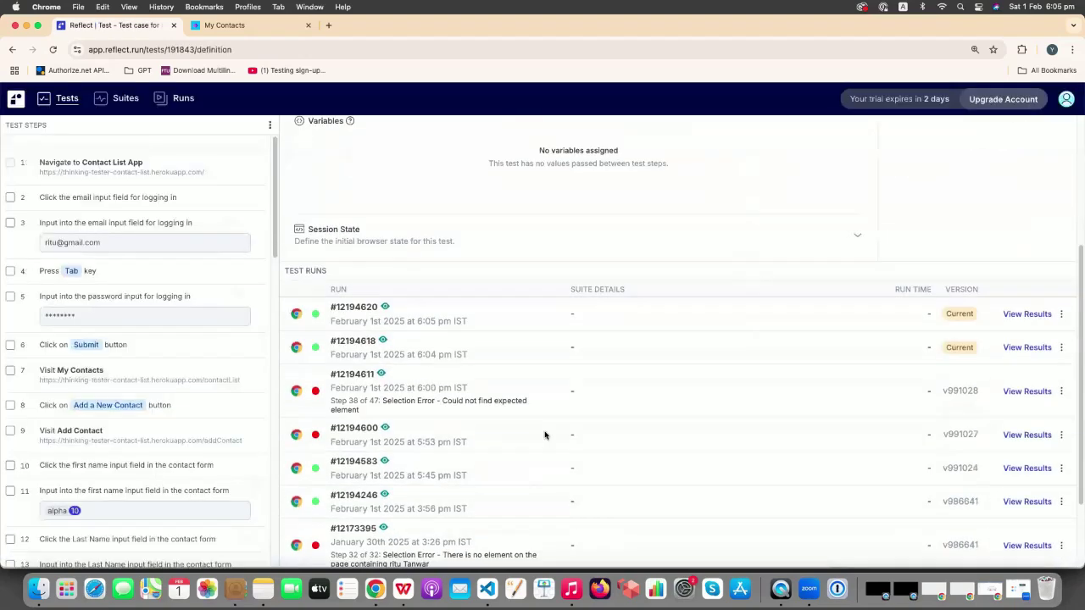
- Open run #12194620's results, pause the replay, and check the full-name, email, birthdate and Panchkula assertions
click(1026, 314)
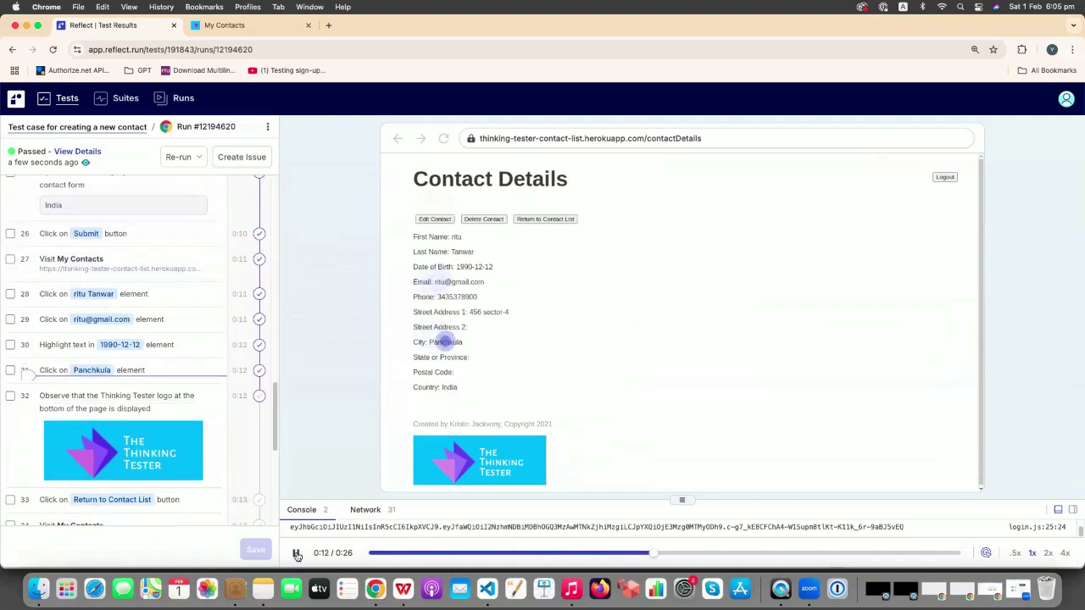
click(297, 555)
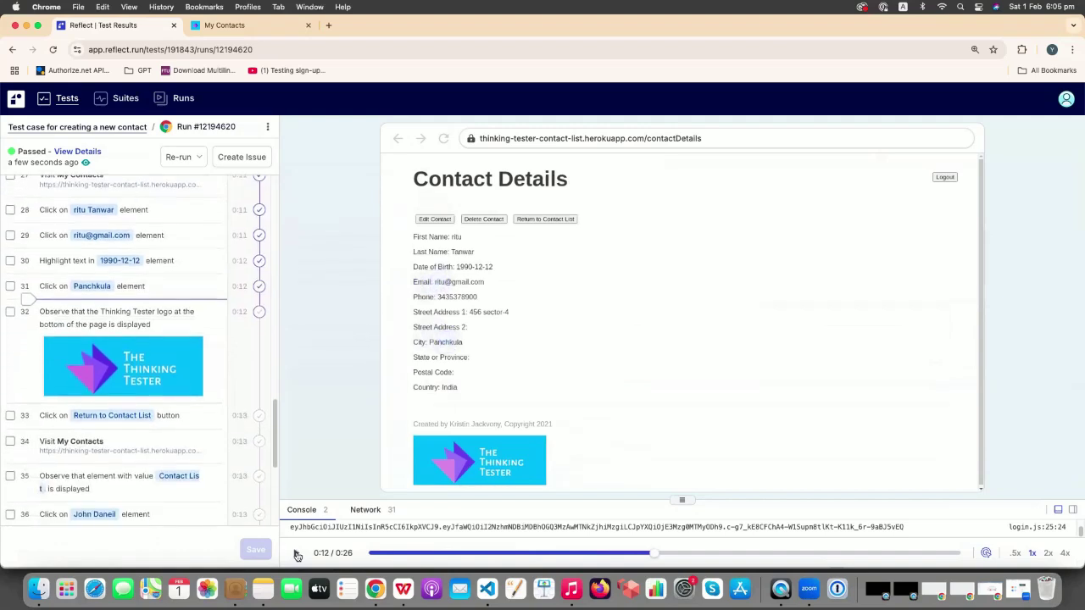
click(176, 212)
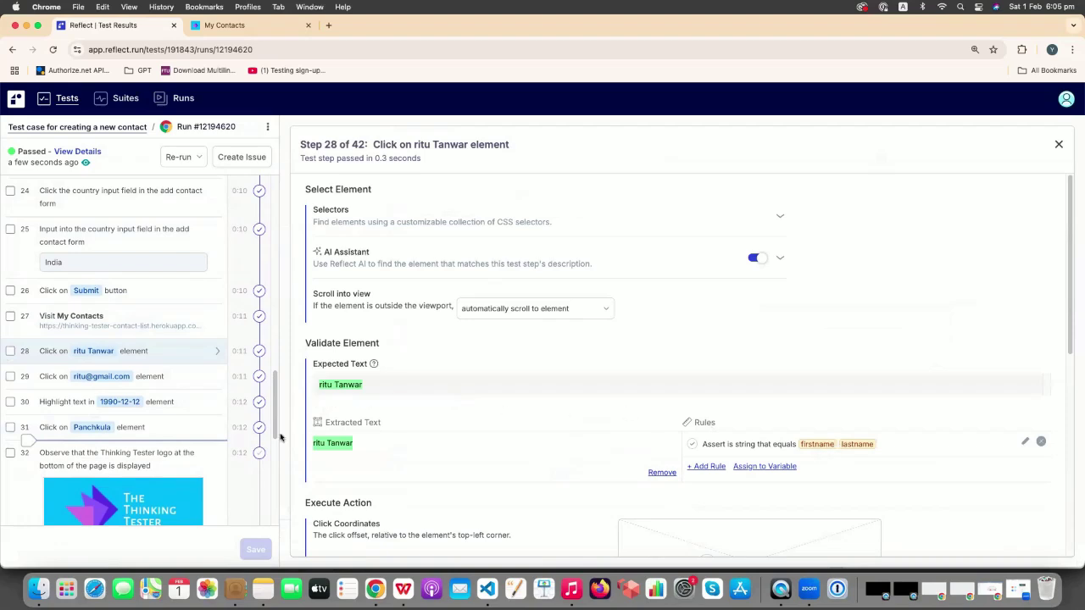
click(204, 381)
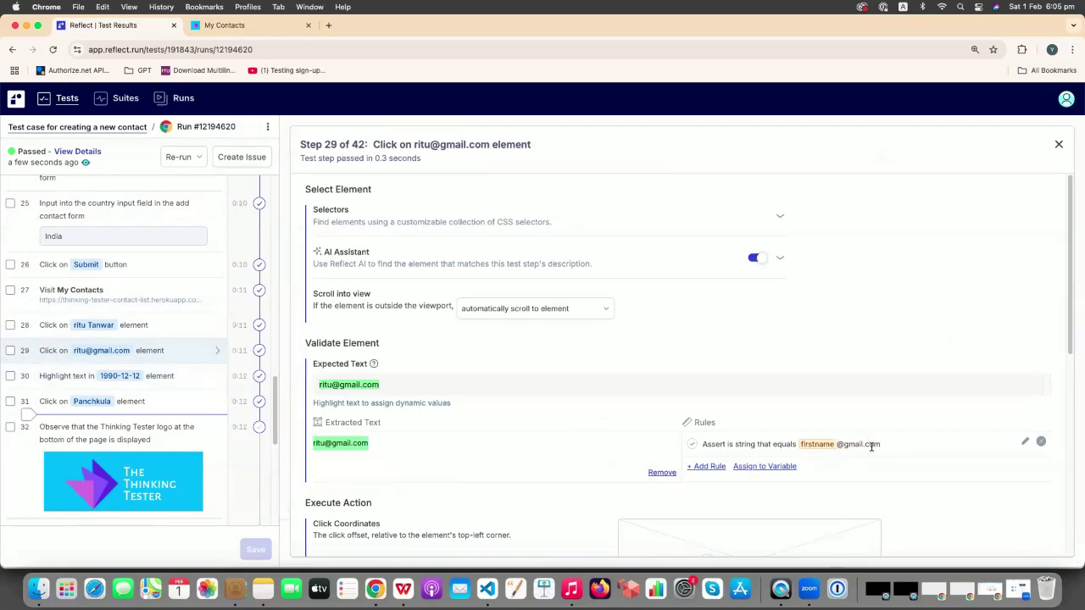
click(180, 378)
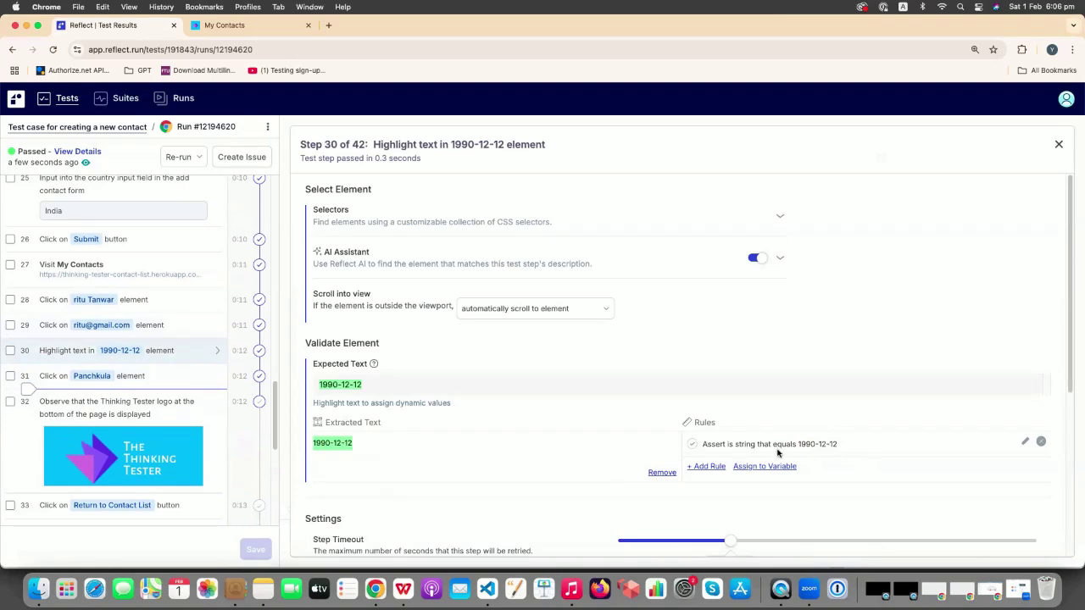
click(189, 375)
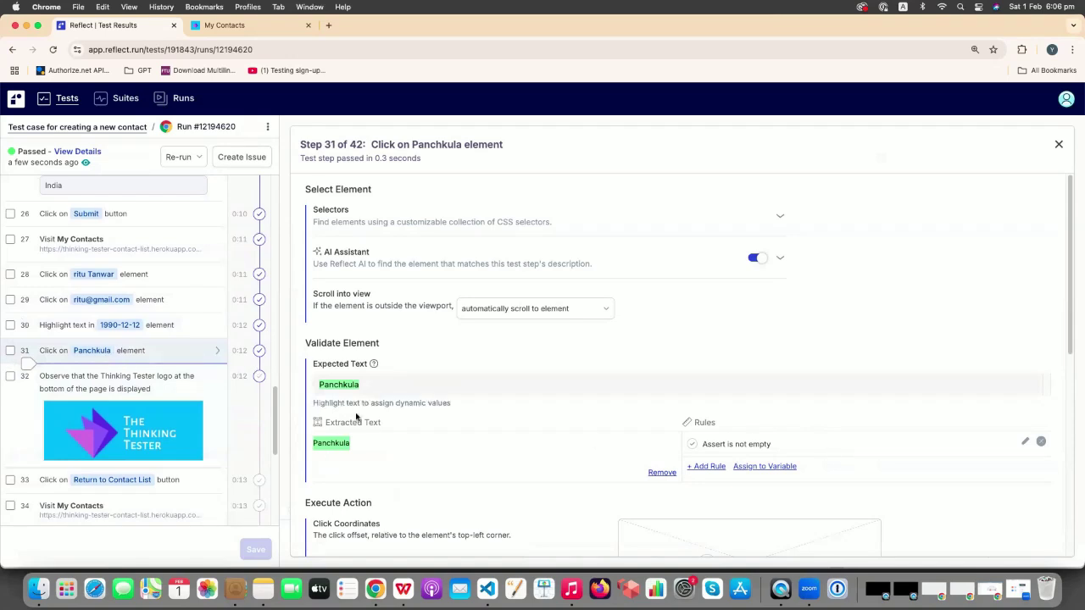
click(1057, 145)
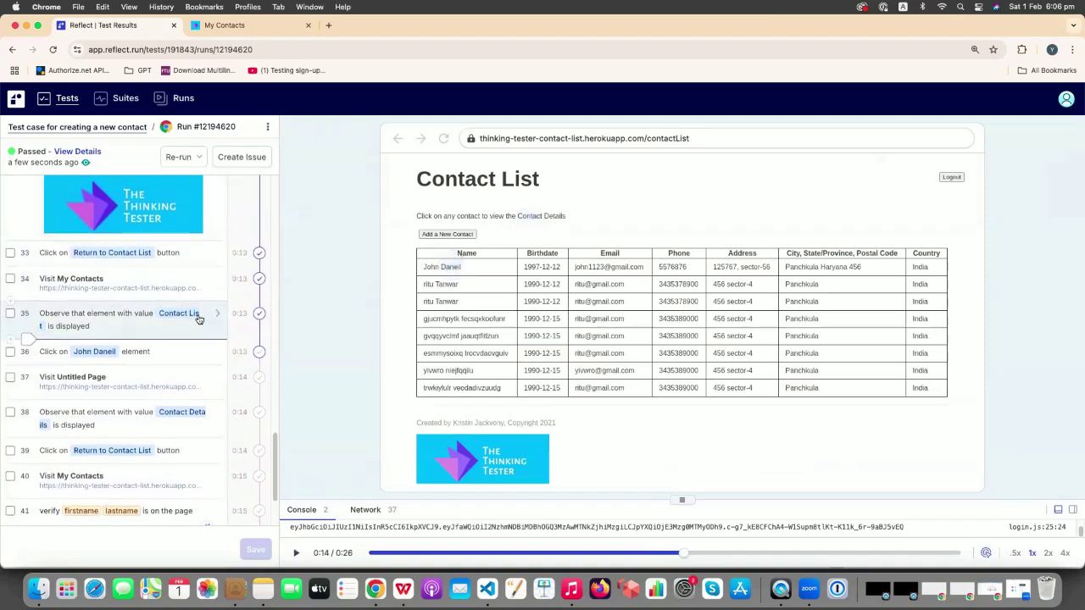
- Resume the run's replay, then switch to WPS Office showing the 'Thank You!' slide
scroll(85, 264, up, 2)
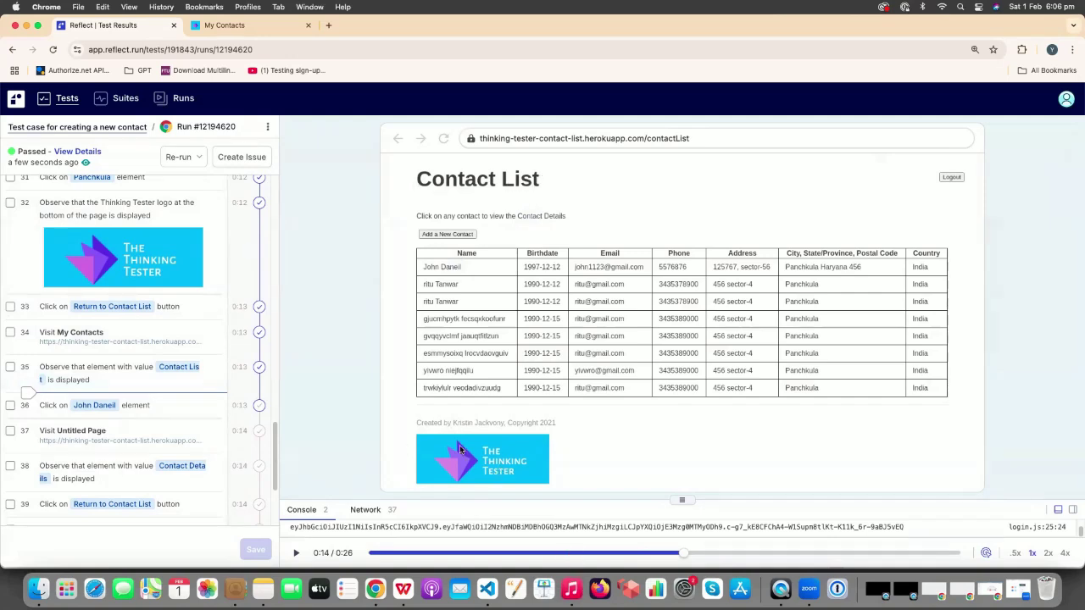
click(297, 553)
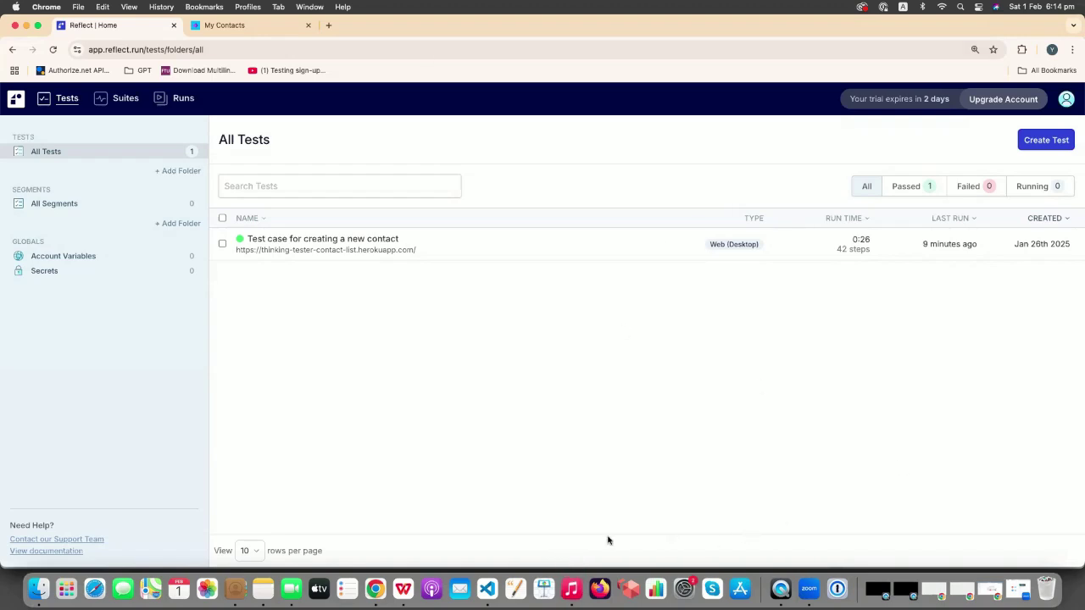
click(404, 591)
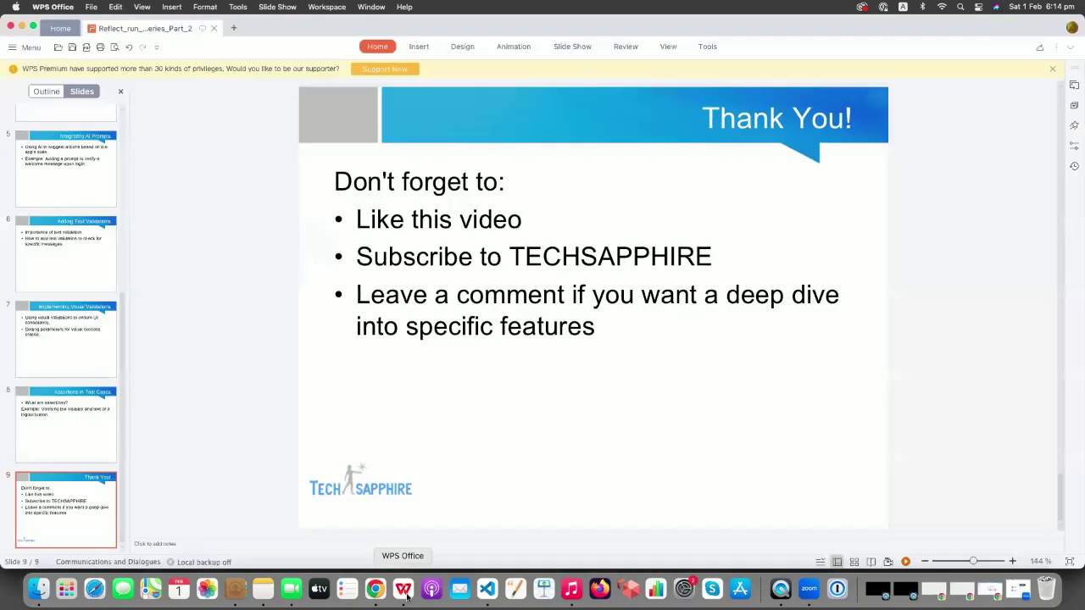